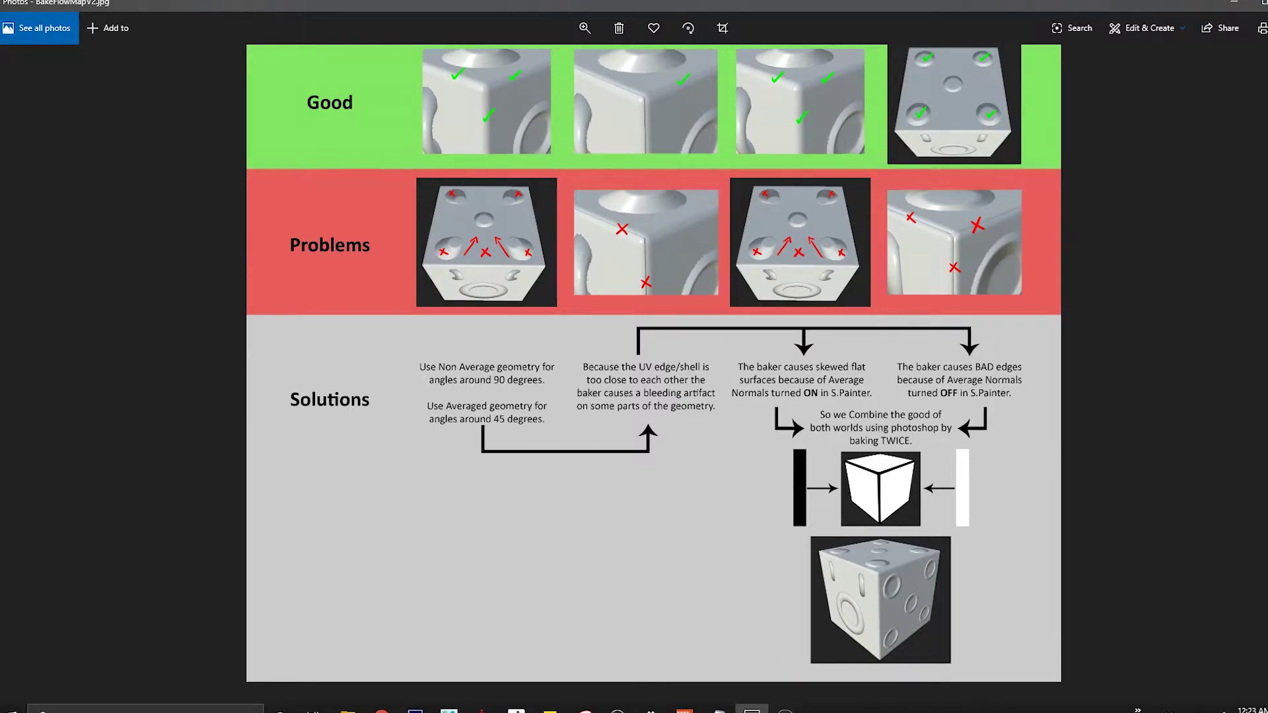
# Step: Switch to Marmoset Toolbag and examine the existing baker's high and low meshes individually by toggling their visibility
pyautogui.click(785, 709)
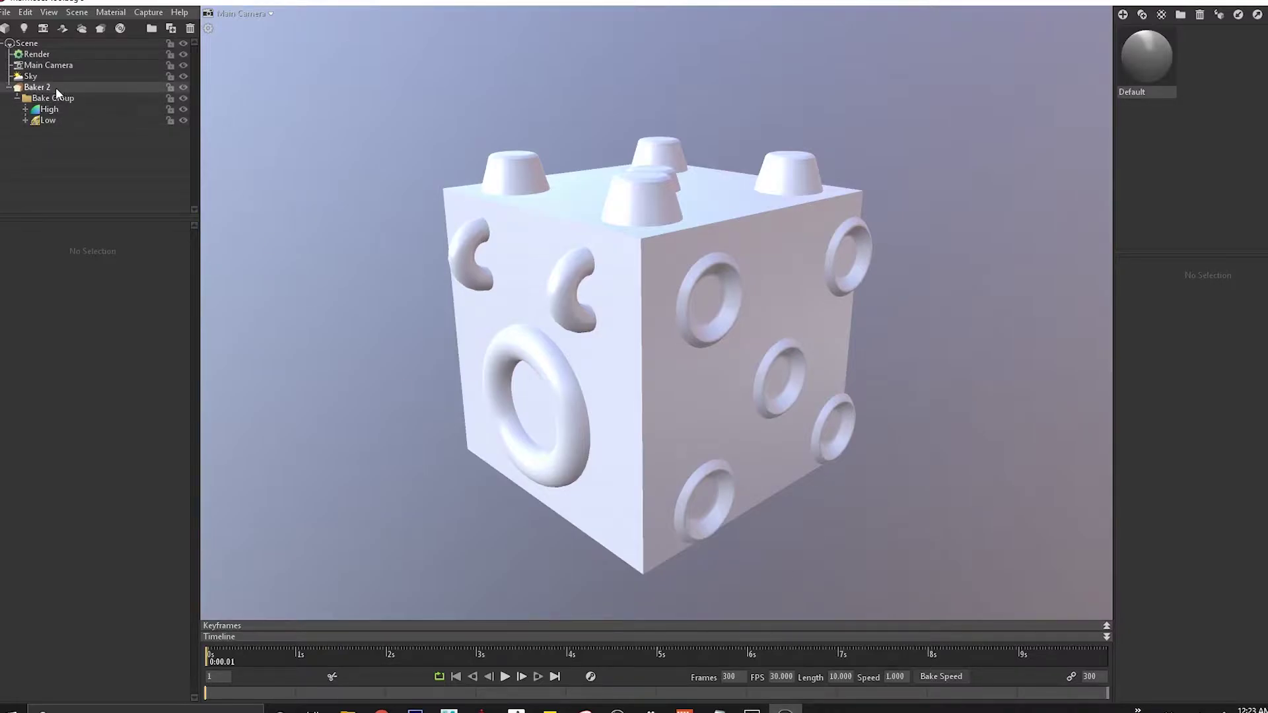
pyautogui.click(59, 107)
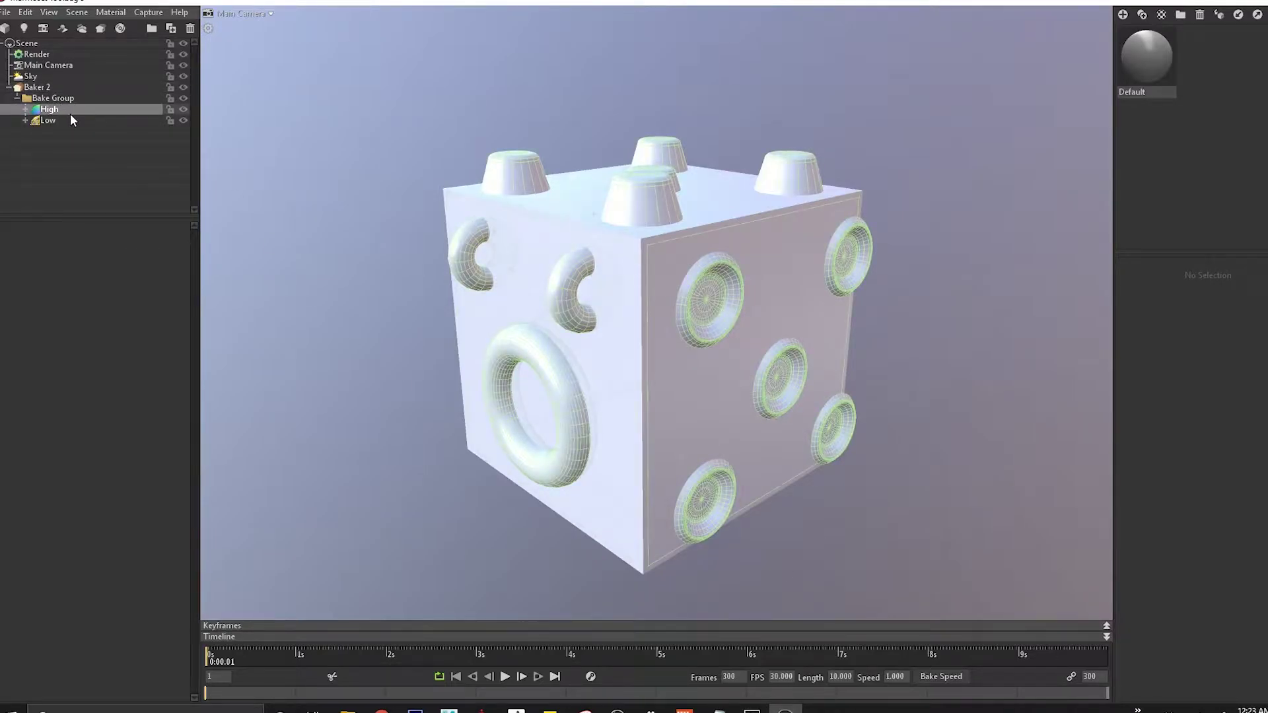
pyautogui.click(183, 120)
pyautogui.moveTo(490, 317)
pyautogui.mouseDown()
pyautogui.moveTo(532, 330)
pyautogui.moveTo(507, 333)
pyautogui.moveTo(701, 344)
pyautogui.moveTo(676, 344)
pyautogui.mouseUp()
pyautogui.click(183, 109)
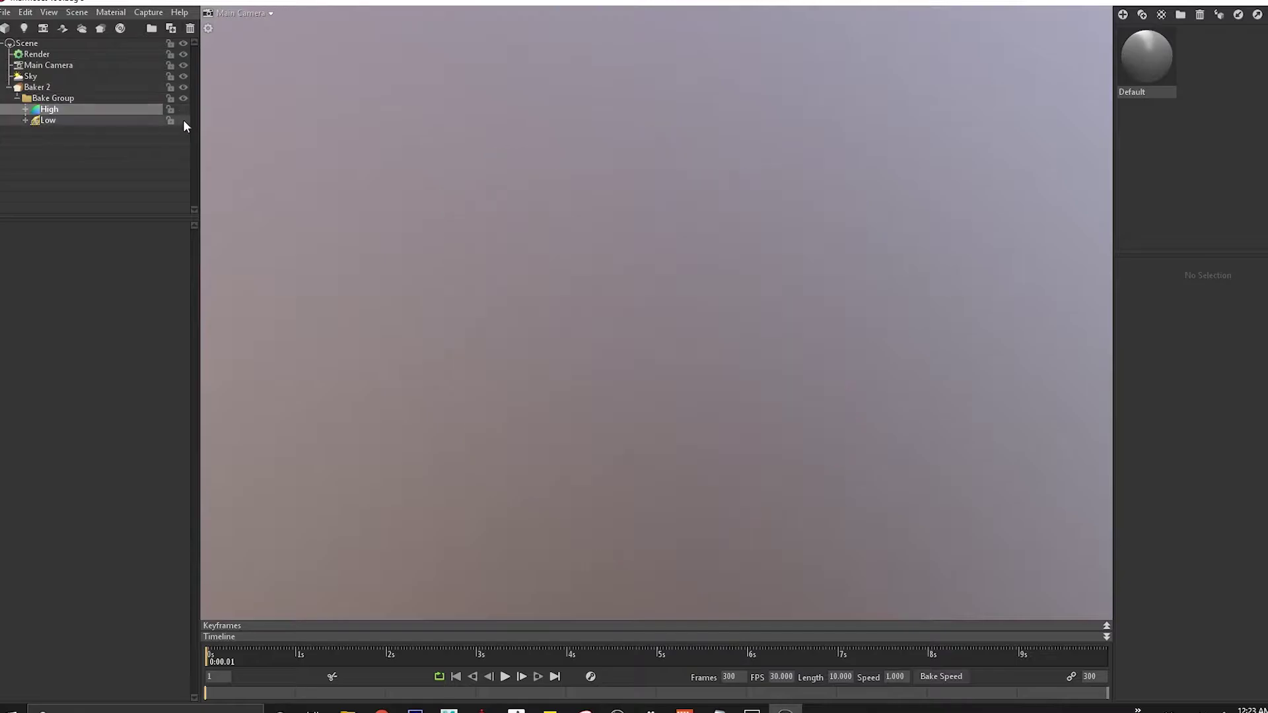
pyautogui.click(183, 120)
pyautogui.click(527, 313)
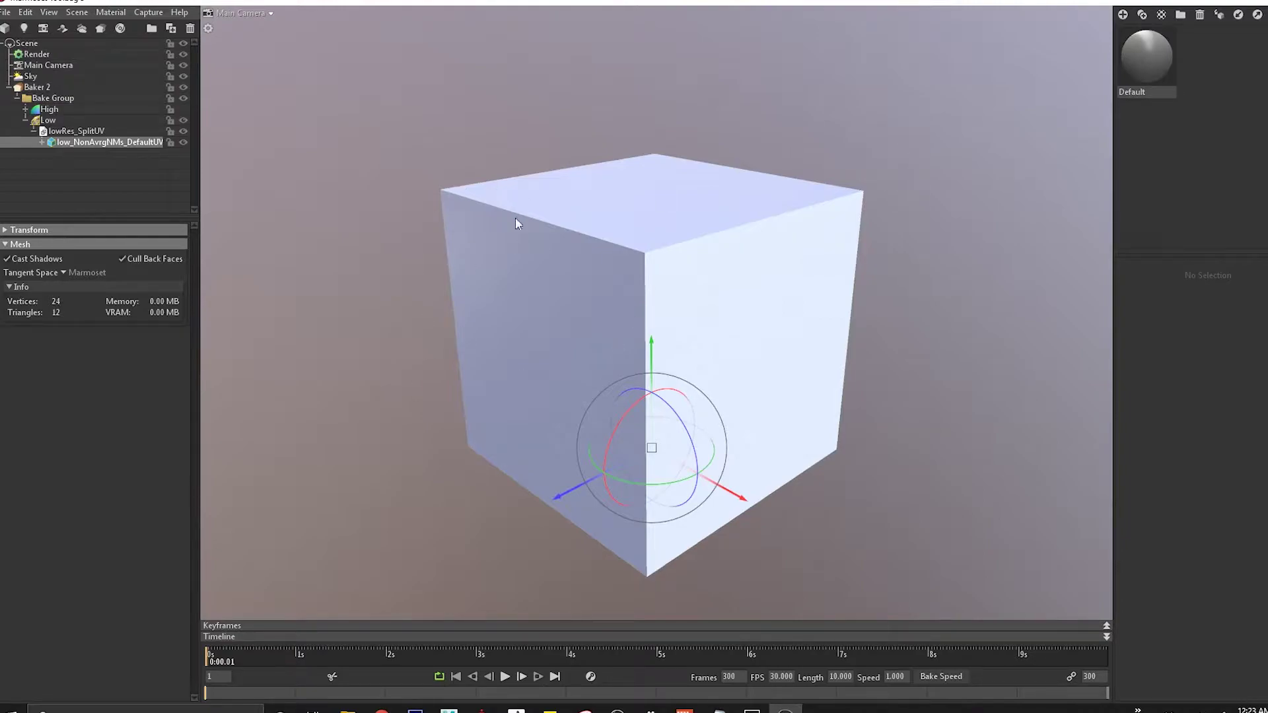
# Step: Delete the Baker 2 object and import the CrazyHigh and lowRes_SplitUV FBX models into the scene
pyautogui.click(52, 86)
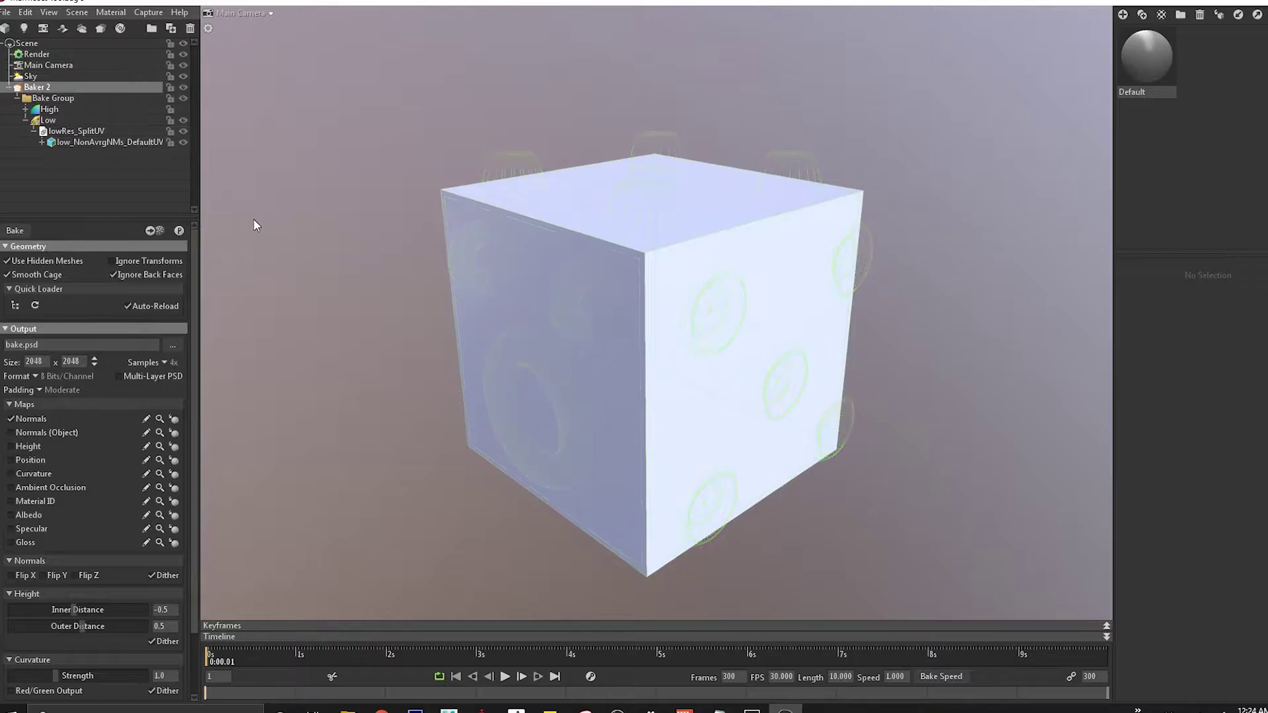
pyautogui.press('Delete')
pyautogui.click(6, 11)
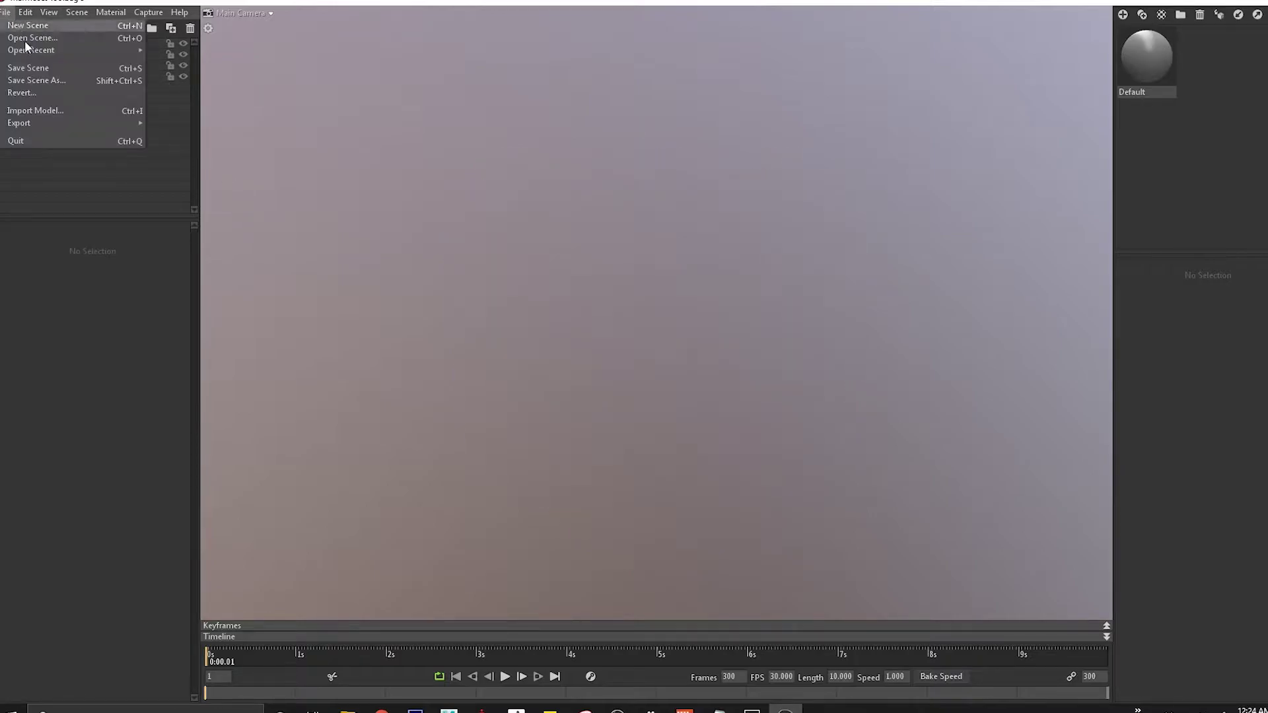
pyautogui.click(36, 110)
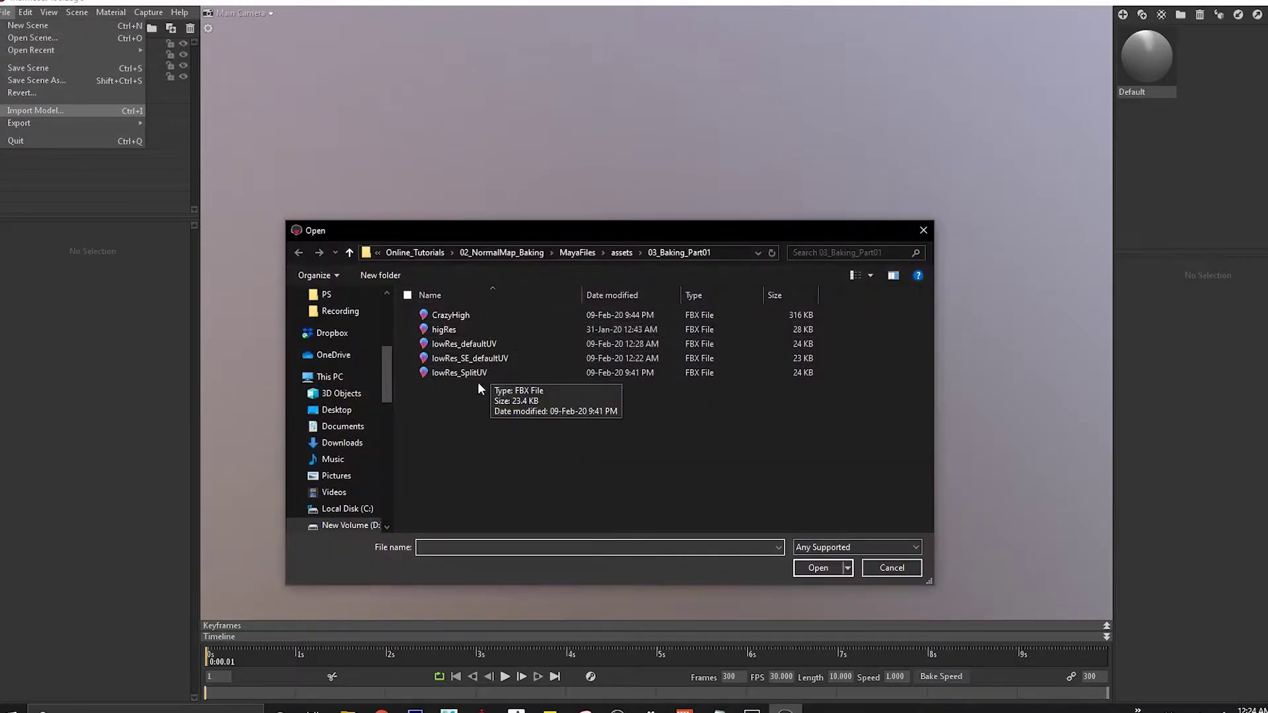
pyautogui.doubleClick(458, 316)
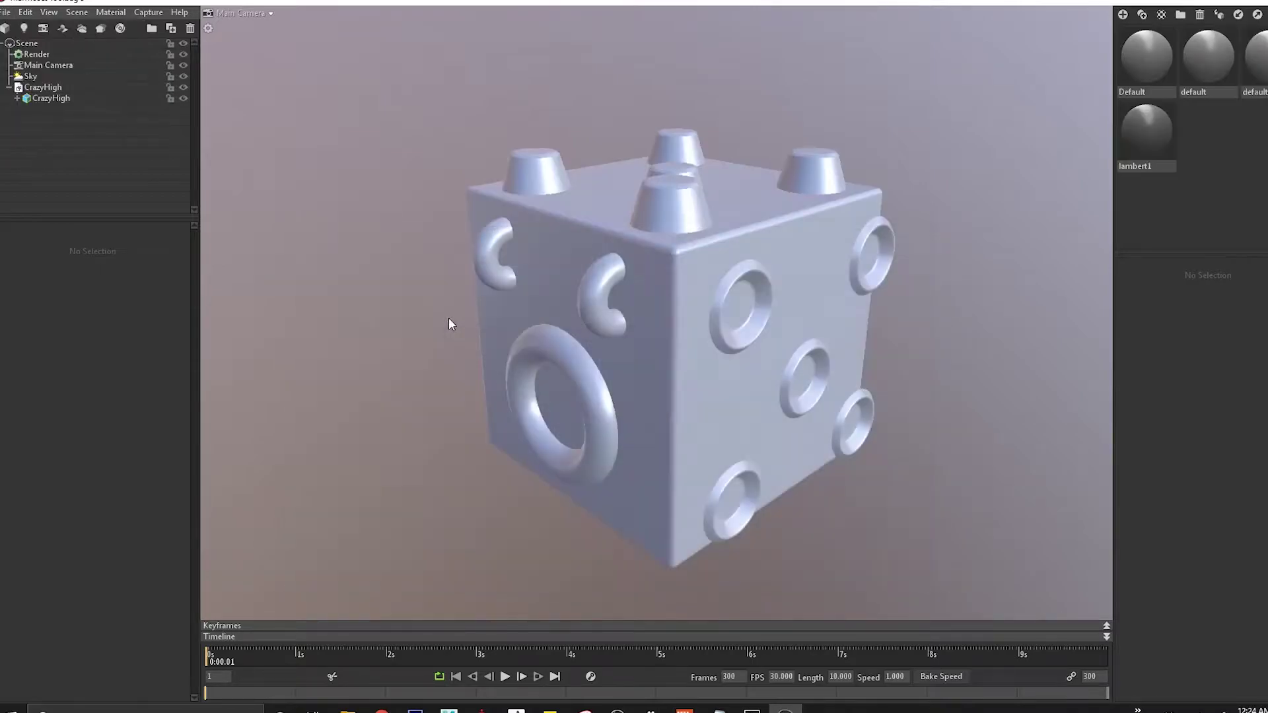
pyautogui.click(6, 12)
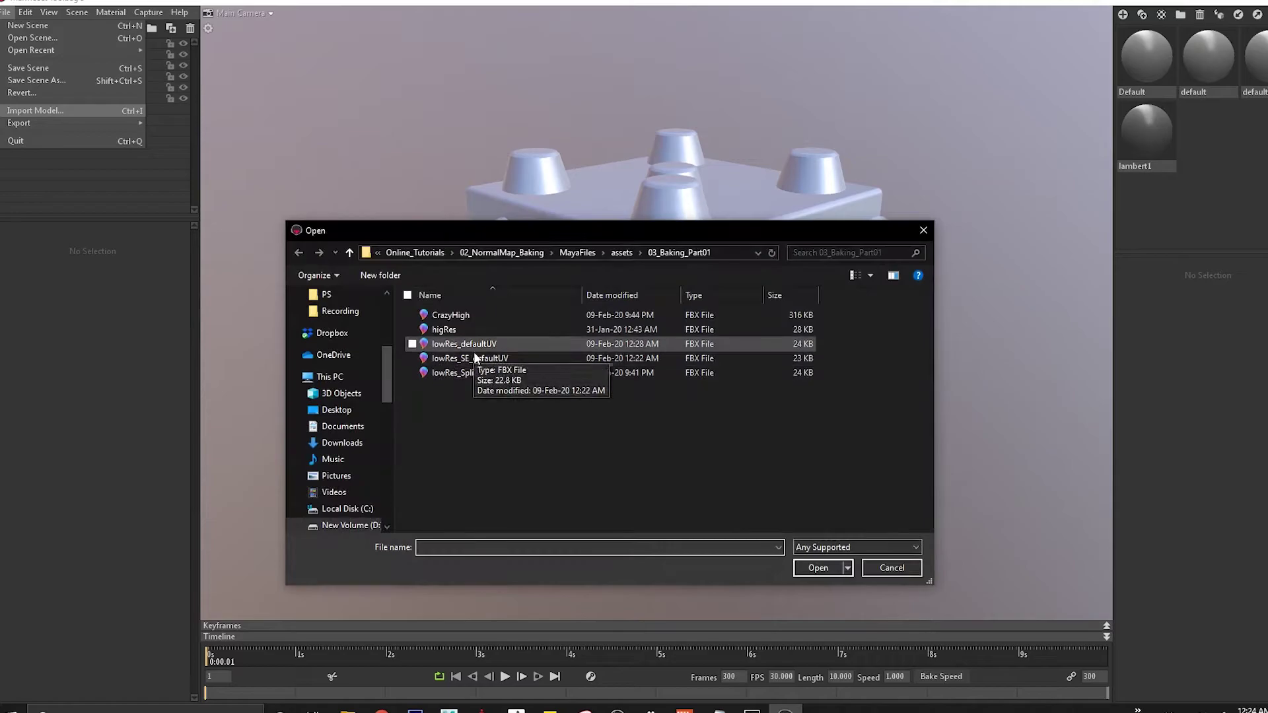
pyautogui.click(472, 373)
pyautogui.doubleClick(471, 372)
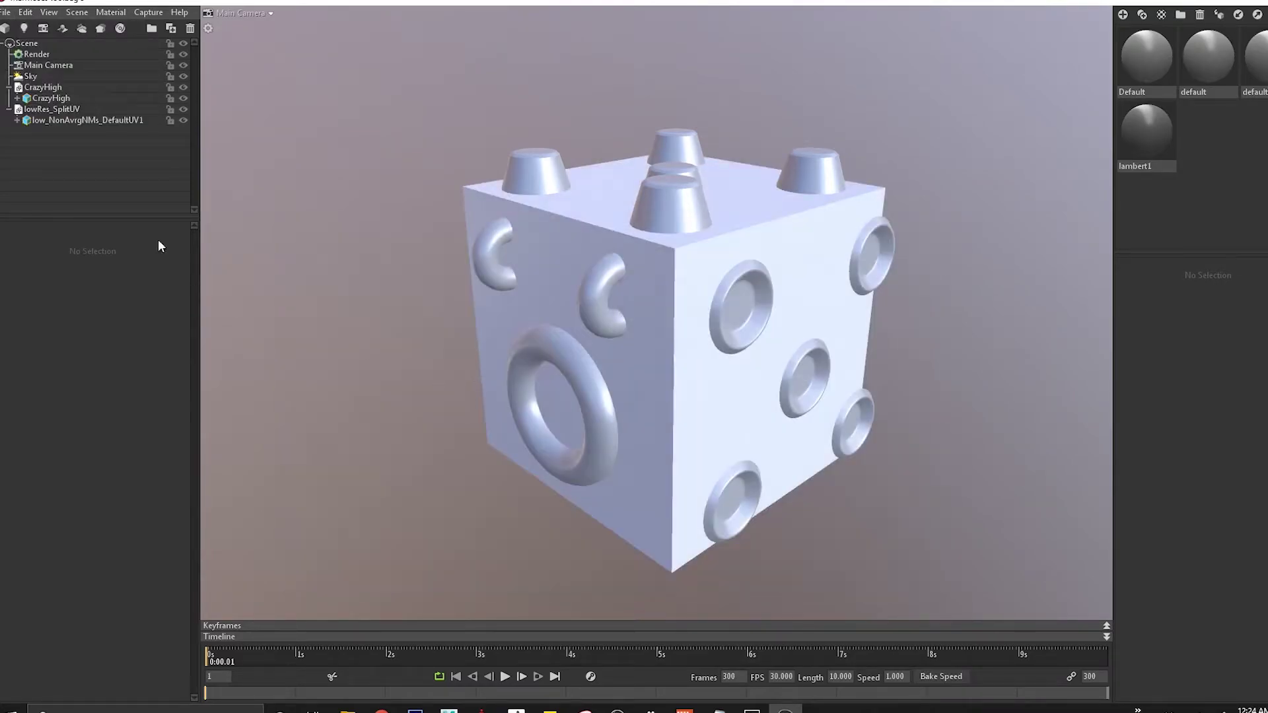
# Step: Create a new baker and place lowRes_SplitUV in its Low group and CrazyHigh in its High group
pyautogui.click(88, 30)
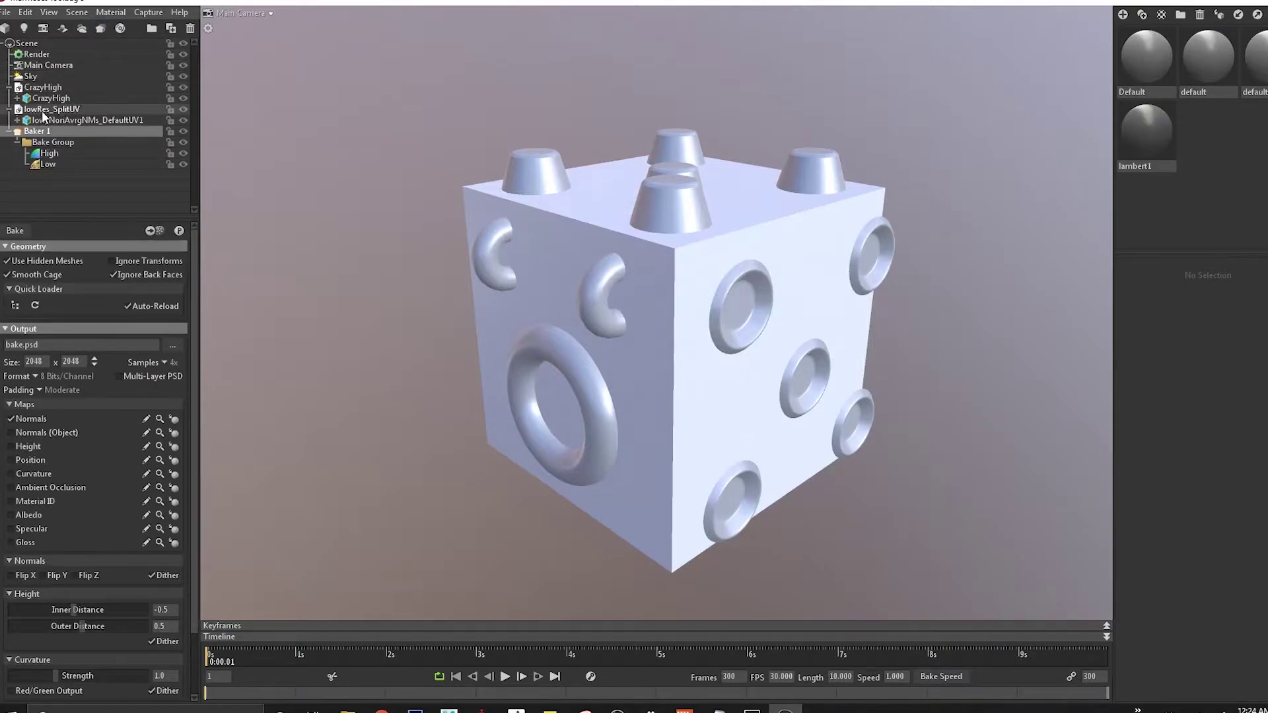
pyautogui.moveTo(42, 113); pyautogui.dragTo(63, 170)
pyautogui.moveTo(41, 89); pyautogui.dragTo(73, 133)
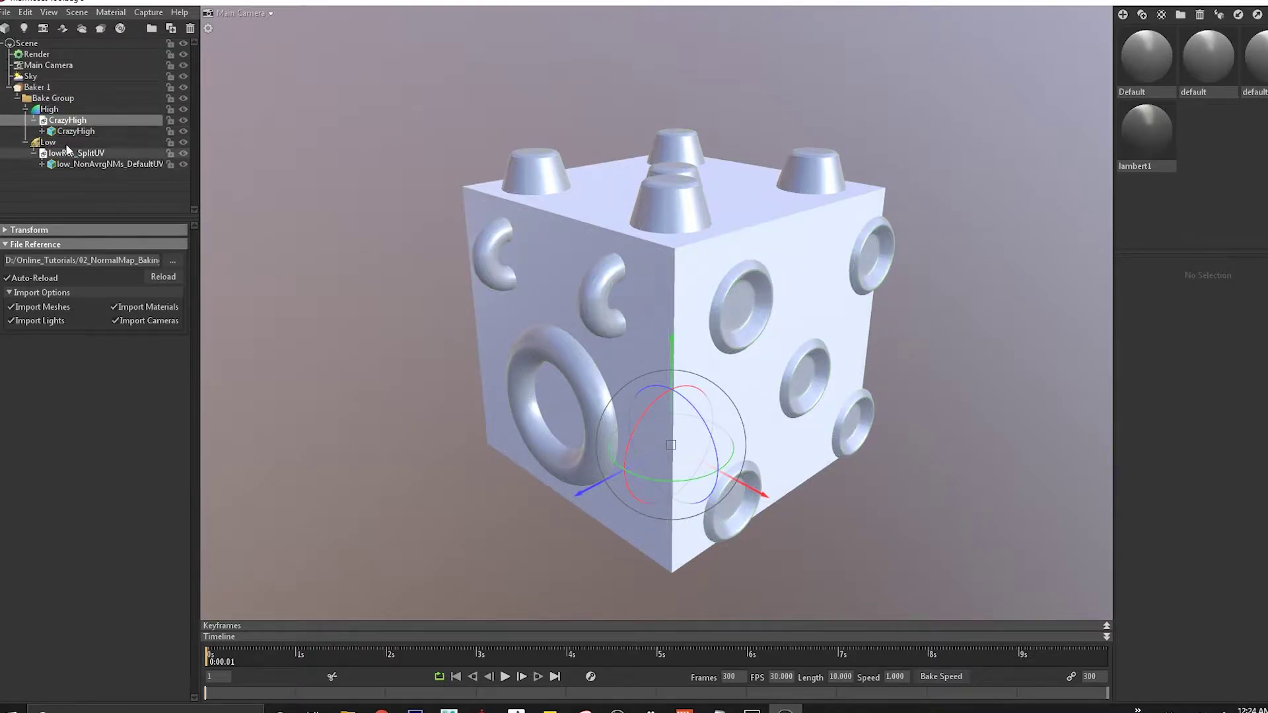
pyautogui.click(25, 109)
pyautogui.click(26, 121)
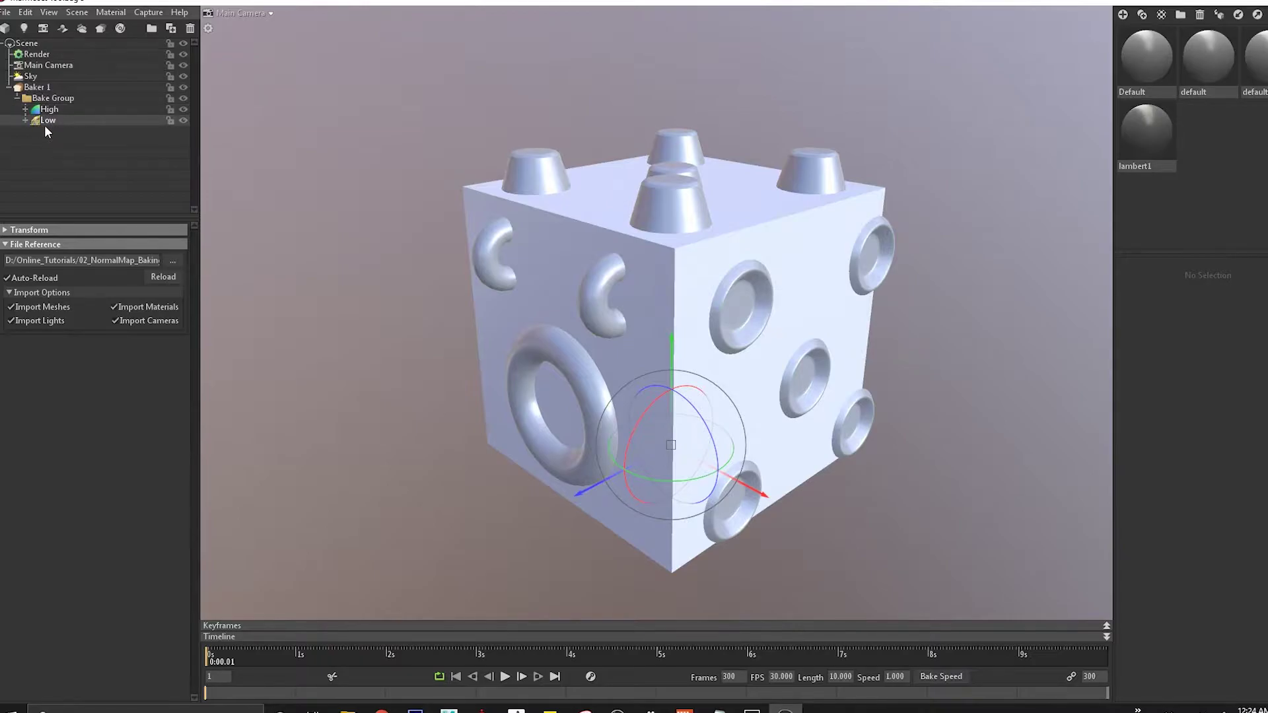
# Step: Compare the high mesh with the low mesh from several angles and hide the High group
pyautogui.click(61, 109)
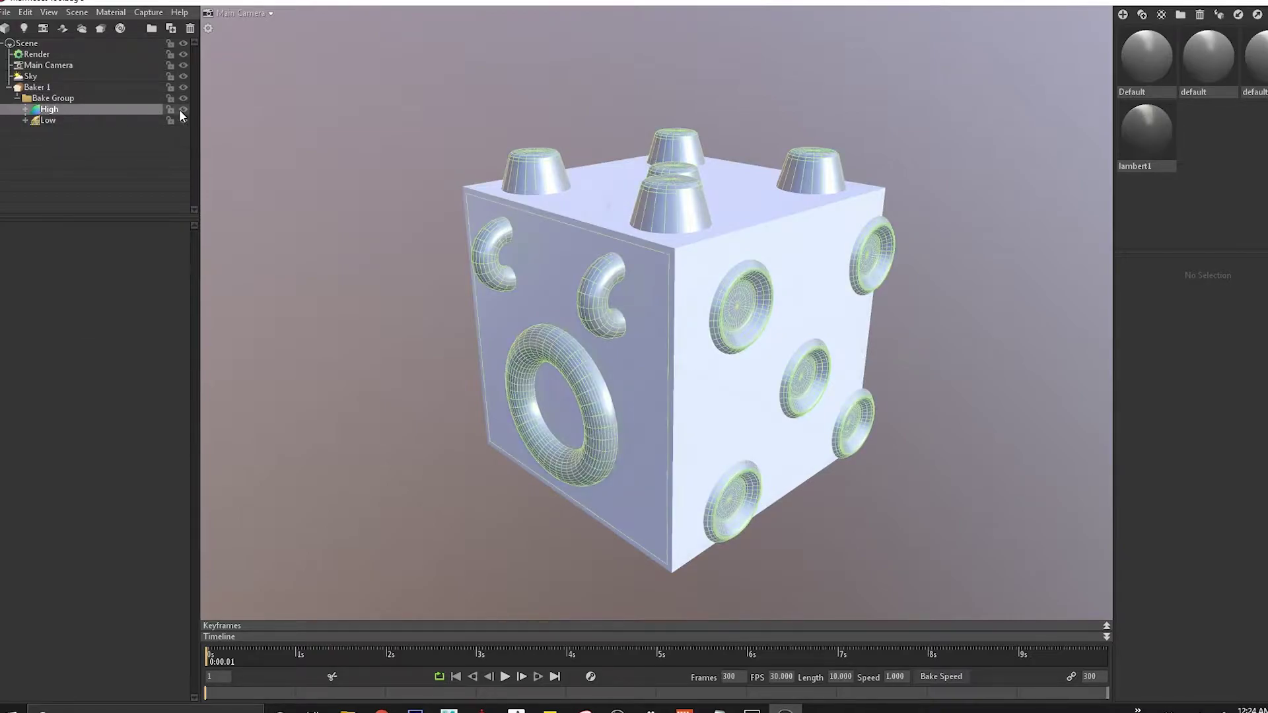
pyautogui.click(183, 109)
pyautogui.click(184, 110)
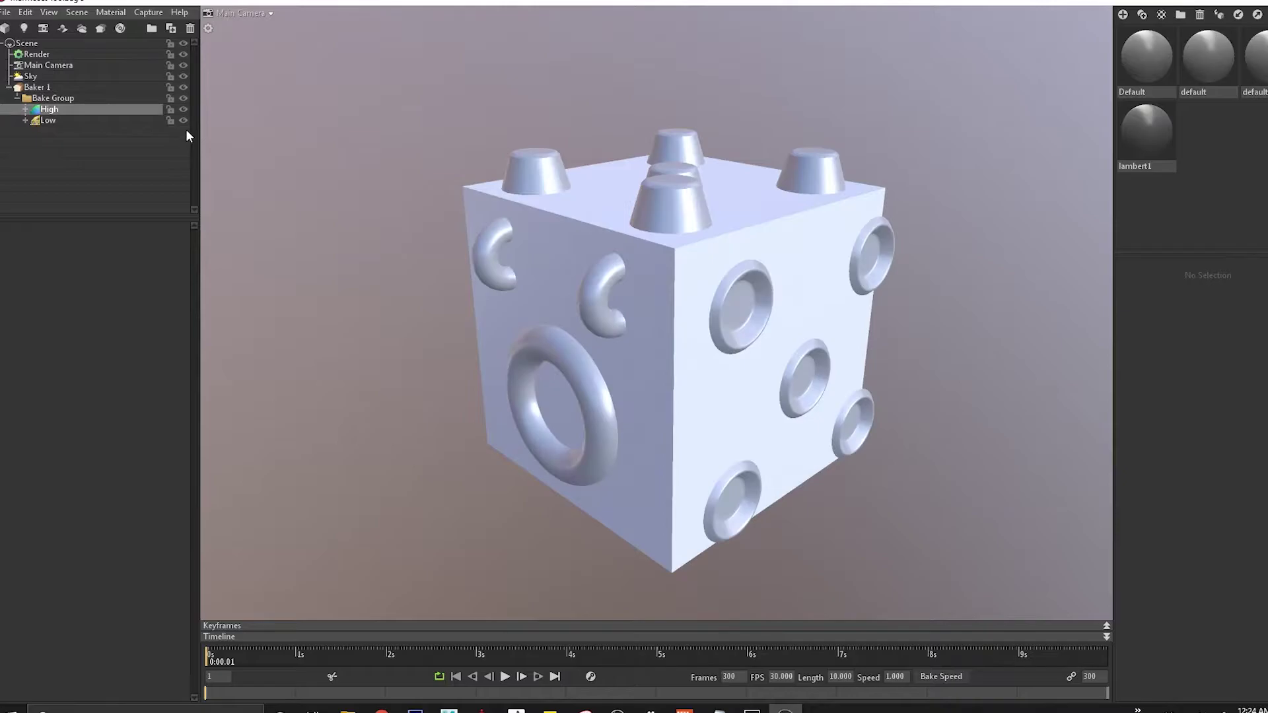
pyautogui.click(80, 122)
pyautogui.moveTo(466, 255); pyautogui.dragTo(639, 323)
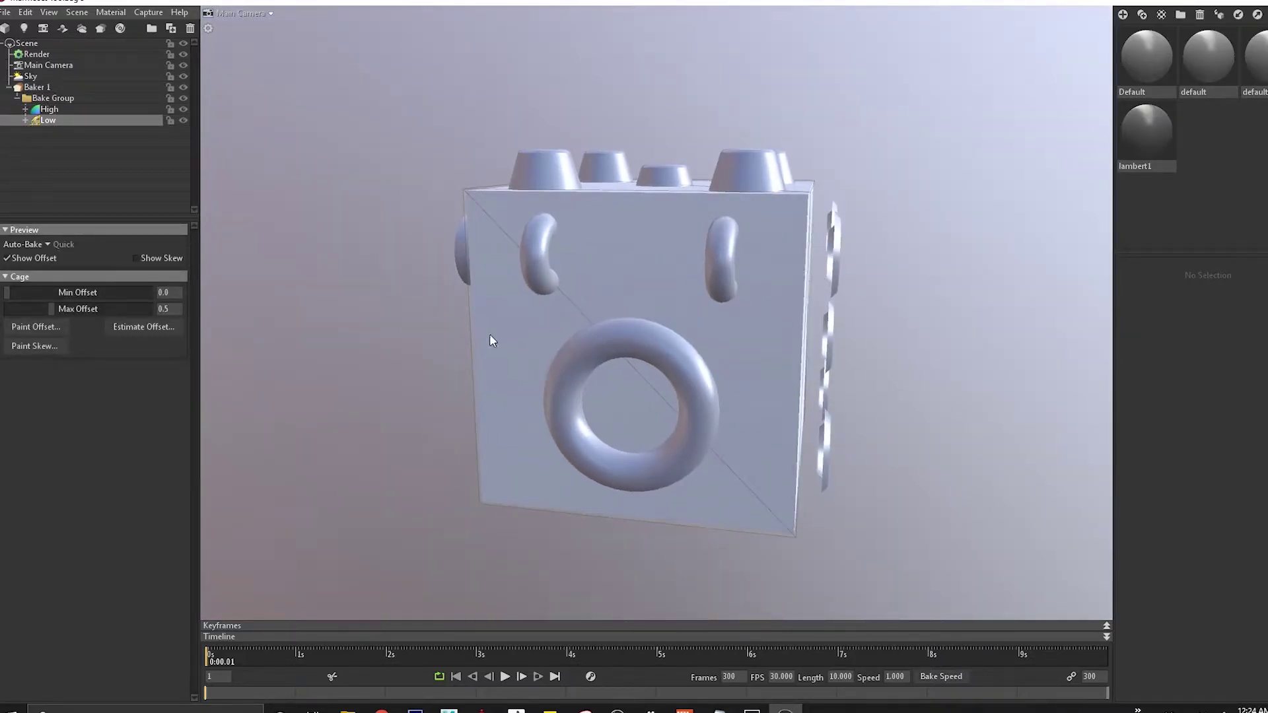
pyautogui.moveTo(490, 336); pyautogui.dragTo(452, 329)
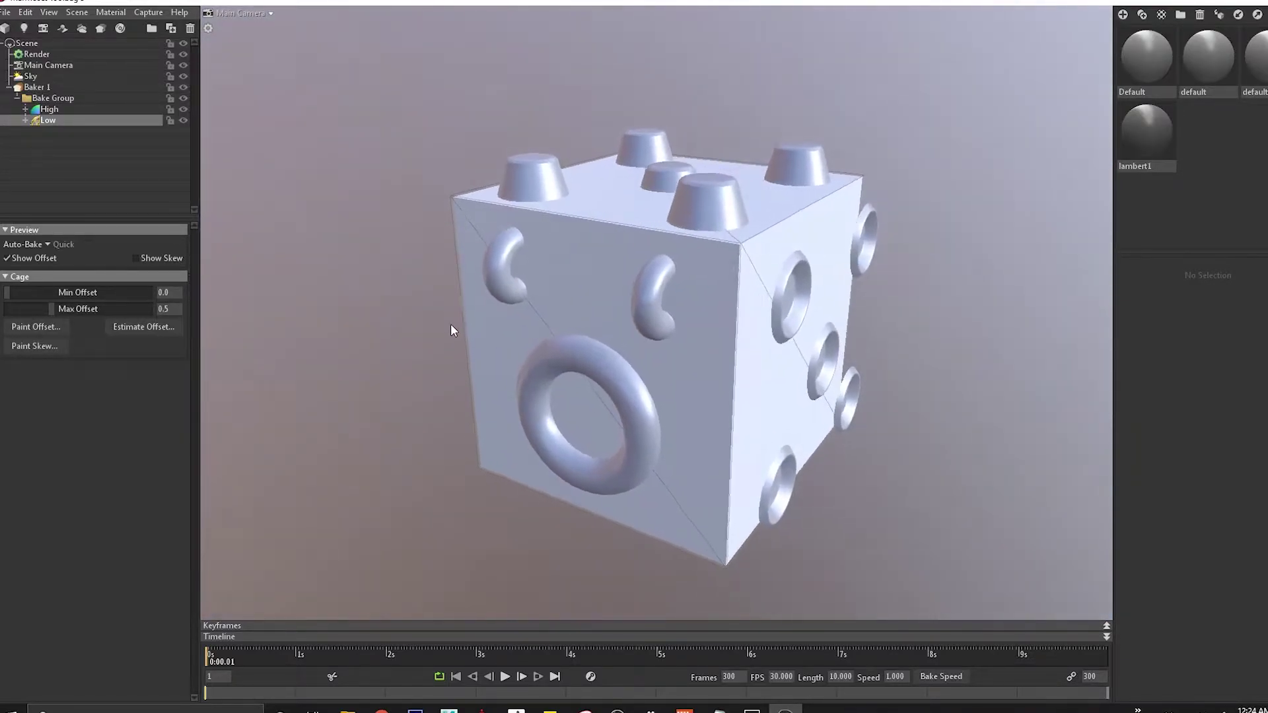
pyautogui.click(184, 109)
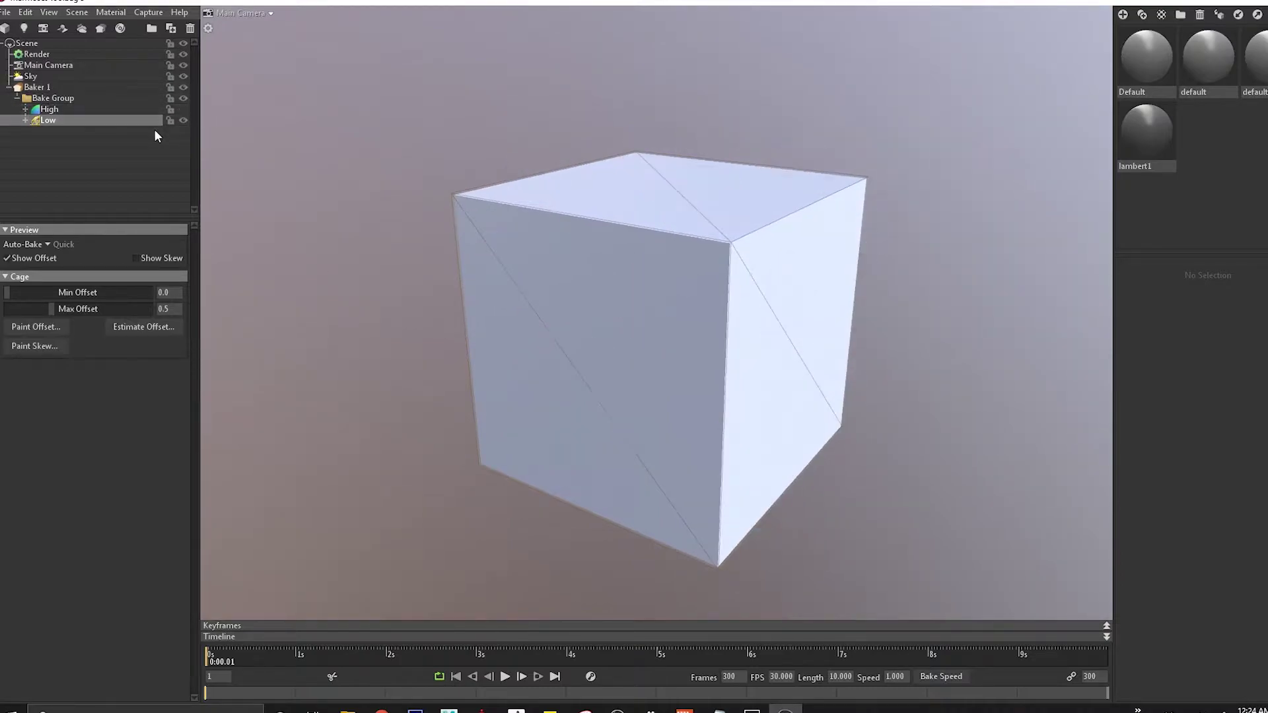
# Step: Turn on the bake preview for Baker 1 and inspect the previewed normals on the cube
pyautogui.doubleClick(48, 121)
pyautogui.click(36, 121)
pyautogui.click(38, 87)
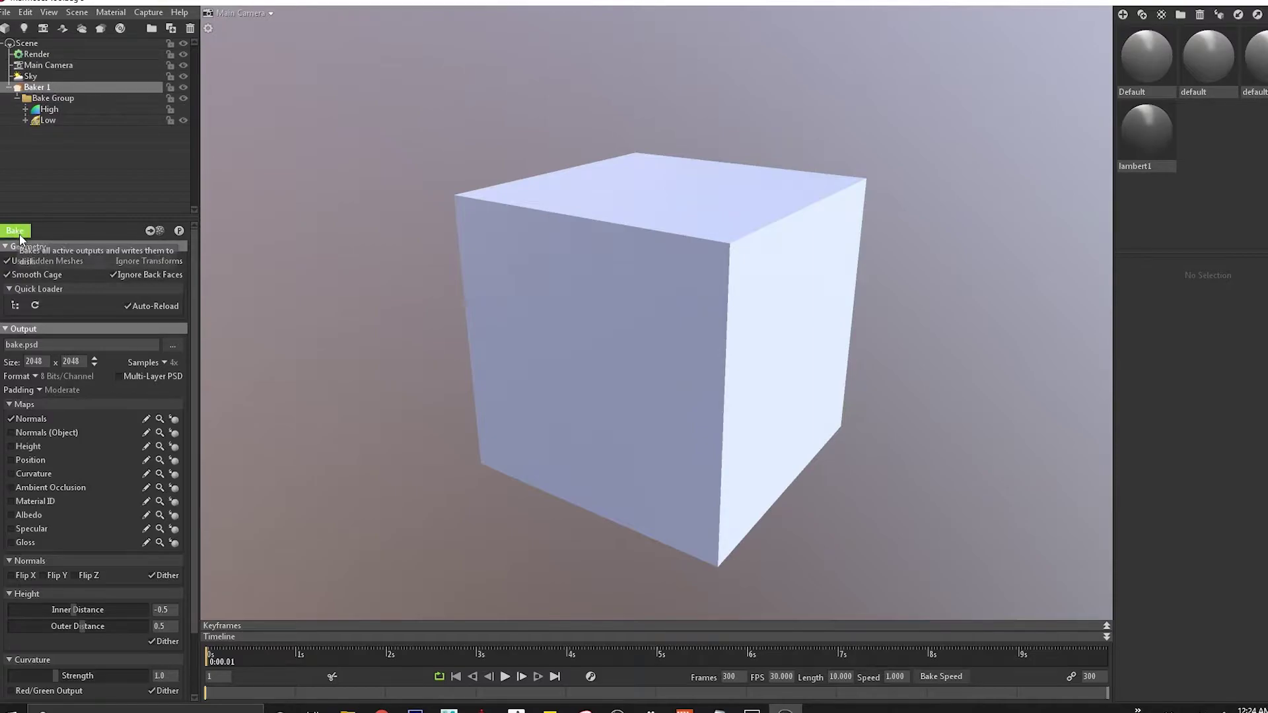
pyautogui.click(179, 230)
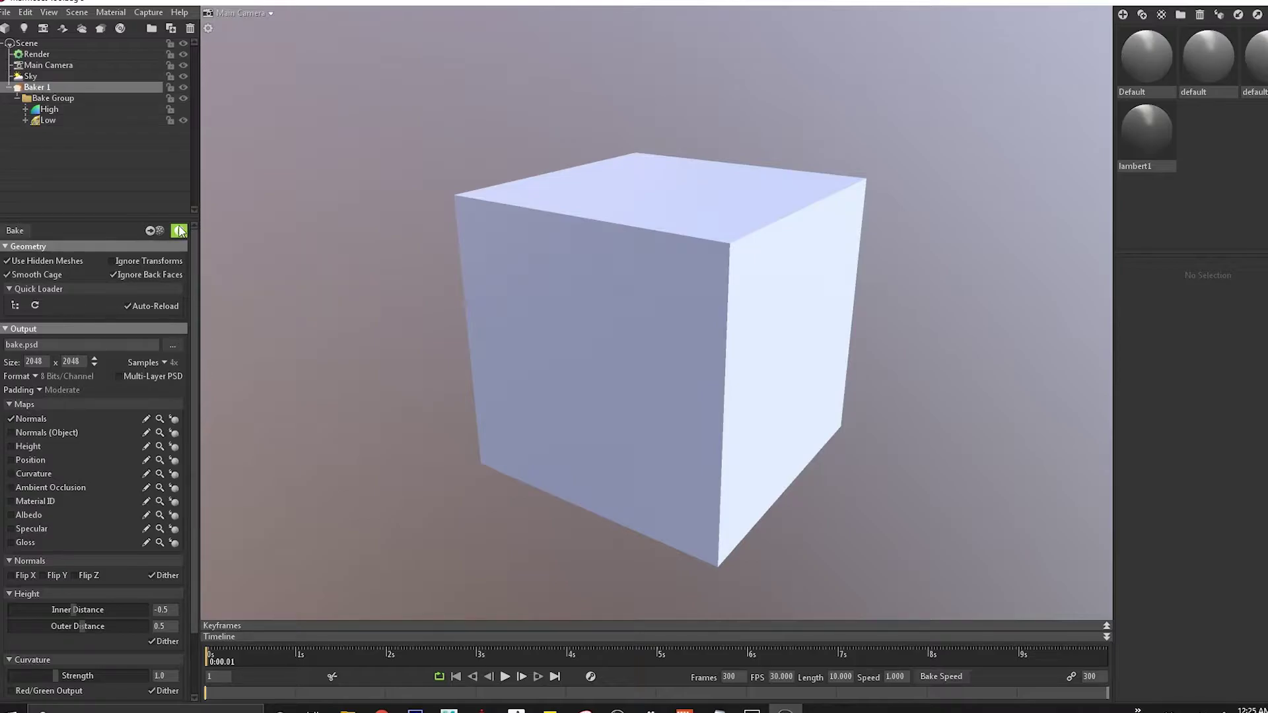
pyautogui.moveTo(689, 289); pyautogui.dragTo(687, 218)
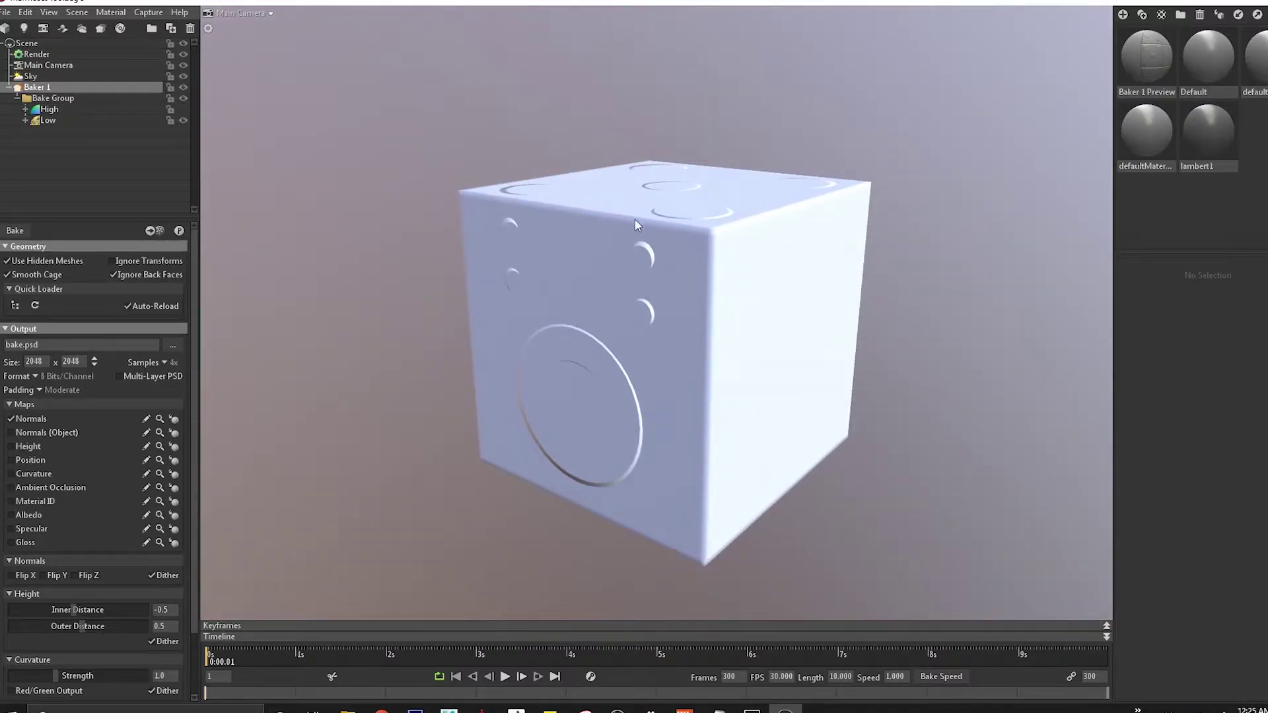
pyautogui.moveTo(644, 297); pyautogui.dragTo(614, 291)
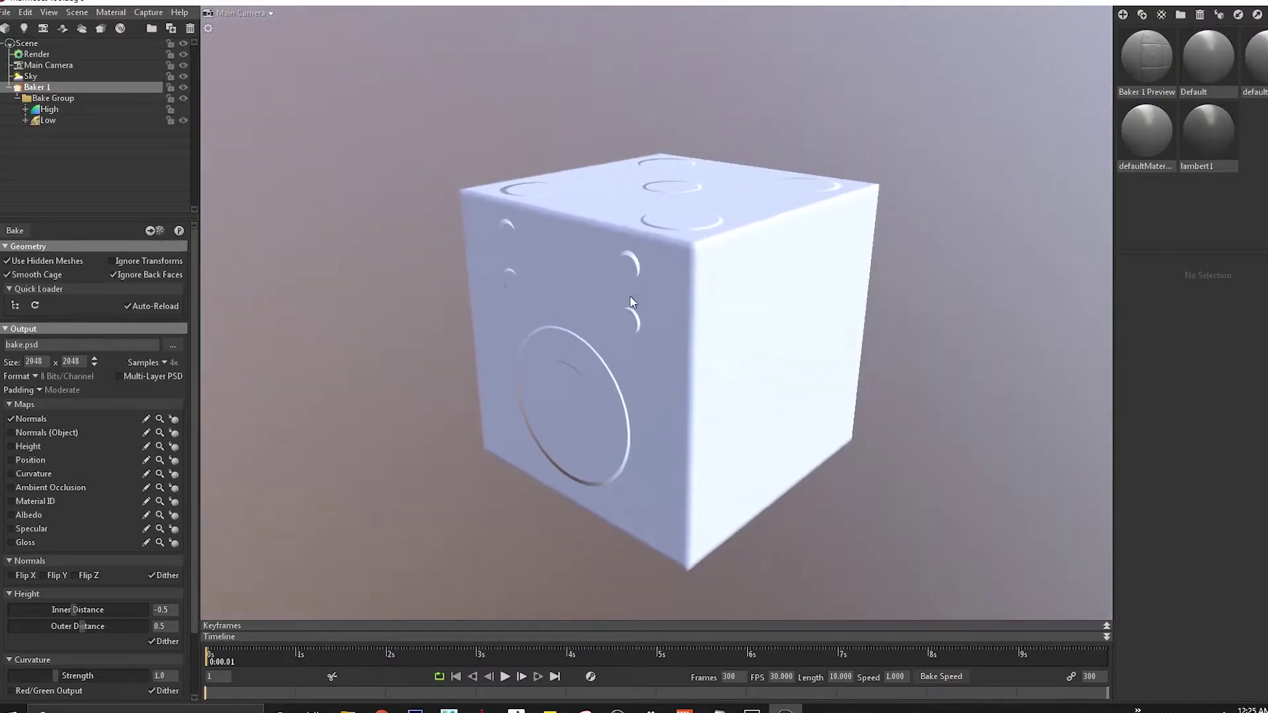
# Step: Set the Low group's cage max offset to 6.621 and compare the projected details with the high mesh
pyautogui.click(52, 120)
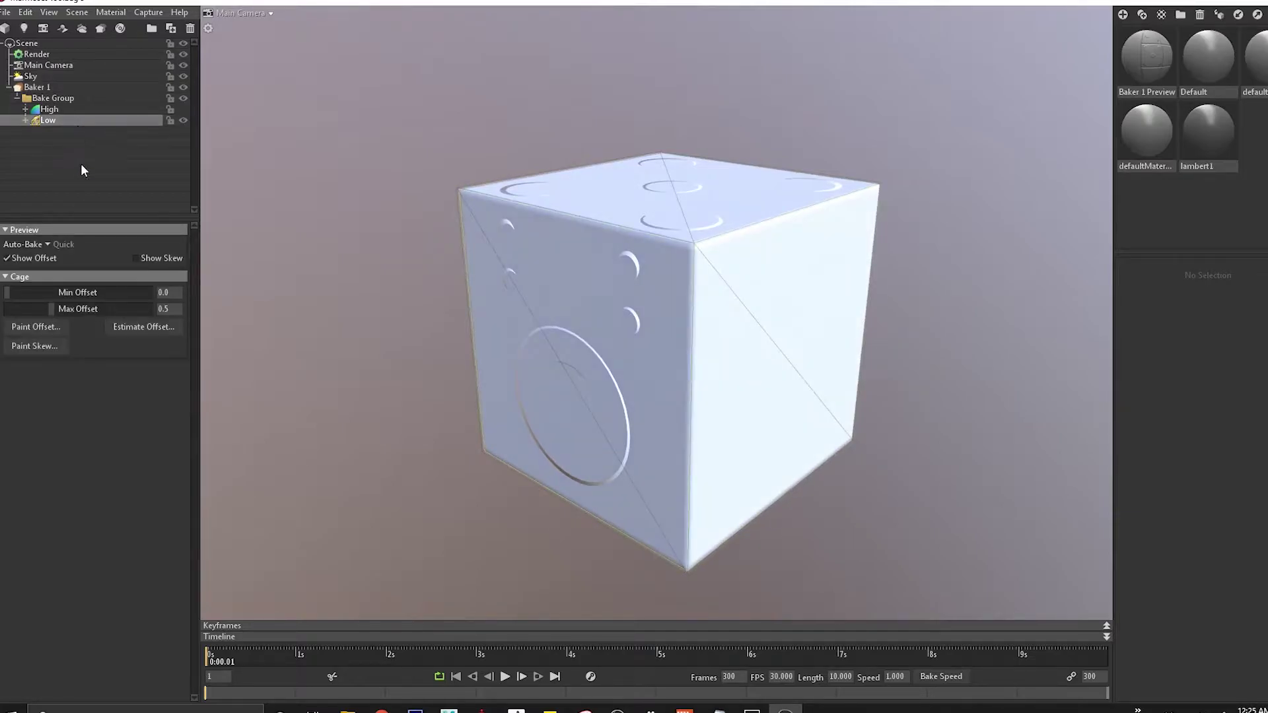
pyautogui.moveTo(53, 309); pyautogui.dragTo(113, 309)
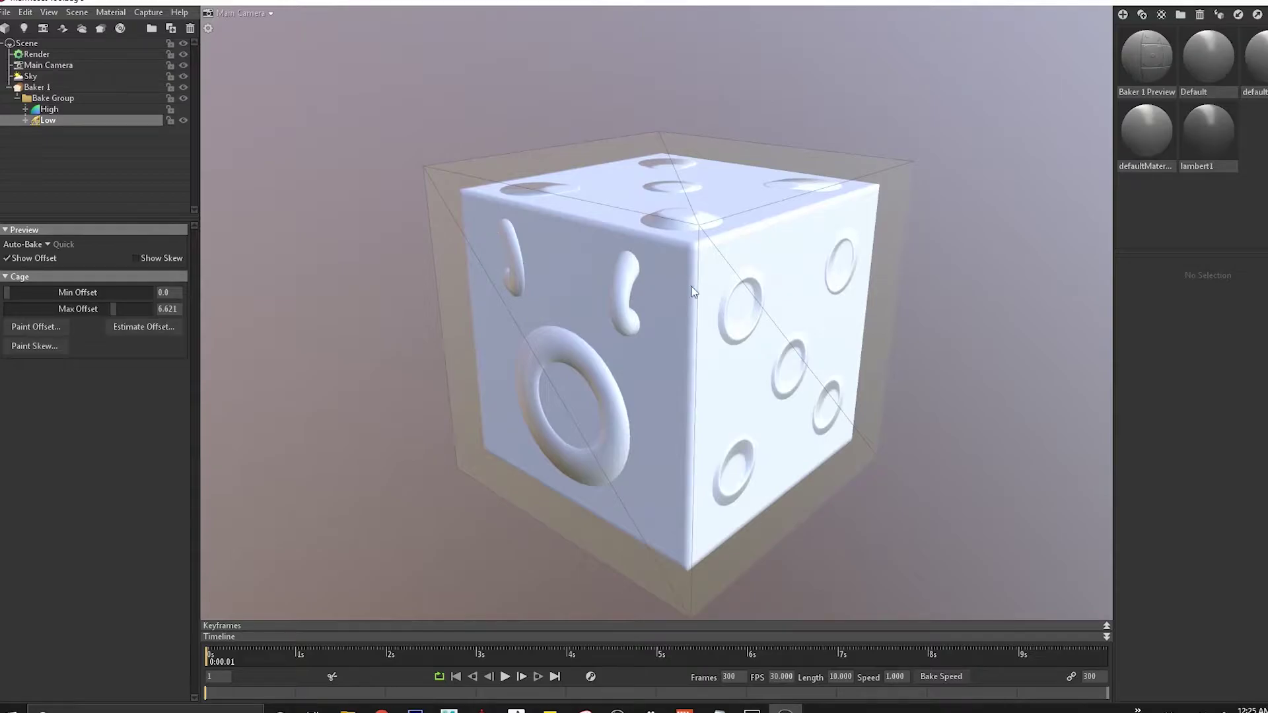
pyautogui.moveTo(652, 331); pyautogui.dragTo(659, 389)
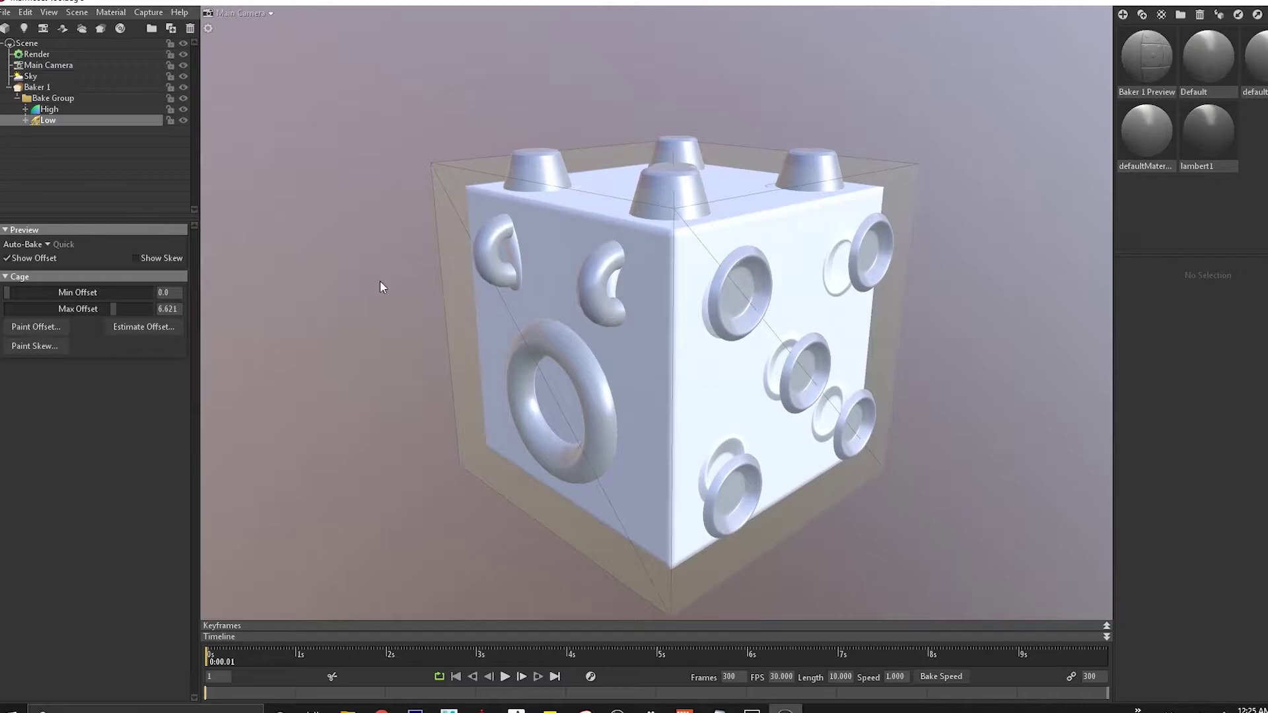
pyautogui.click(183, 109)
pyautogui.moveTo(606, 318); pyautogui.dragTo(585, 396)
pyautogui.moveTo(586, 397); pyautogui.dragTo(665, 331, button='right')
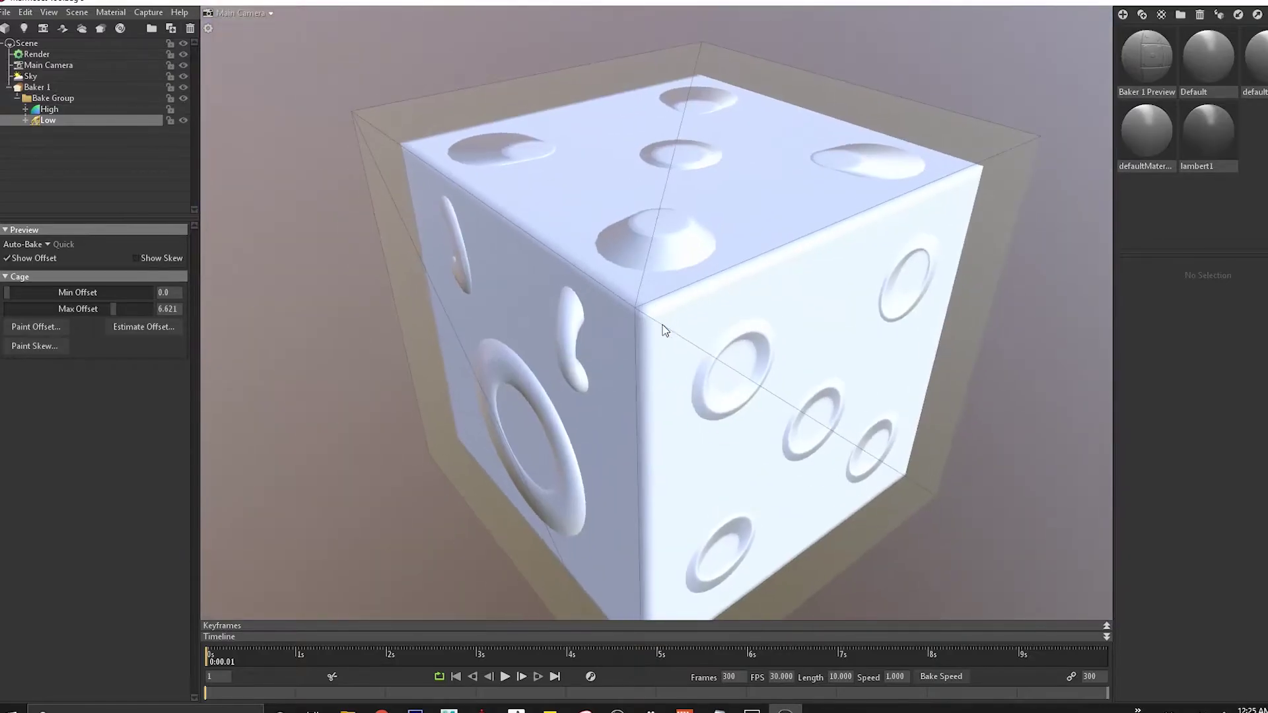
pyautogui.moveTo(665, 330); pyautogui.dragTo(680, 317)
# Step: Disable Smooth Cage on Baker 1 and display the Low group's resulting cage around the cube
pyautogui.click(36, 87)
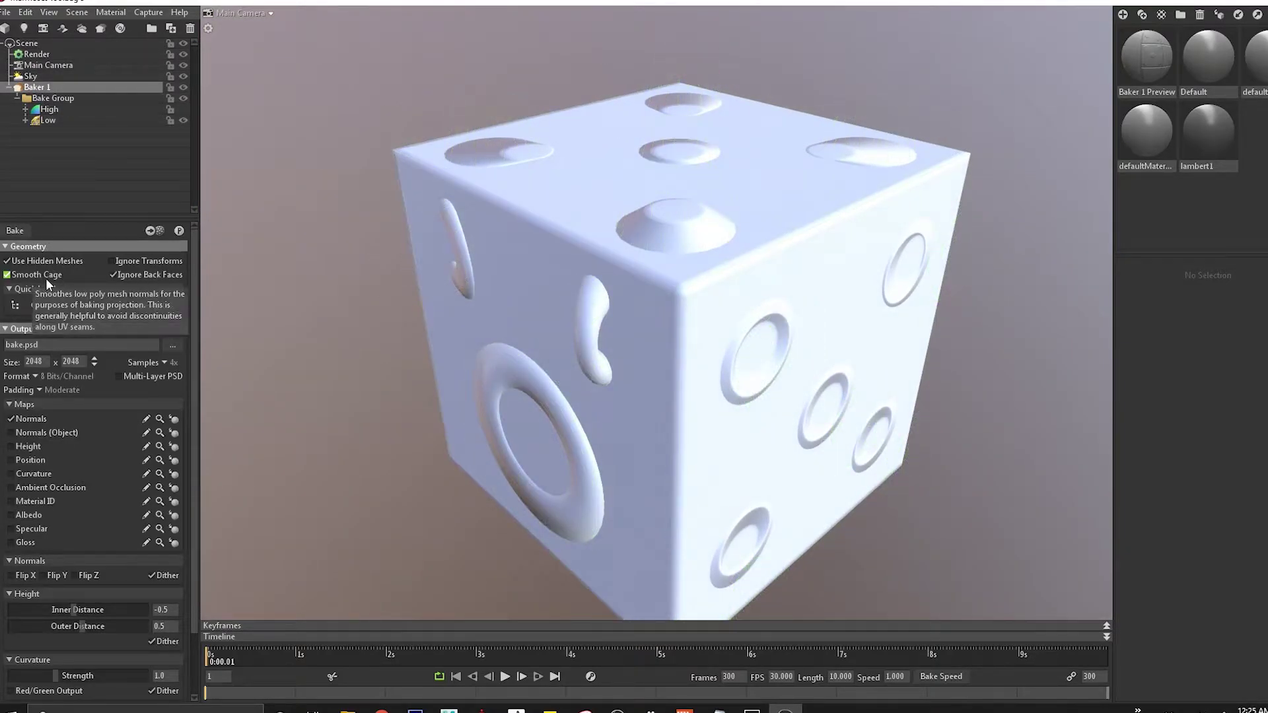
pyautogui.click(41, 276)
pyautogui.click(69, 121)
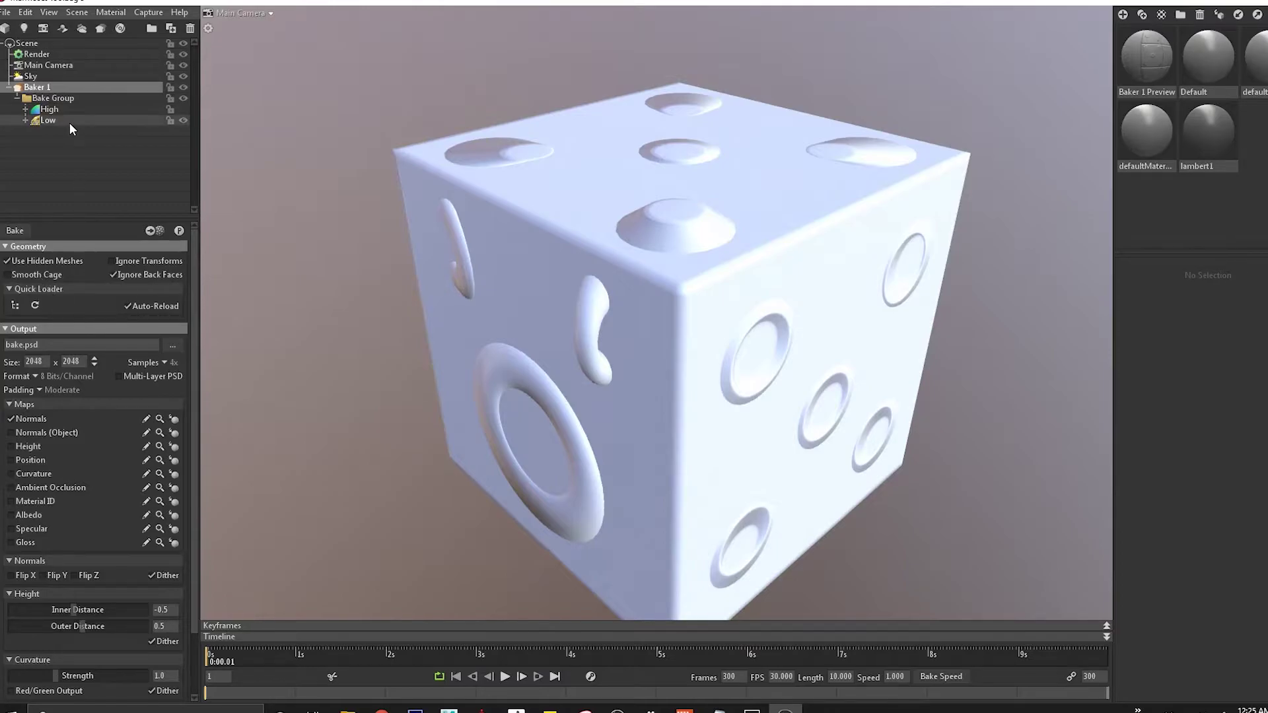
pyautogui.moveTo(674, 343); pyautogui.dragTo(615, 348)
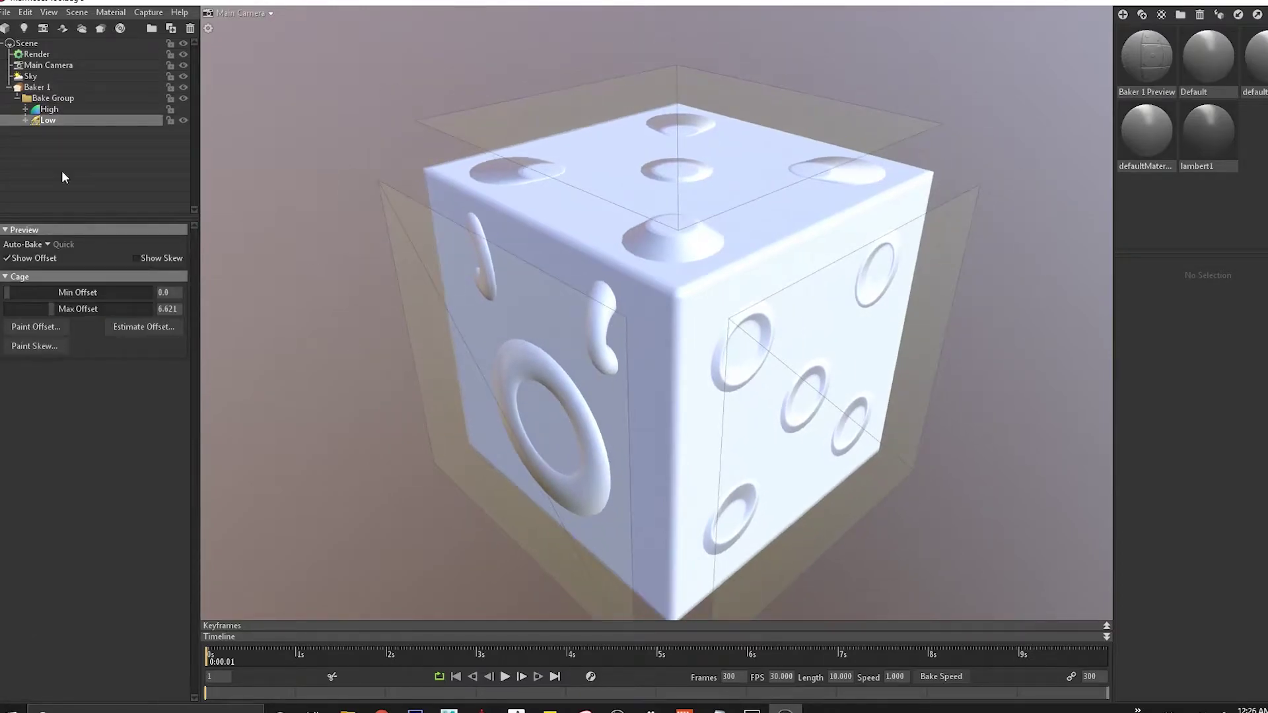
# Step: Examine the baked edges and surface details of the cube in the preview with Smooth Cage disabled
pyautogui.click(53, 88)
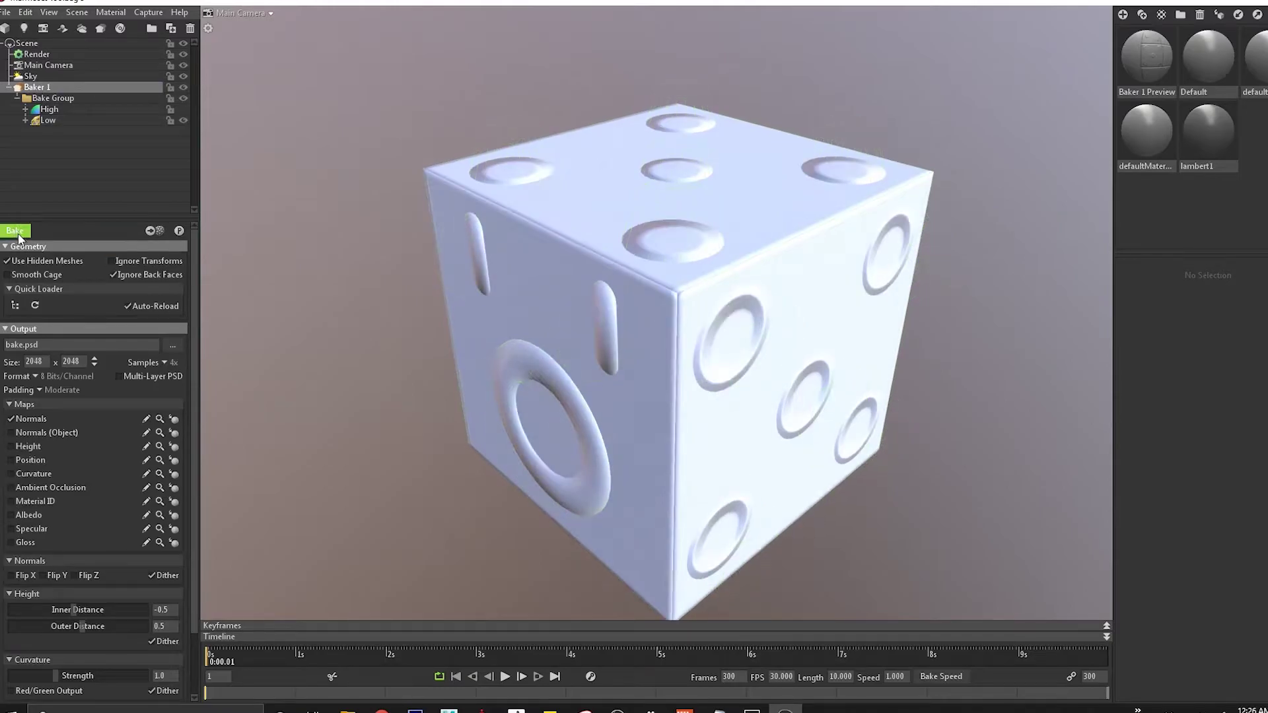
pyautogui.scroll(5, 691, 403)
pyautogui.scroll(-4, 691, 402)
pyautogui.scroll(5, 673, 321)
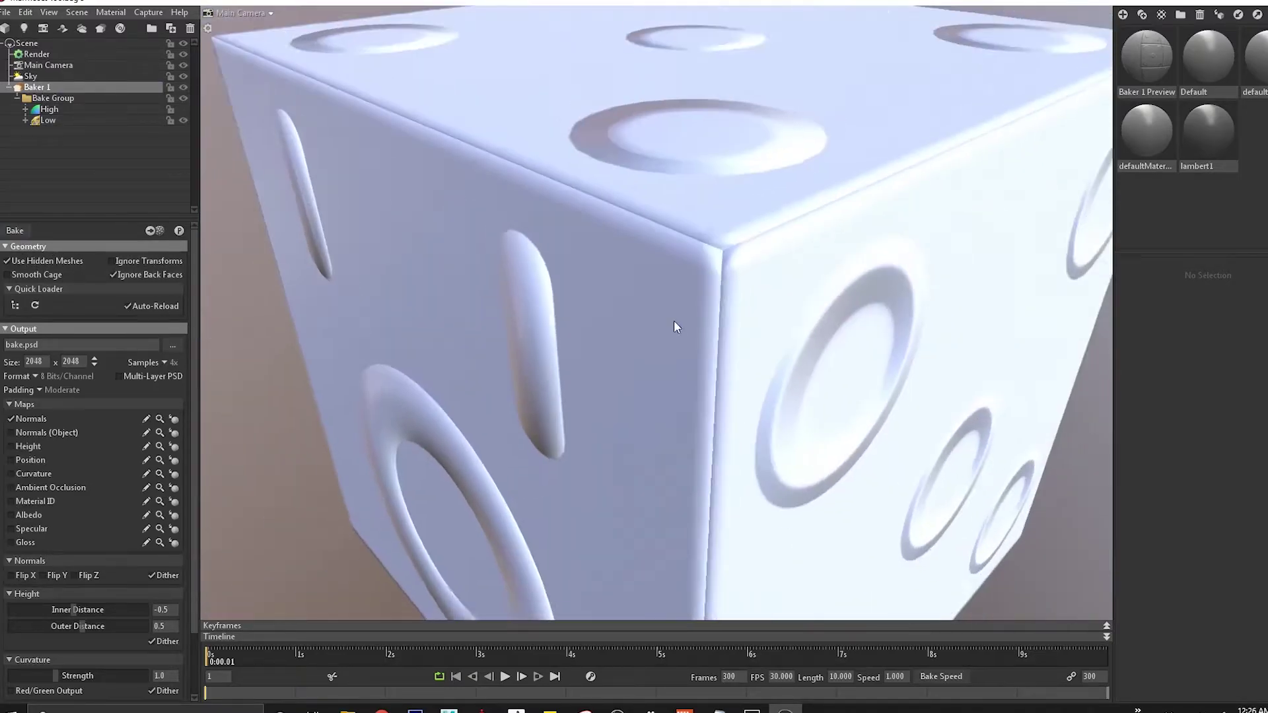
pyautogui.scroll(-1, 671, 319)
pyautogui.scroll(-5, 732, 258)
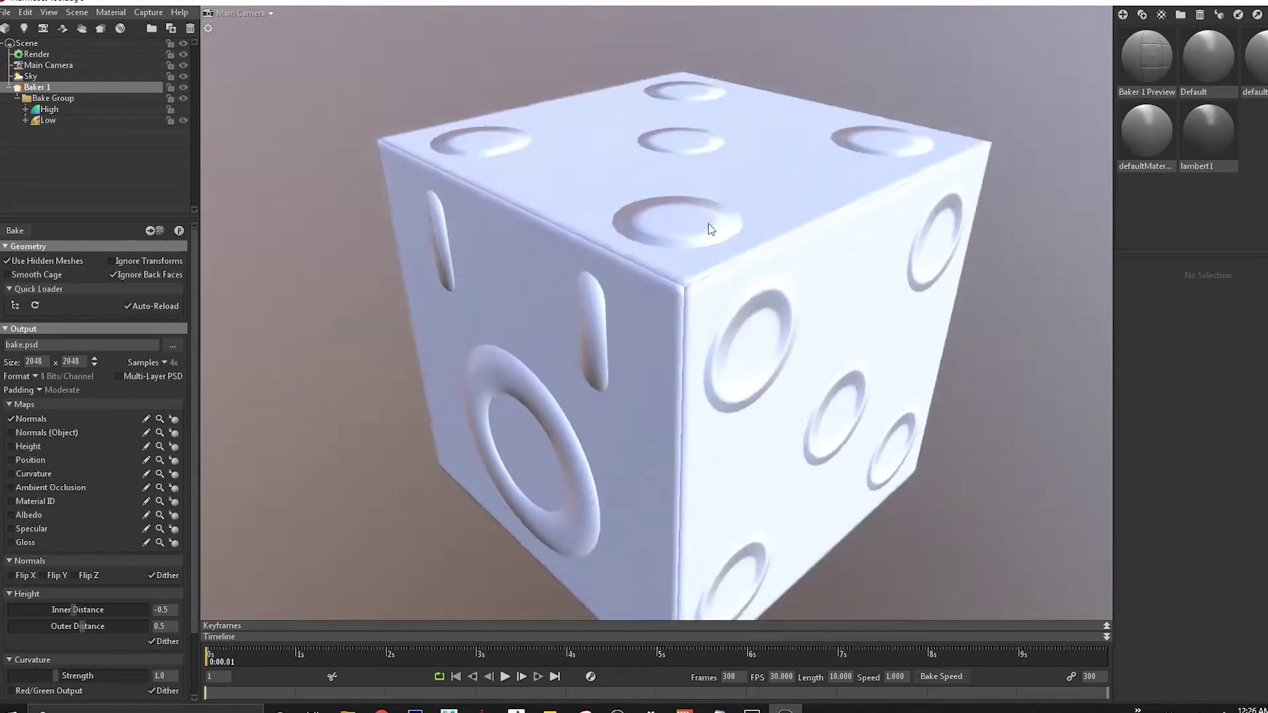
pyautogui.moveTo(699, 288); pyautogui.dragTo(670, 251)
pyautogui.moveTo(728, 333); pyautogui.dragTo(671, 272)
pyautogui.scroll(3, 680, 279)
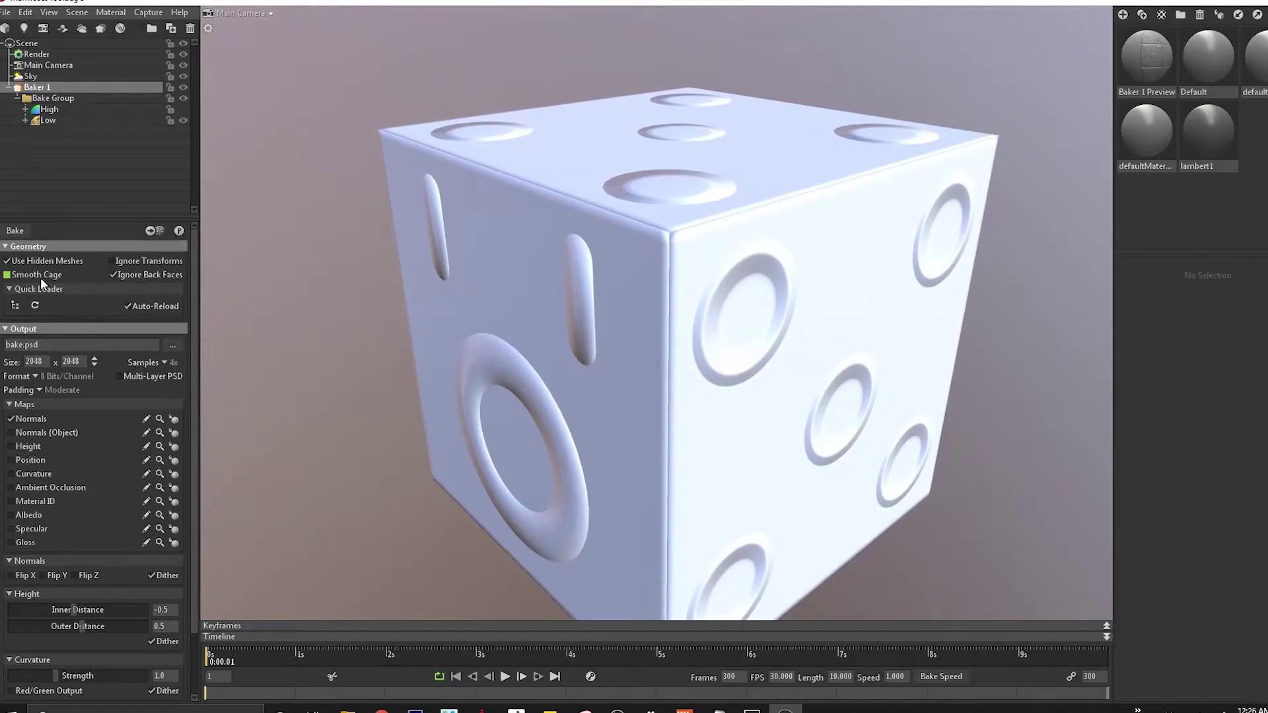
# Step: Switch to Substance Painter, open the mesh map baking settings to review the common cage parameters, and return to Marmoset Toolbag
pyautogui.click(482, 709)
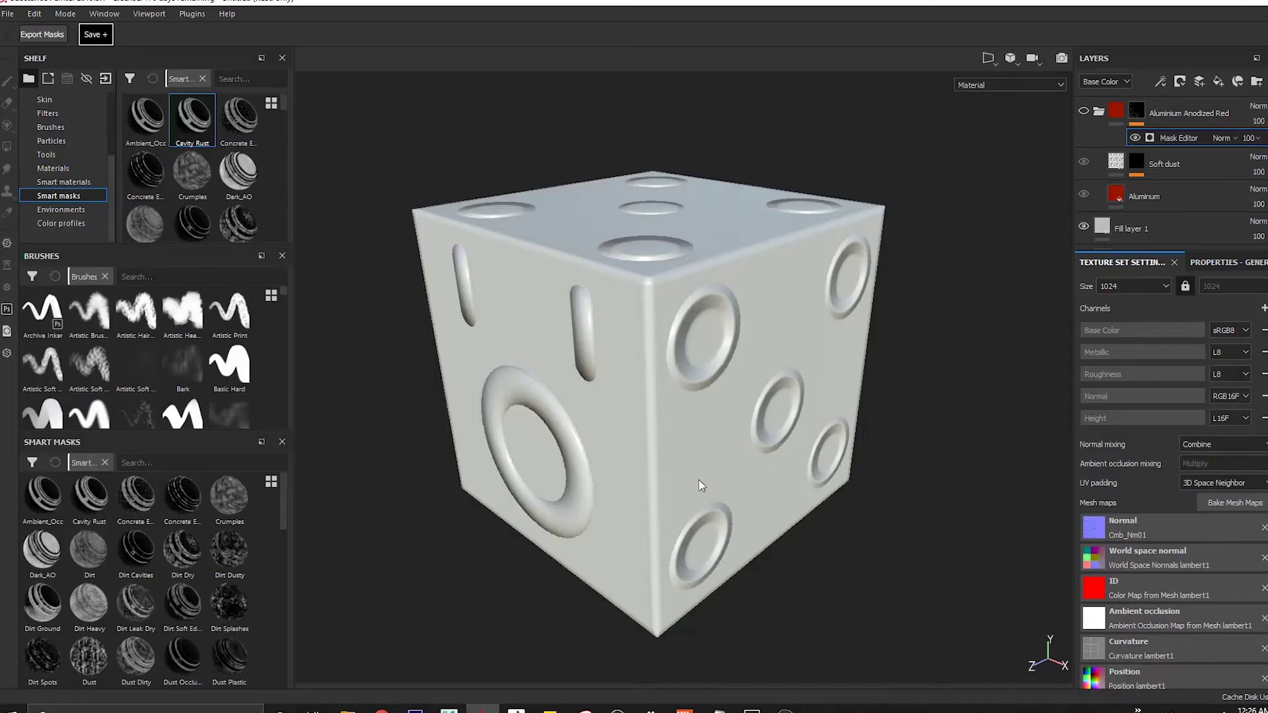
pyautogui.click(1198, 504)
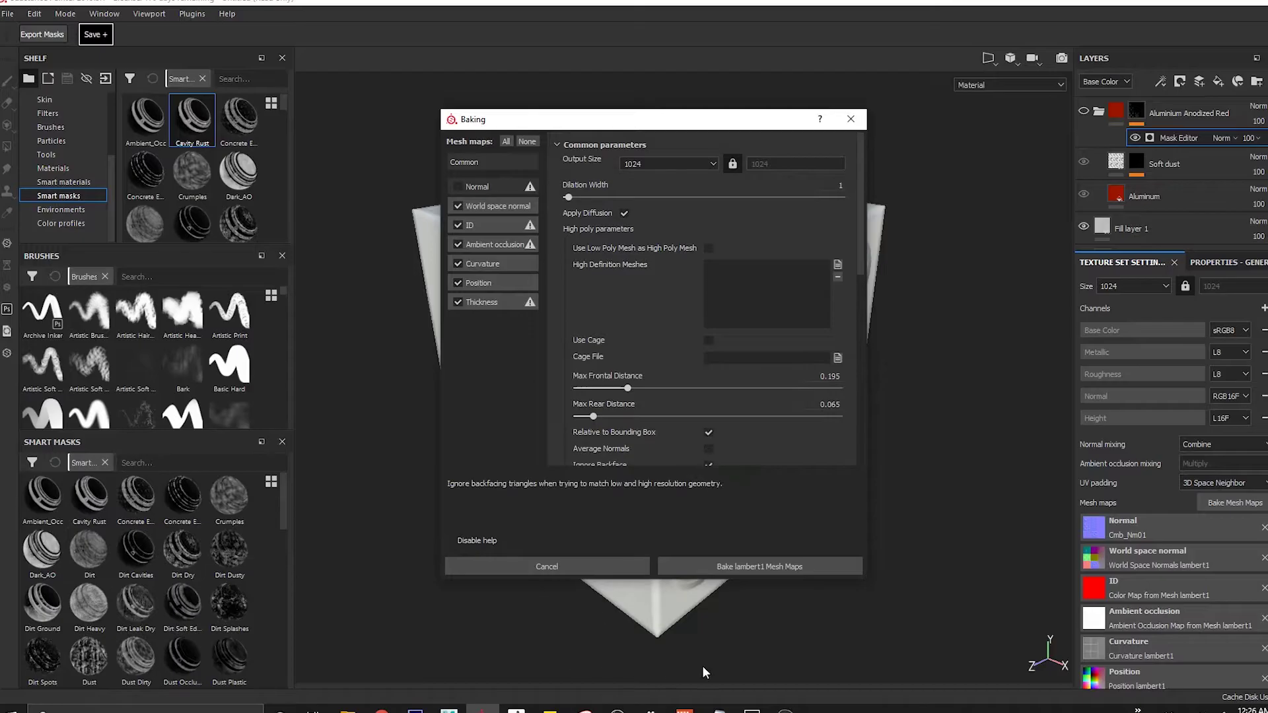
pyautogui.click(785, 710)
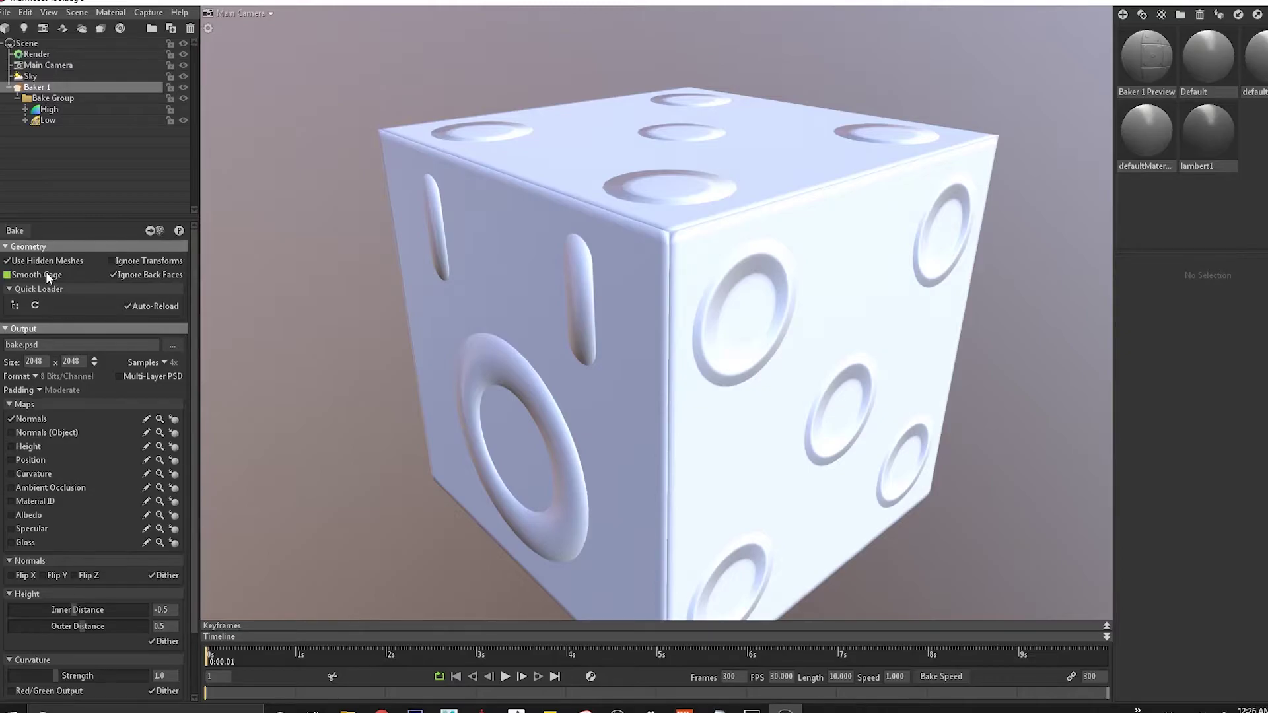
# Step: Set the sky's backdrop brightness to 0.1 and display the Low group's split cage around the cube
pyautogui.moveTo(46, 276)
pyautogui.click(44, 121)
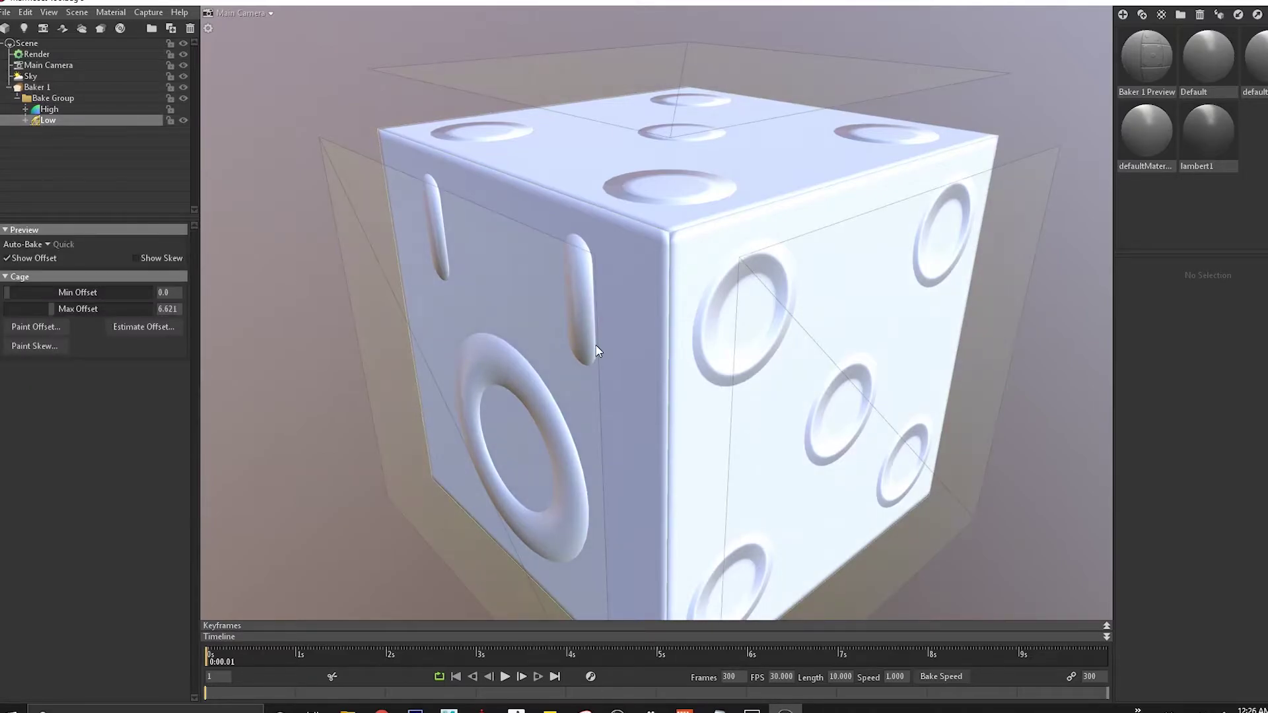
pyautogui.moveTo(596, 346)
pyautogui.keyDown('alt'); pyautogui.mouseDown(button='right')
pyautogui.moveTo(552, 279)
pyautogui.moveTo(616, 345)
pyautogui.mouseUp(button='right'); pyautogui.keyUp('alt')
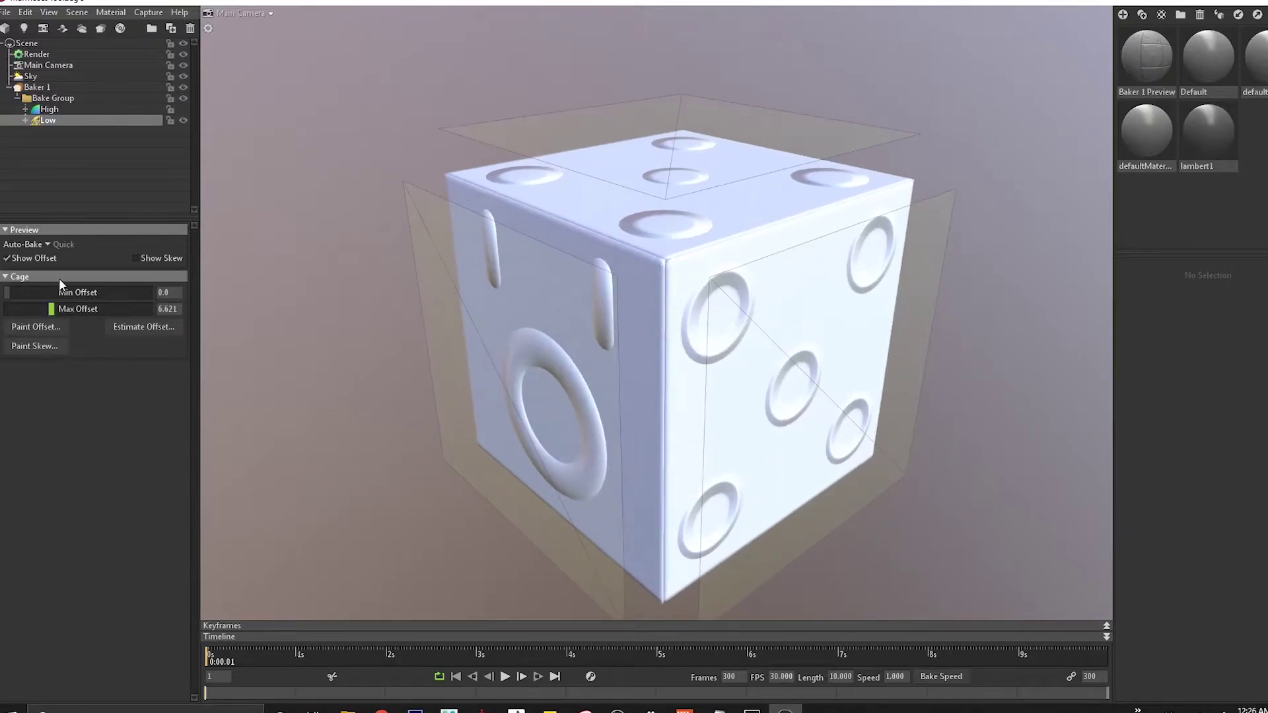
pyautogui.click(30, 76)
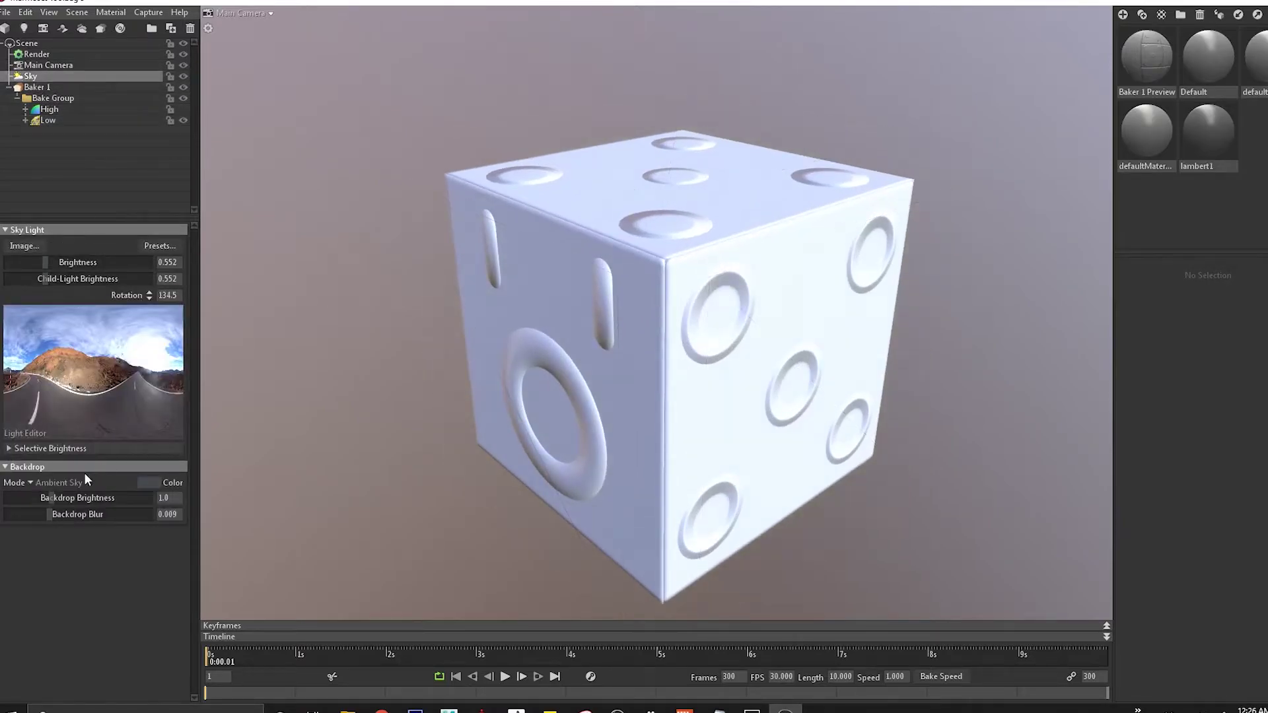
pyautogui.moveTo(56, 500); pyautogui.dragTo(30, 498)
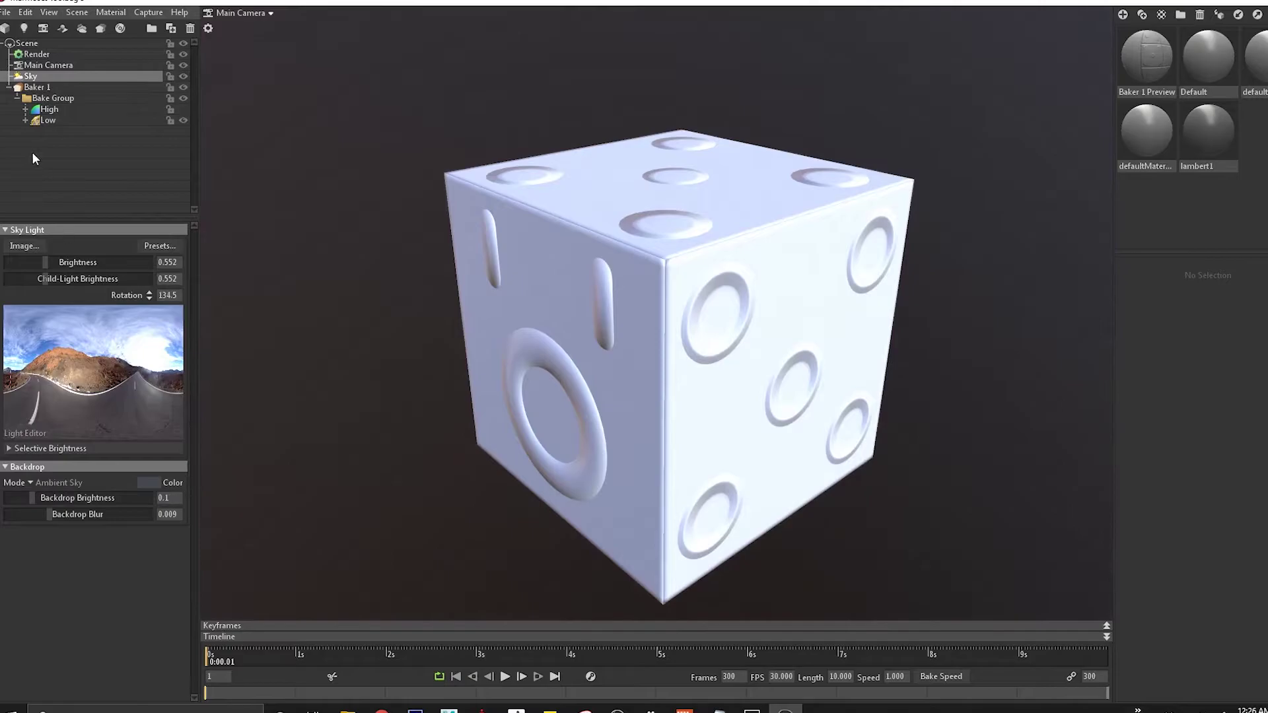
pyautogui.click(48, 121)
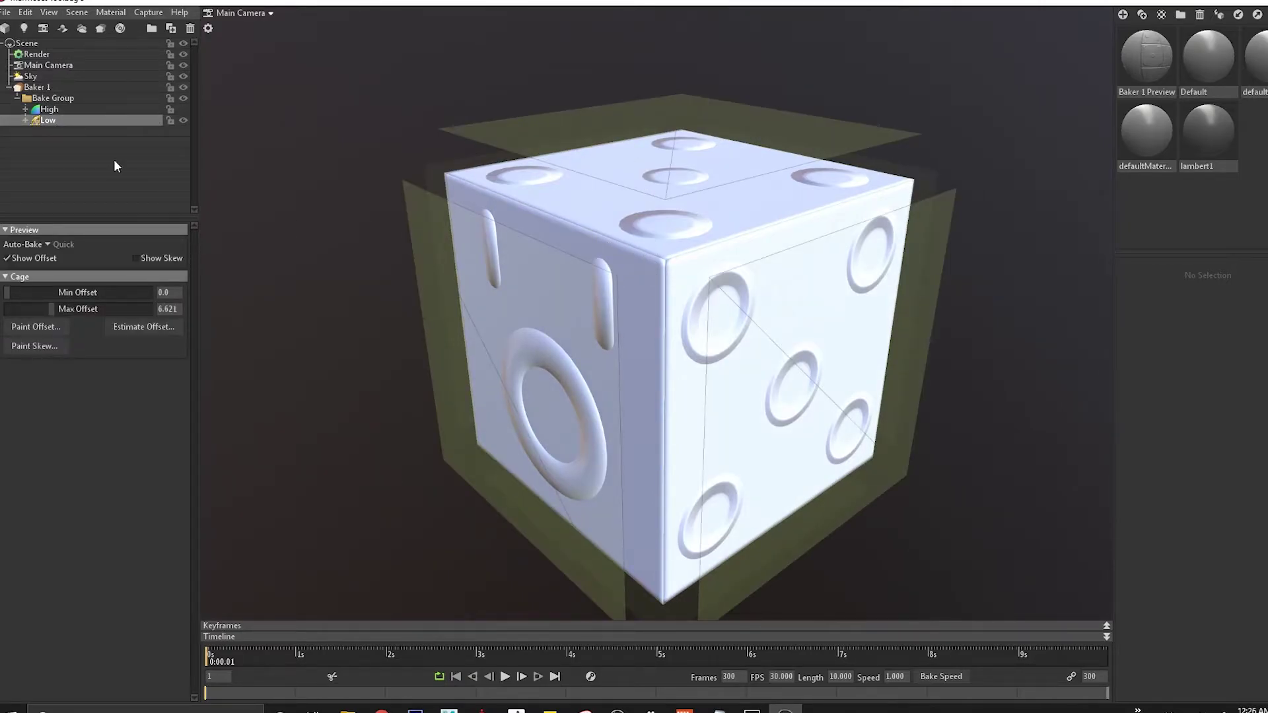
# Step: Rebake Baker 1 with Smooth Cage enabled and inspect the Low group's cage and projected details around the cube
pyautogui.click(37, 87)
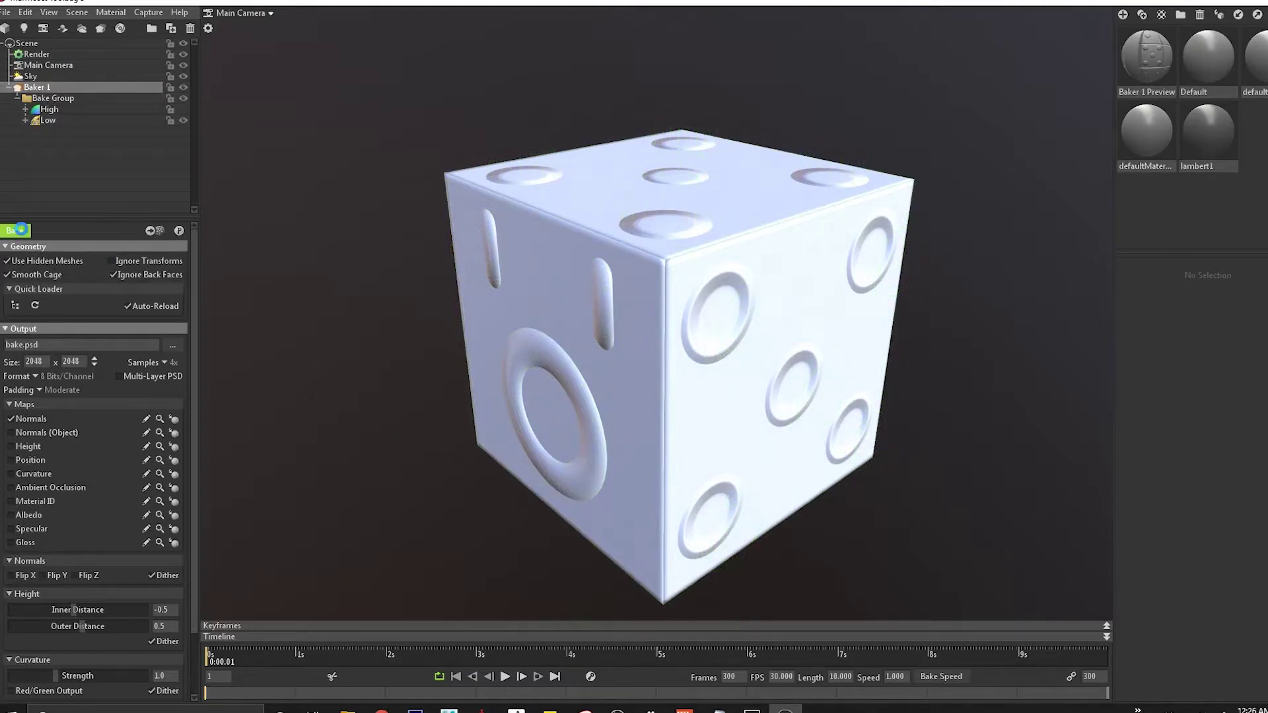
pyautogui.click(71, 121)
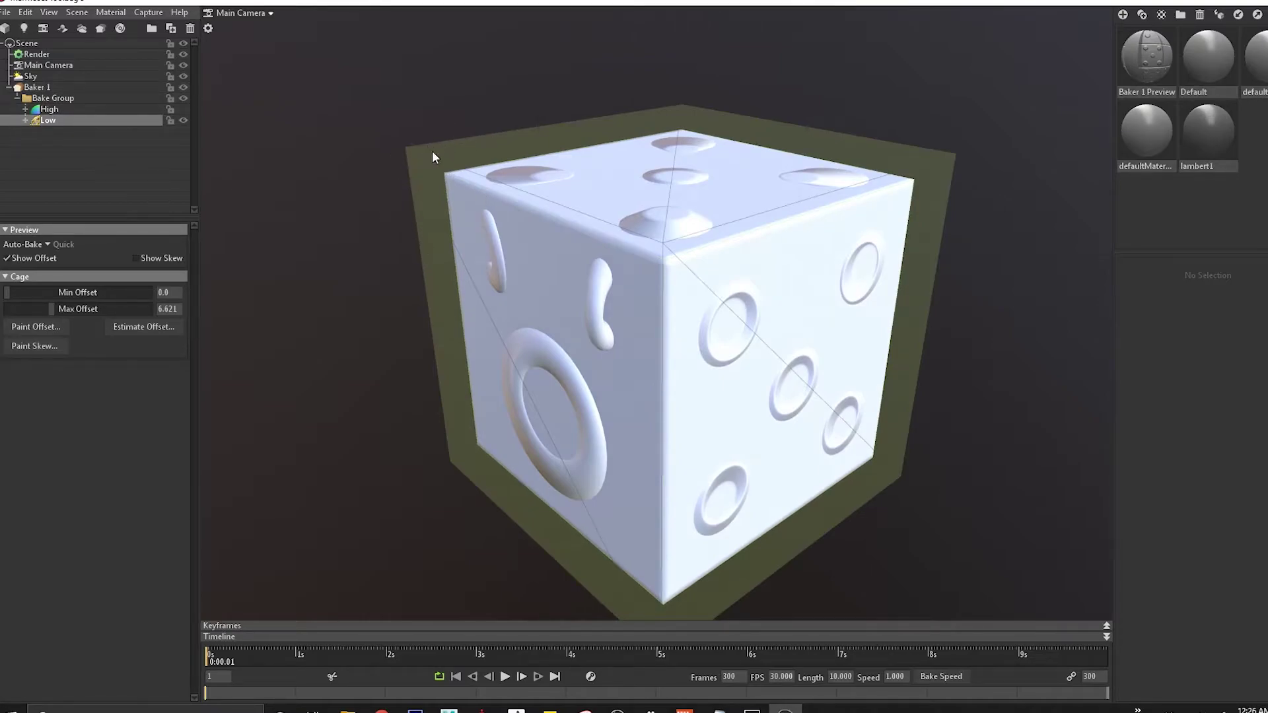
pyautogui.moveTo(417, 210); pyautogui.dragTo(462, 176)
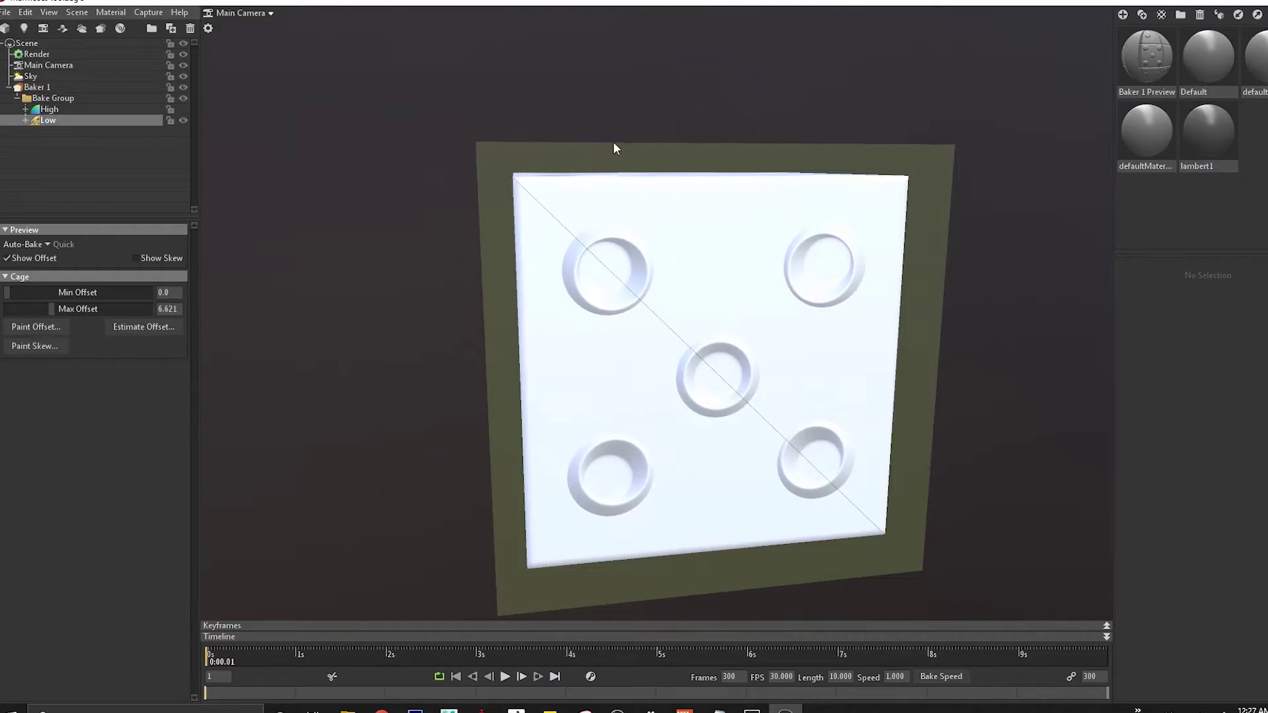
pyautogui.moveTo(671, 159); pyautogui.dragTo(605, 244)
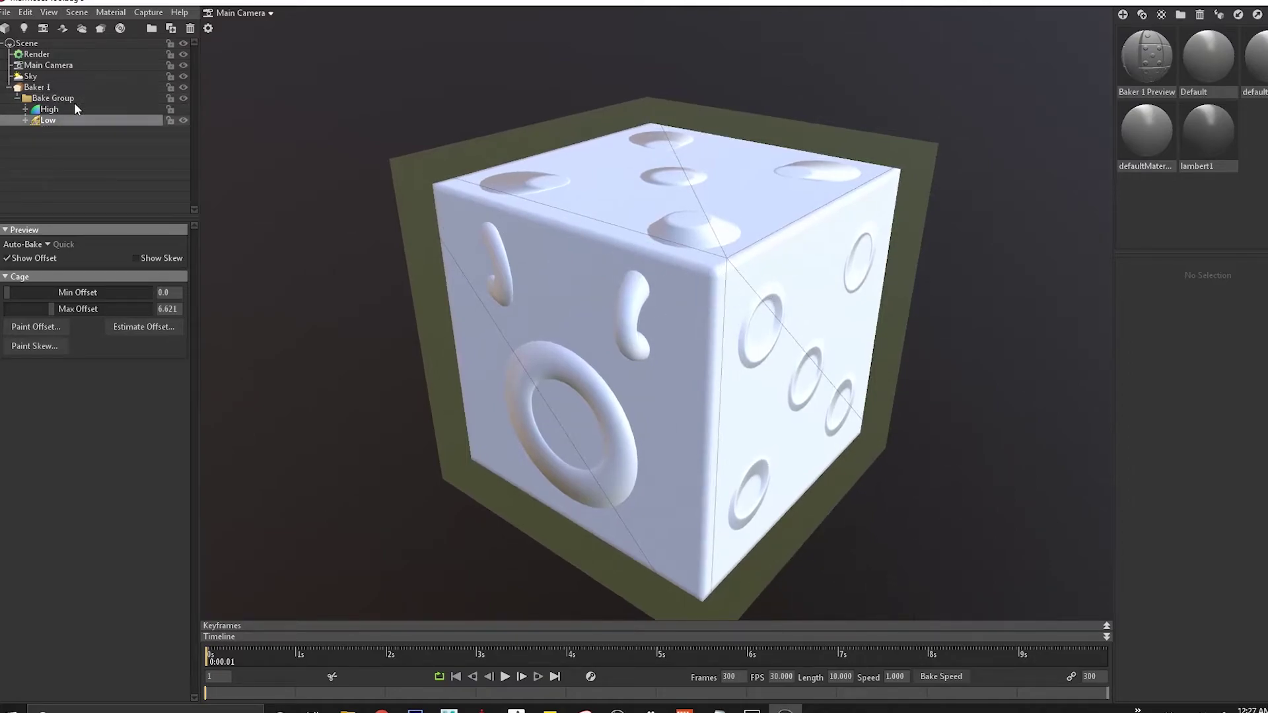
# Step: Open skew painting for the Low group and examine the skew directions across the cube's faces
pyautogui.click(53, 120)
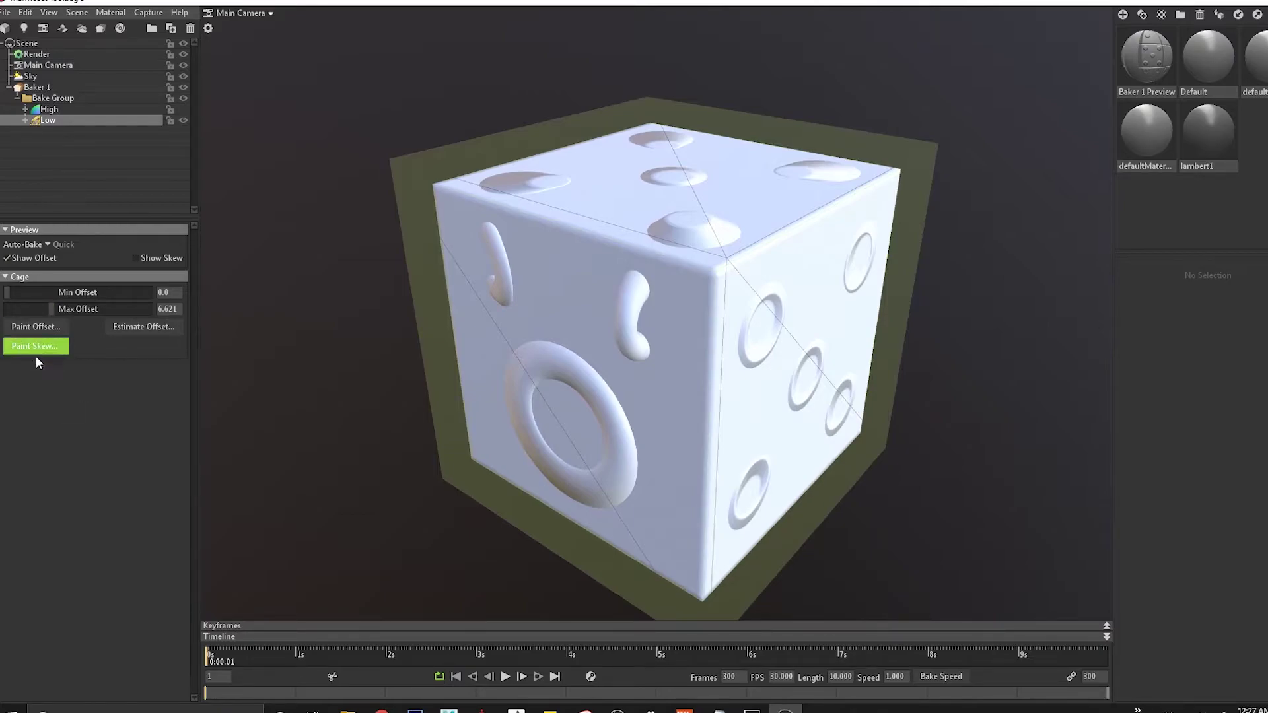
pyautogui.click(57, 348)
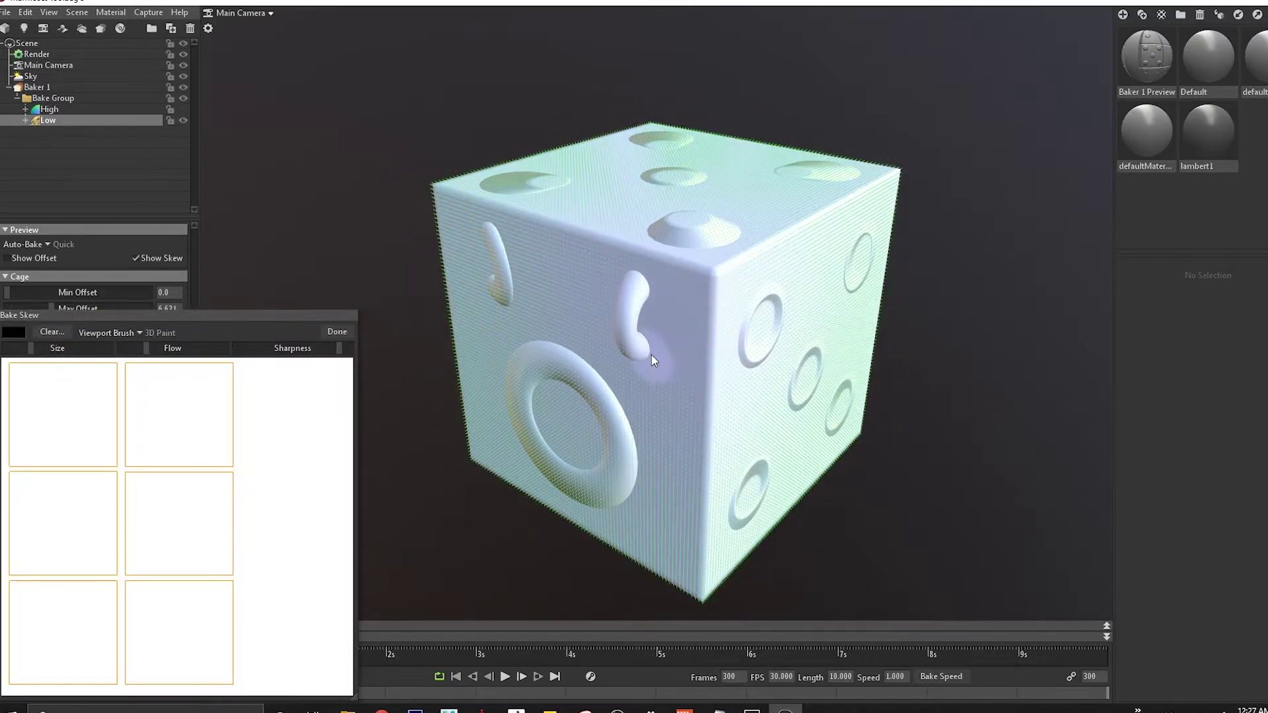
pyautogui.keyDown('alt'); pyautogui.moveTo(651, 355); pyautogui.dragTo(738, 315); pyautogui.keyUp('alt')
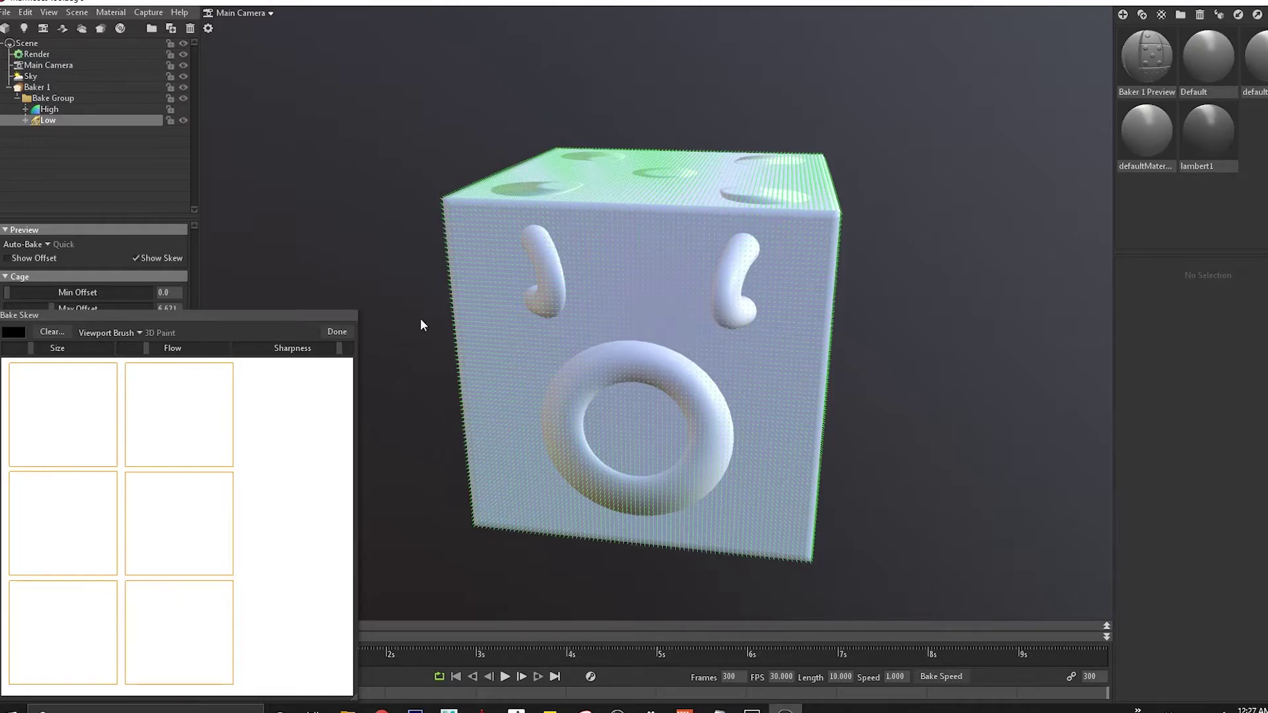
pyautogui.keyDown('alt'); pyautogui.moveTo(953, 311); pyautogui.dragTo(717, 244); pyautogui.keyUp('alt')
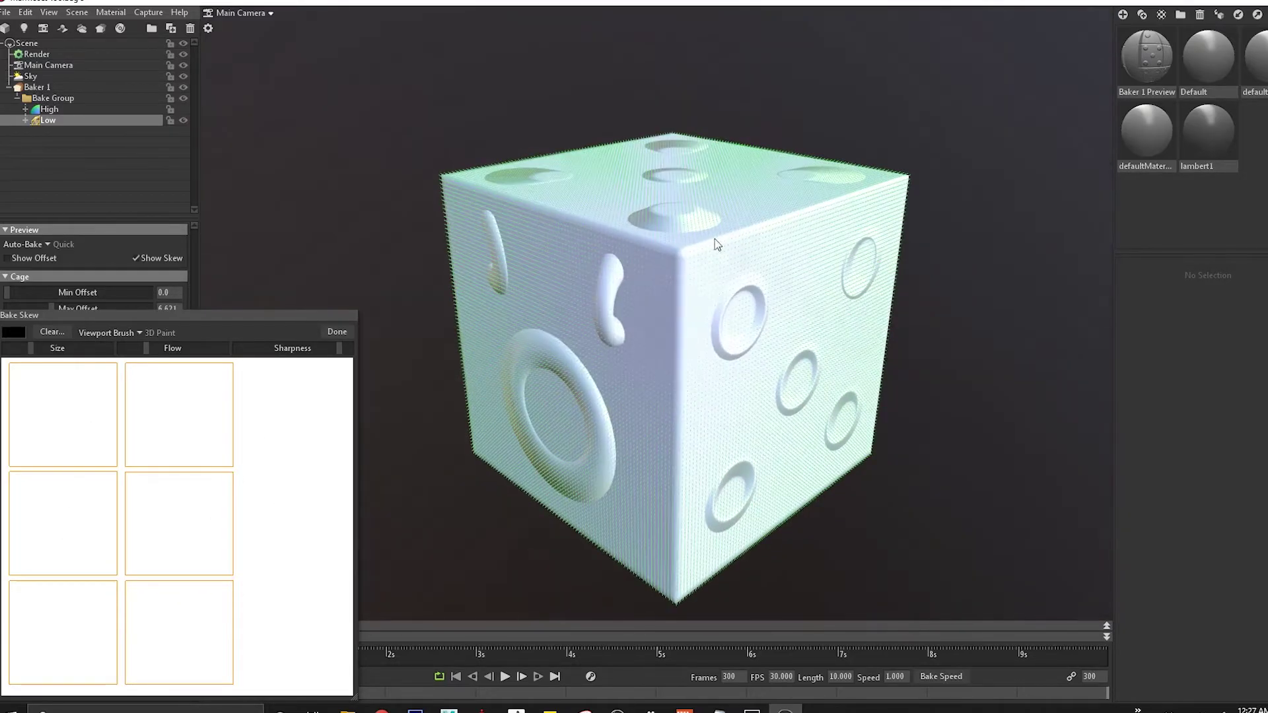
pyautogui.scroll(5, 727, 284)
pyautogui.scroll(-2, 676, 190)
pyautogui.scroll(1, 673, 188)
pyautogui.keyDown('alt'); pyautogui.moveTo(660, 174); pyautogui.dragTo(734, 238); pyautogui.keyUp('alt')
pyautogui.scroll(-3, 656, 386)
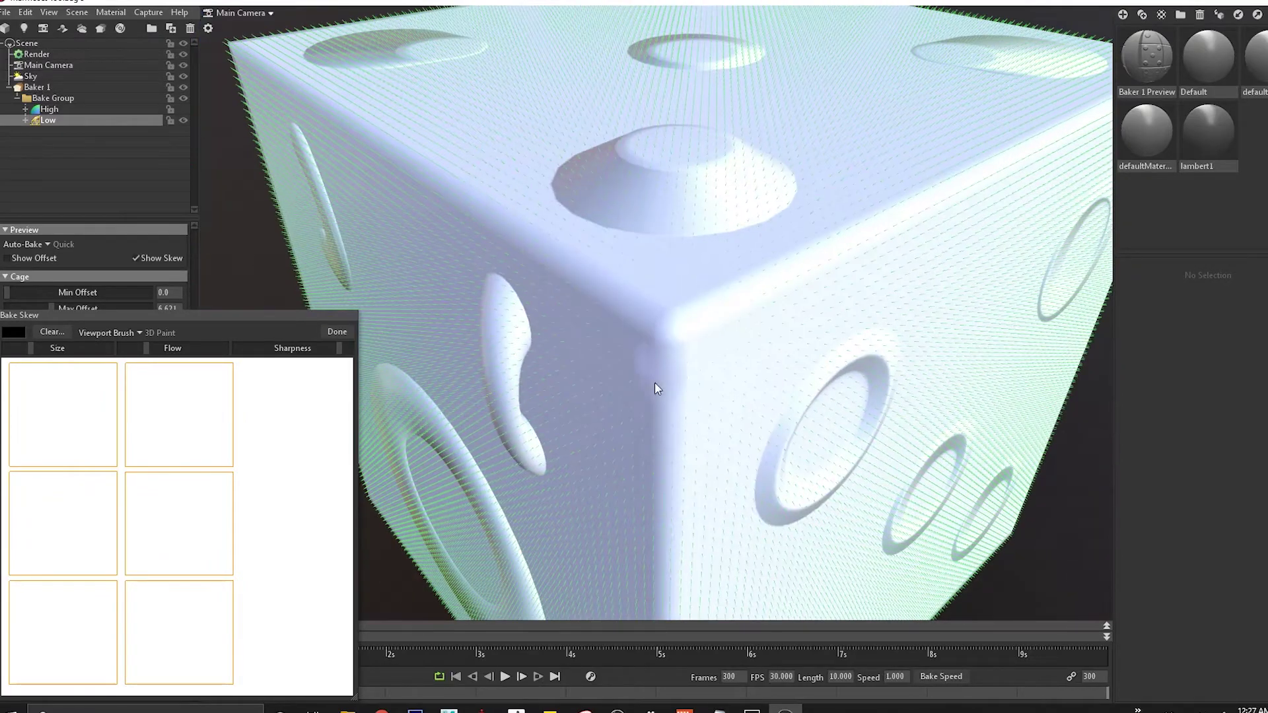
# Step: Examine the projection lines and distorted circles and slots close up on several faces of the cube
pyautogui.moveTo(655, 383)
pyautogui.keyDown('alt'); pyautogui.mouseDown()
pyautogui.moveTo(614, 315)
pyautogui.moveTo(546, 302)
pyautogui.moveTo(550, 344)
pyautogui.moveTo(608, 383)
pyautogui.moveTo(575, 337)
pyautogui.moveTo(601, 333)
pyautogui.mouseUp(); pyautogui.keyUp('alt')
pyautogui.click(592, 380)
pyautogui.scroll(-4, 539, 325)
pyautogui.scroll(5, 608, 370)
pyautogui.scroll(-2, 613, 383)
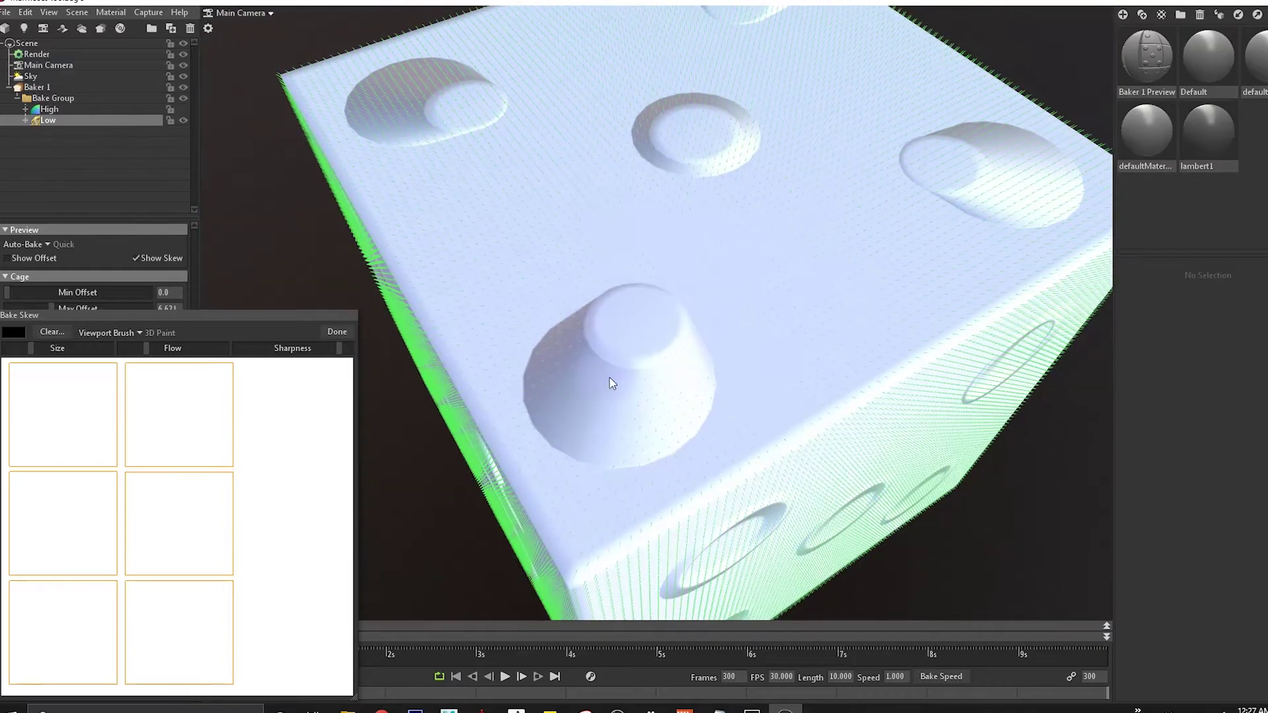
pyautogui.scroll(-3, 612, 383)
pyautogui.keyDown('alt'); pyautogui.moveTo(612, 383); pyautogui.dragTo(581, 255); pyautogui.keyUp('alt')
pyautogui.scroll(3, 593, 362)
pyautogui.scroll(3, 528, 178)
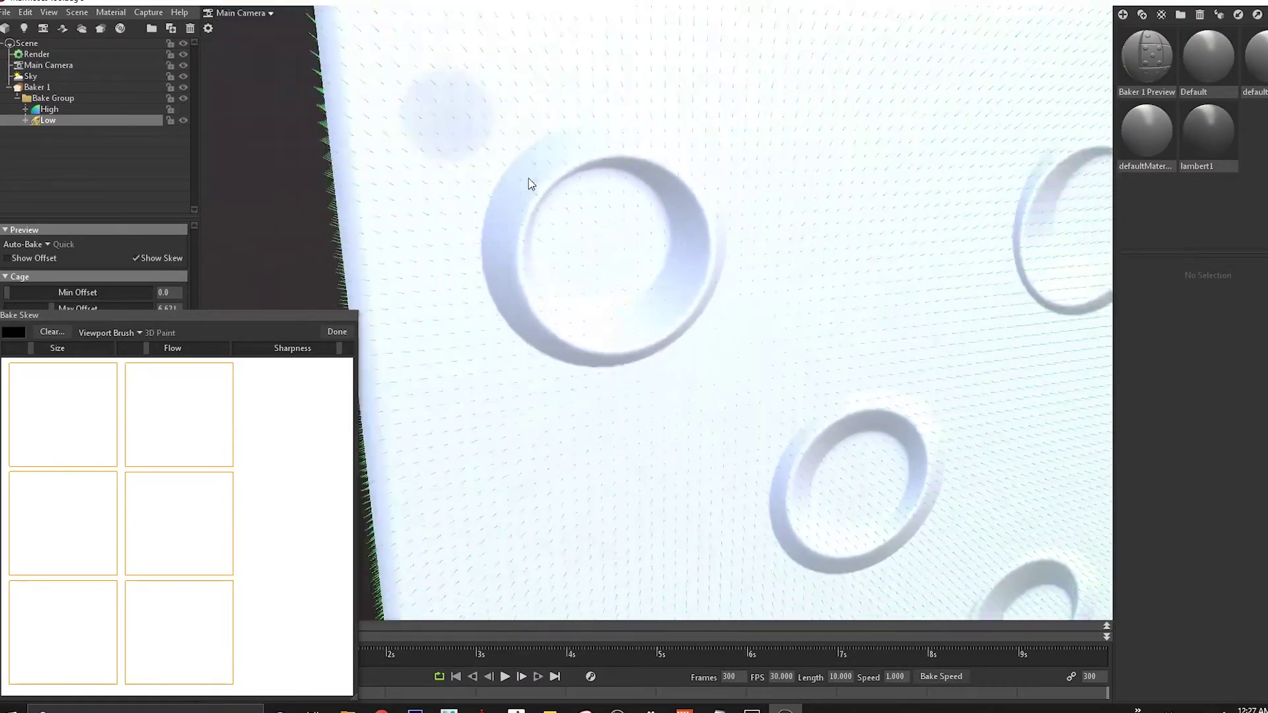
pyautogui.scroll(-3, 528, 178)
pyautogui.keyDown('alt'); pyautogui.moveTo(527, 164); pyautogui.dragTo(543, 192); pyautogui.keyUp('alt')
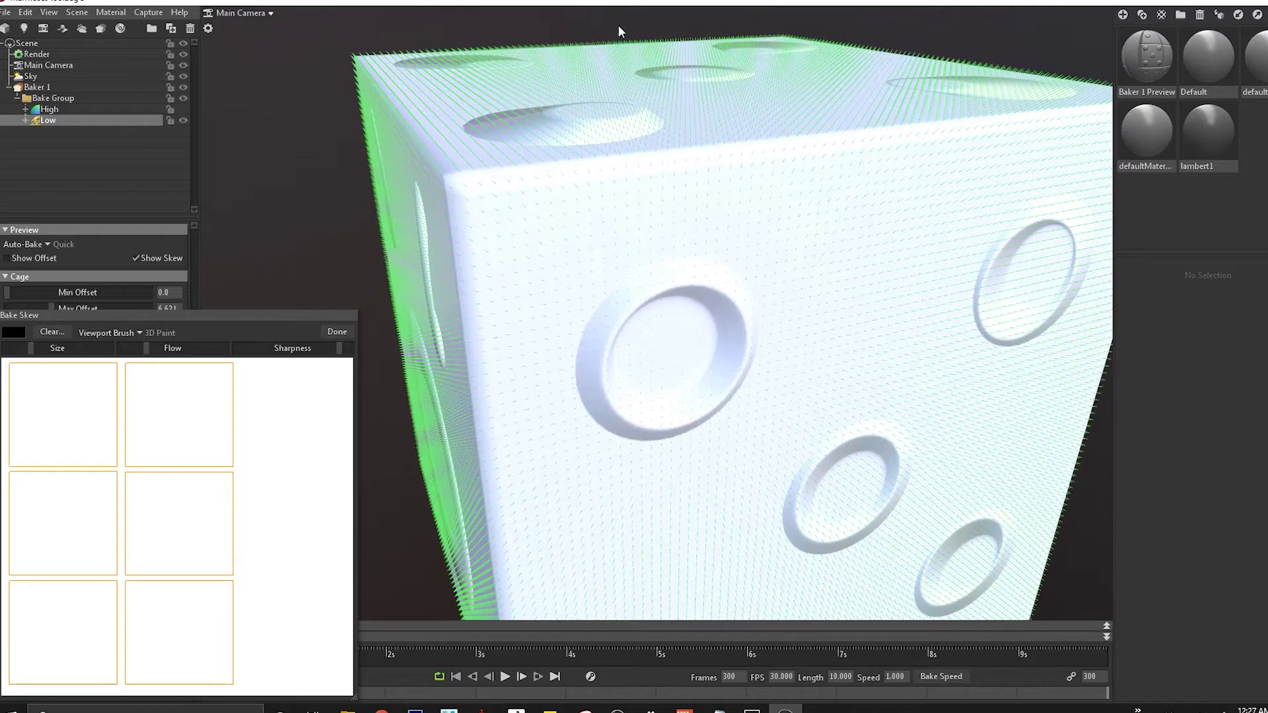
pyautogui.scroll(-5, 708, 274)
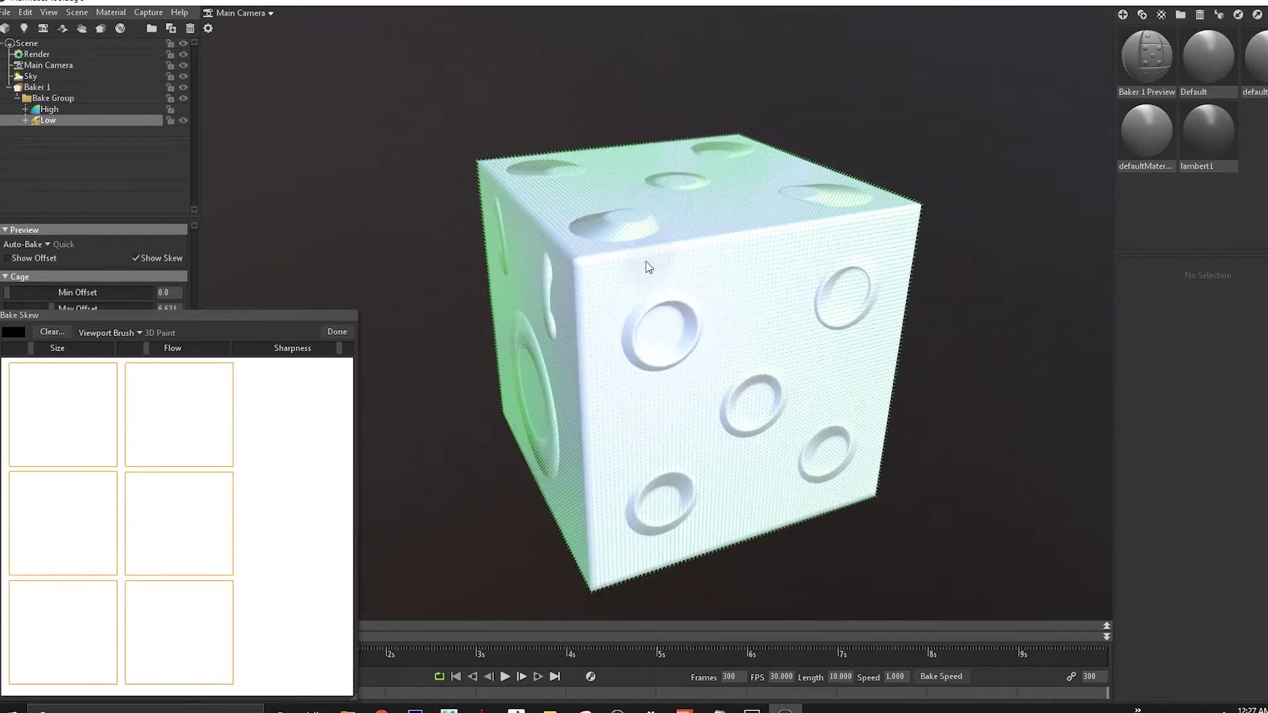
pyautogui.keyDown('alt'); pyautogui.moveTo(646, 262); pyautogui.dragTo(704, 251); pyautogui.keyUp('alt')
pyautogui.moveTo(634, 348); pyautogui.dragTo(693, 303)
pyautogui.scroll(3, 743, 274)
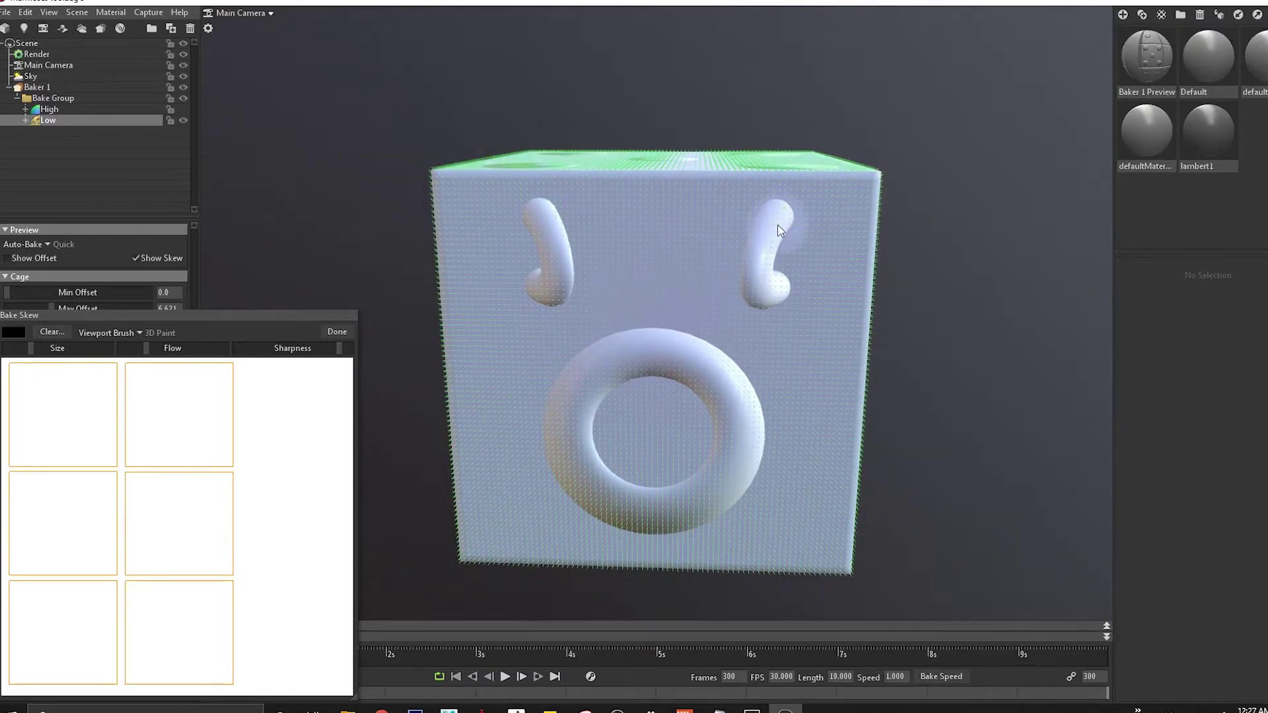
# Step: Paint black on the skew map over the right slot above the large ring to straighten its projection
pyautogui.moveTo(780, 229)
pyautogui.mouseDown()
pyautogui.moveTo(807, 210)
pyautogui.moveTo(780, 287)
pyautogui.moveTo(743, 291)
pyautogui.moveTo(765, 360)
pyautogui.moveTo(772, 251)
pyautogui.moveTo(721, 272)
pyautogui.mouseUp()
pyautogui.scroll(5, 786, 244)
pyautogui.moveTo(721, 272)
pyautogui.keyDown('alt'); pyautogui.mouseDown(button='right')
pyautogui.moveTo(746, 354)
pyautogui.moveTo(740, 345)
pyautogui.mouseUp(button='right'); pyautogui.keyUp('alt')
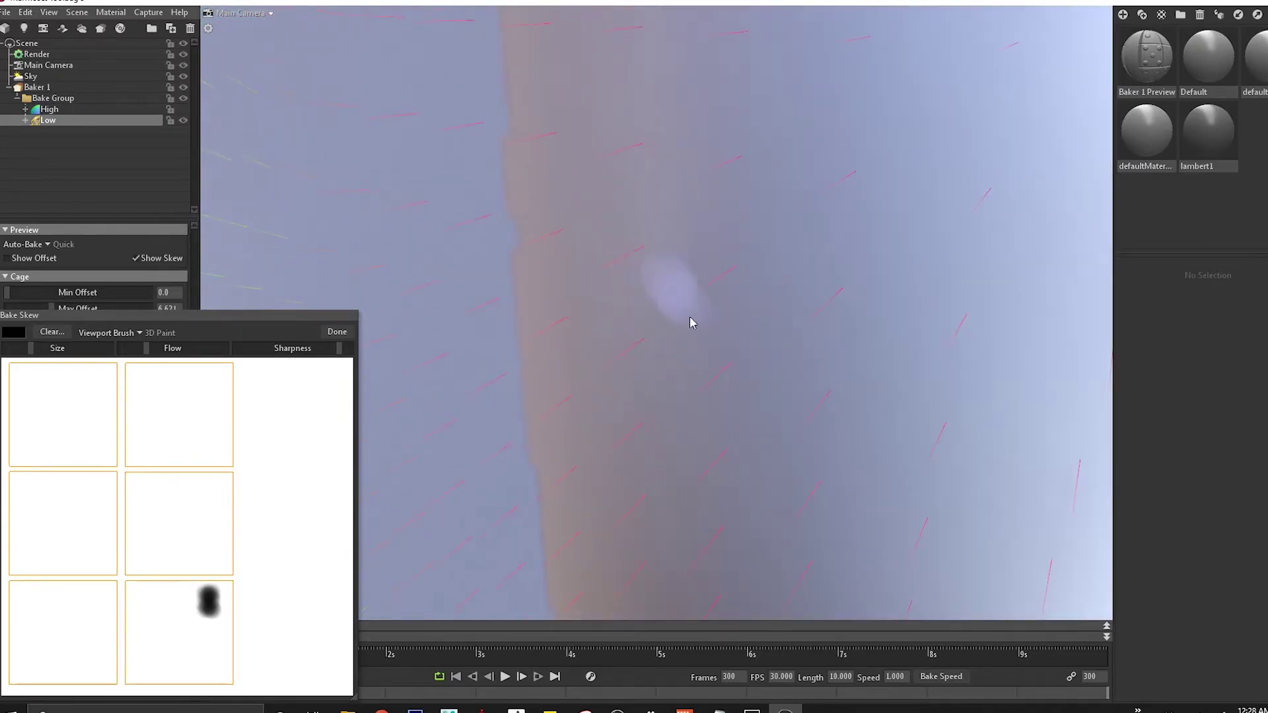
pyautogui.scroll(-5, 660, 293)
pyautogui.scroll(-5, 575, 317)
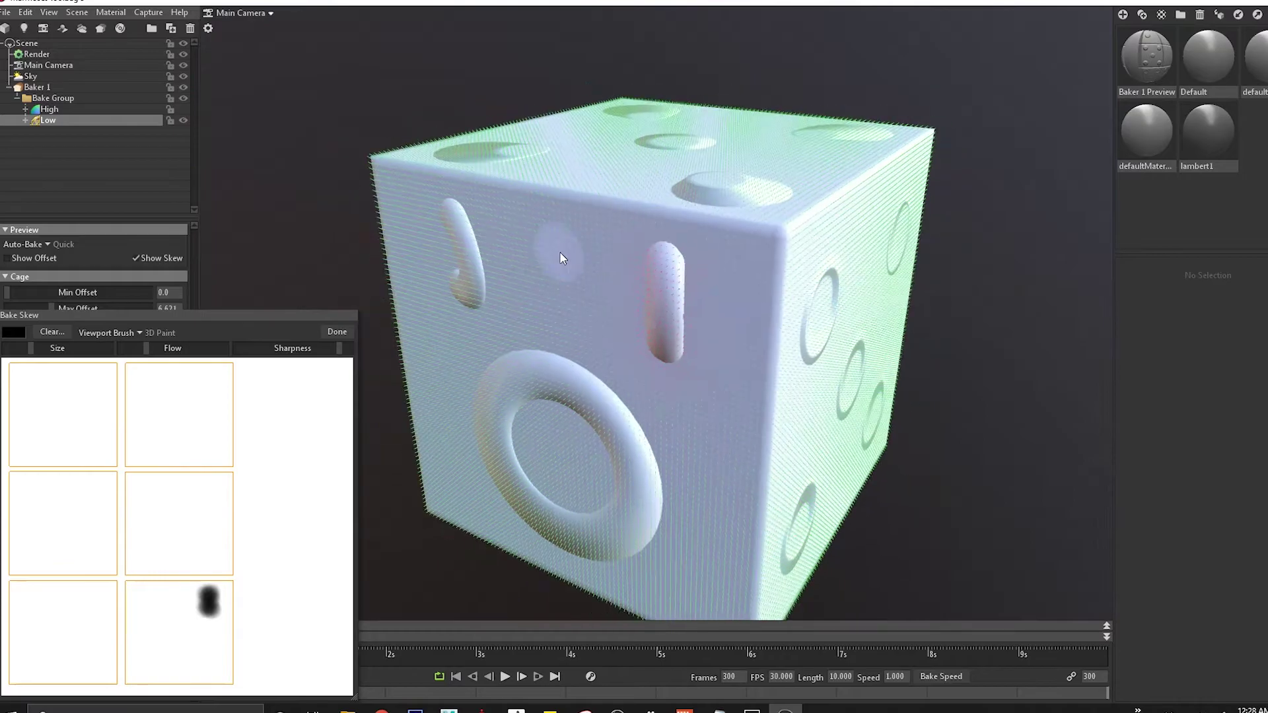
# Step: Paint skew correction over the left slot on the ring face of the cube
pyautogui.keyDown('alt'); pyautogui.moveTo(624, 322); pyautogui.dragTo(688, 292); pyautogui.keyUp('alt')
pyautogui.moveTo(503, 196); pyautogui.dragTo(528, 264)
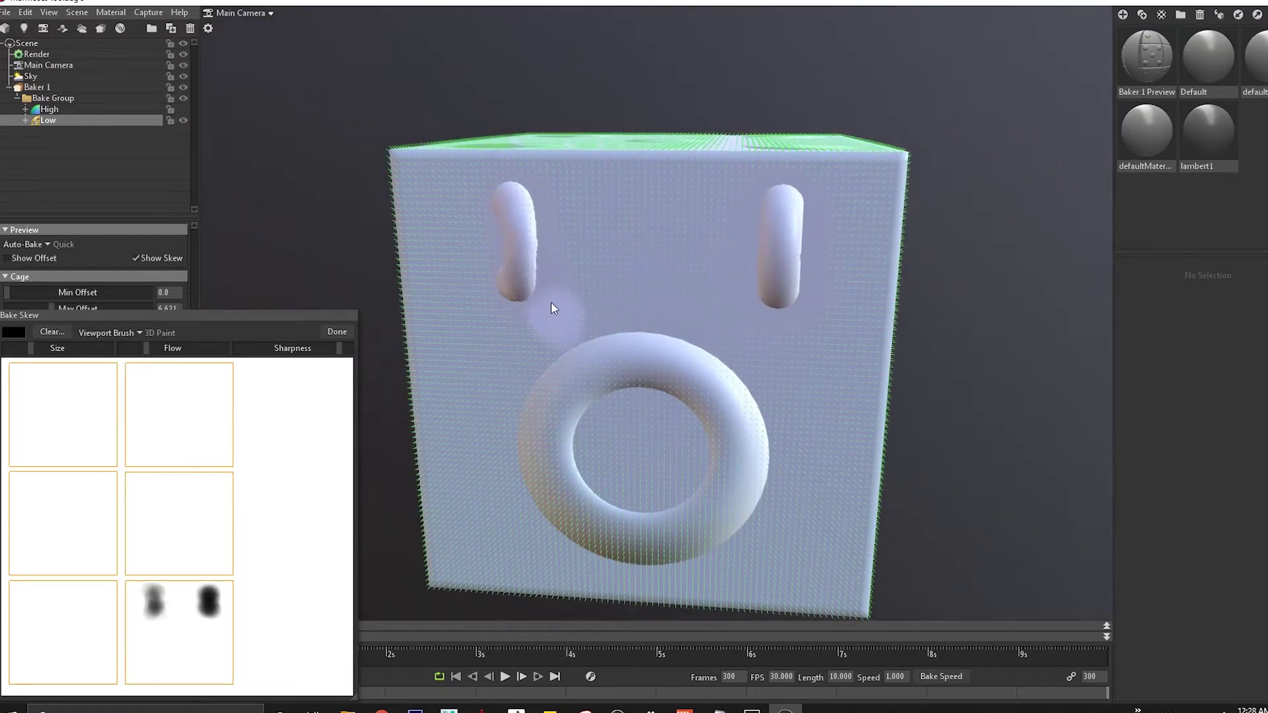
pyautogui.moveTo(554, 308)
pyautogui.mouseDown()
pyautogui.moveTo(517, 274)
pyautogui.moveTo(524, 224)
pyautogui.mouseUp()
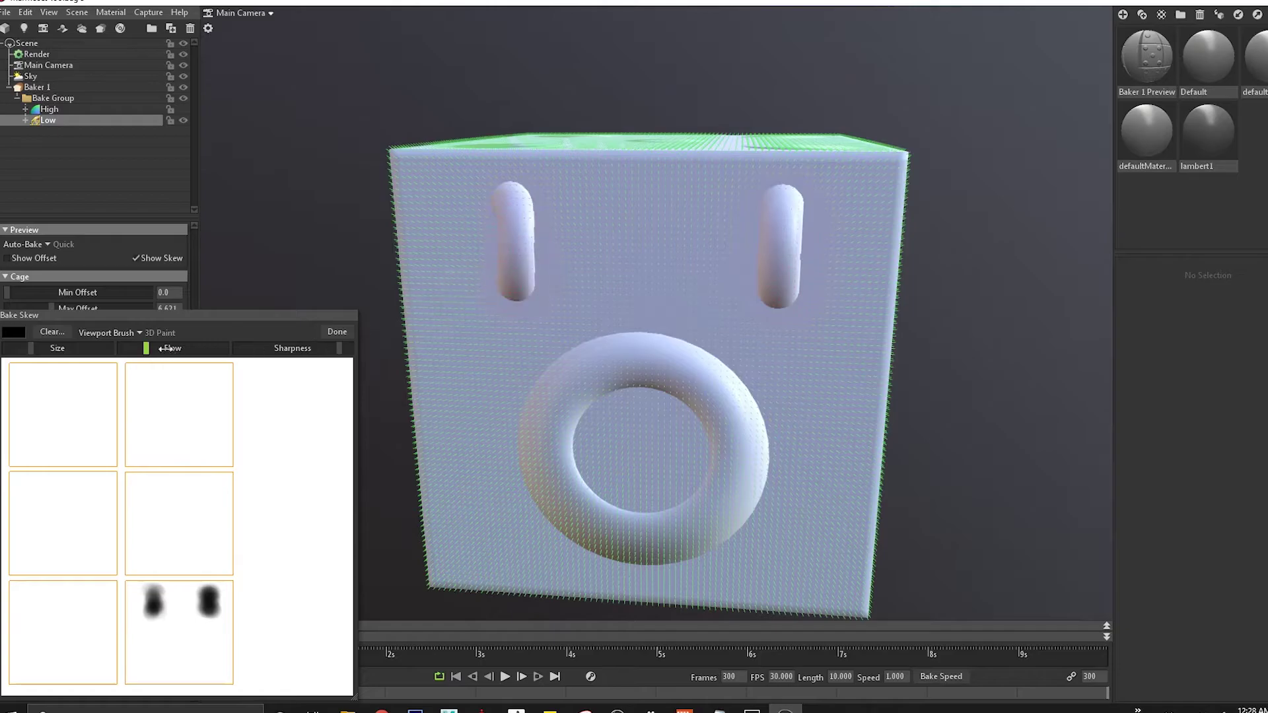
# Step: Increase the brush flow, finish painting the skew over the slots, and paint over the large ring
pyautogui.moveTo(167, 348); pyautogui.dragTo(210, 348)
pyautogui.moveTo(525, 238)
pyautogui.mouseDown()
pyautogui.moveTo(517, 202)
pyautogui.moveTo(513, 270)
pyautogui.moveTo(510, 219)
pyautogui.moveTo(518, 250)
pyautogui.mouseUp()
pyautogui.moveTo(771, 193)
pyautogui.mouseDown()
pyautogui.moveTo(778, 295)
pyautogui.moveTo(721, 326)
pyautogui.mouseUp()
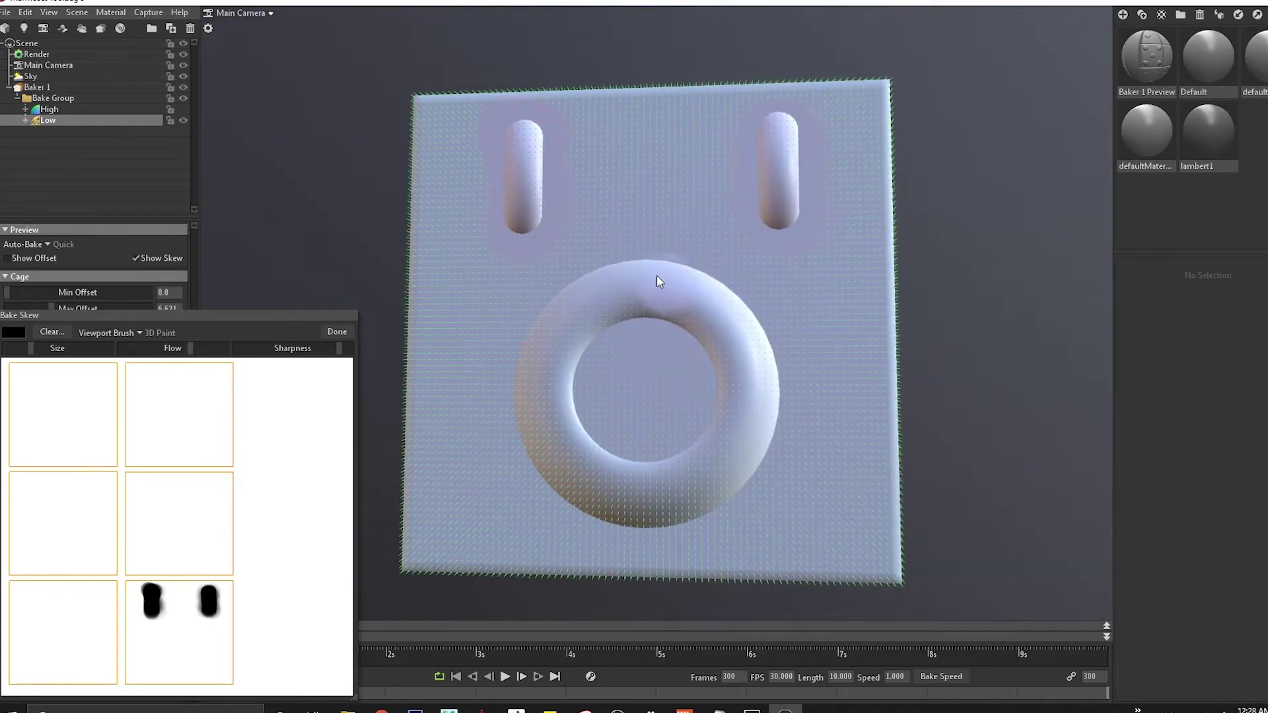
pyautogui.moveTo(658, 282)
pyautogui.mouseDown()
pyautogui.moveTo(688, 306)
pyautogui.moveTo(714, 359)
pyautogui.moveTo(628, 294)
pyautogui.moveTo(580, 312)
pyautogui.moveTo(518, 388)
pyautogui.moveTo(549, 462)
pyautogui.moveTo(702, 504)
pyautogui.moveTo(673, 512)
pyautogui.moveTo(694, 462)
pyautogui.moveTo(752, 439)
pyautogui.moveTo(761, 354)
pyautogui.moveTo(549, 384)
pyautogui.moveTo(738, 329)
pyautogui.moveTo(729, 484)
pyautogui.moveTo(539, 452)
pyautogui.moveTo(706, 417)
pyautogui.moveTo(596, 455)
pyautogui.moveTo(713, 367)
pyautogui.mouseUp()
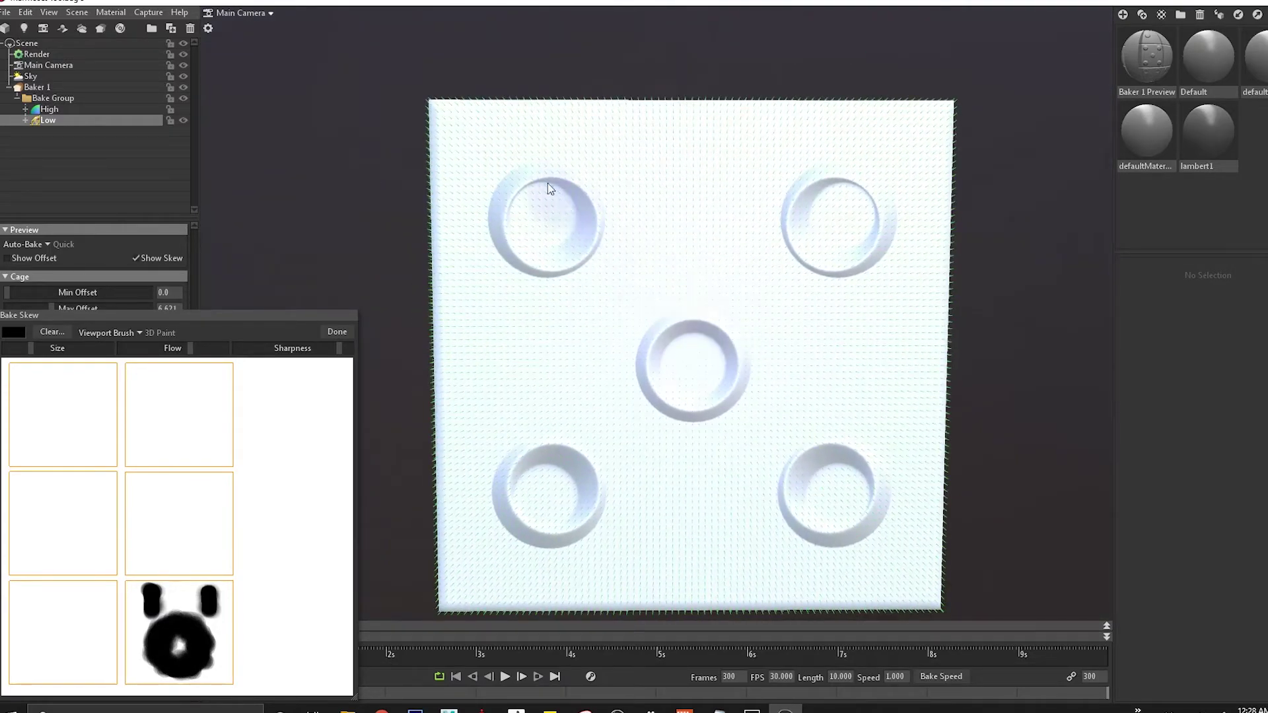
# Step: Paint skew correction over the upper-left circle of the adjacent five-circle side face and enlarge the brush
pyautogui.moveTo(550, 188)
pyautogui.mouseDown()
pyautogui.moveTo(598, 203)
pyautogui.moveTo(597, 271)
pyautogui.mouseUp()
pyautogui.moveTo(505, 165)
pyautogui.mouseDown()
pyautogui.moveTo(520, 149)
pyautogui.moveTo(501, 244)
pyautogui.moveTo(478, 187)
pyautogui.moveTo(509, 152)
pyautogui.moveTo(515, 261)
pyautogui.mouseUp()
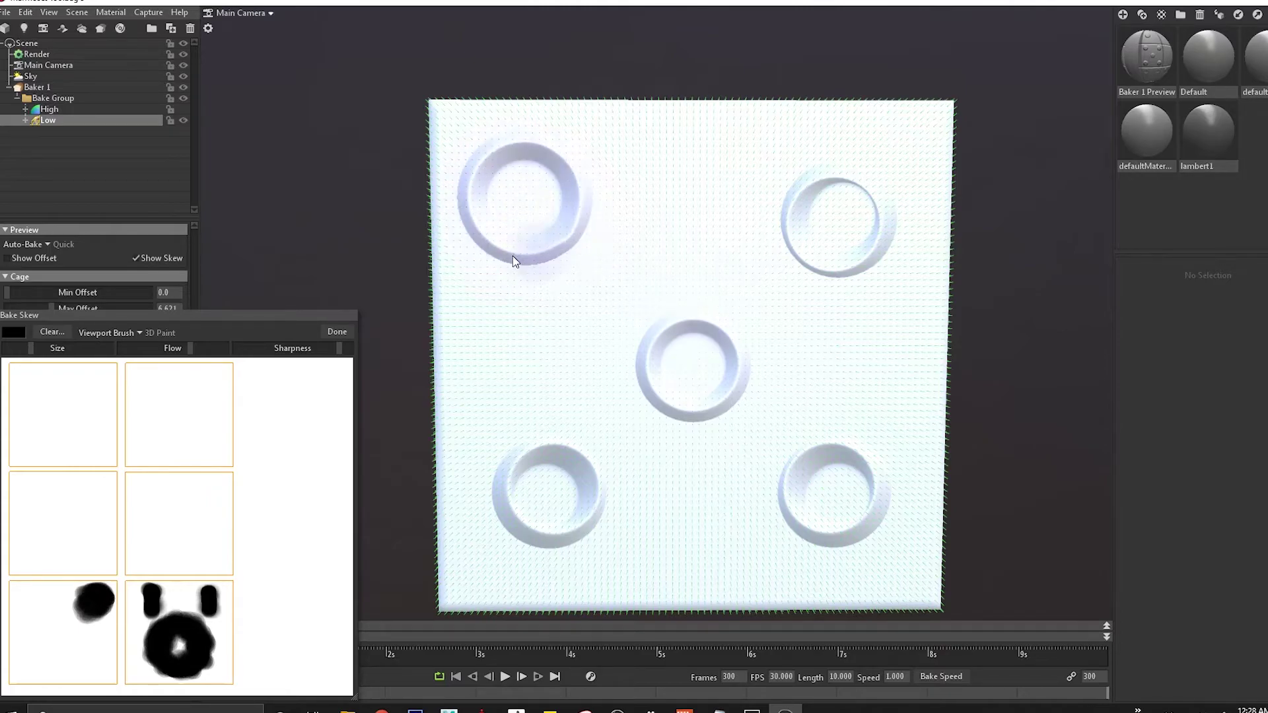
pyautogui.keyDown('alt'); pyautogui.moveTo(854, 285); pyautogui.dragTo(825, 280); pyautogui.keyUp('alt')
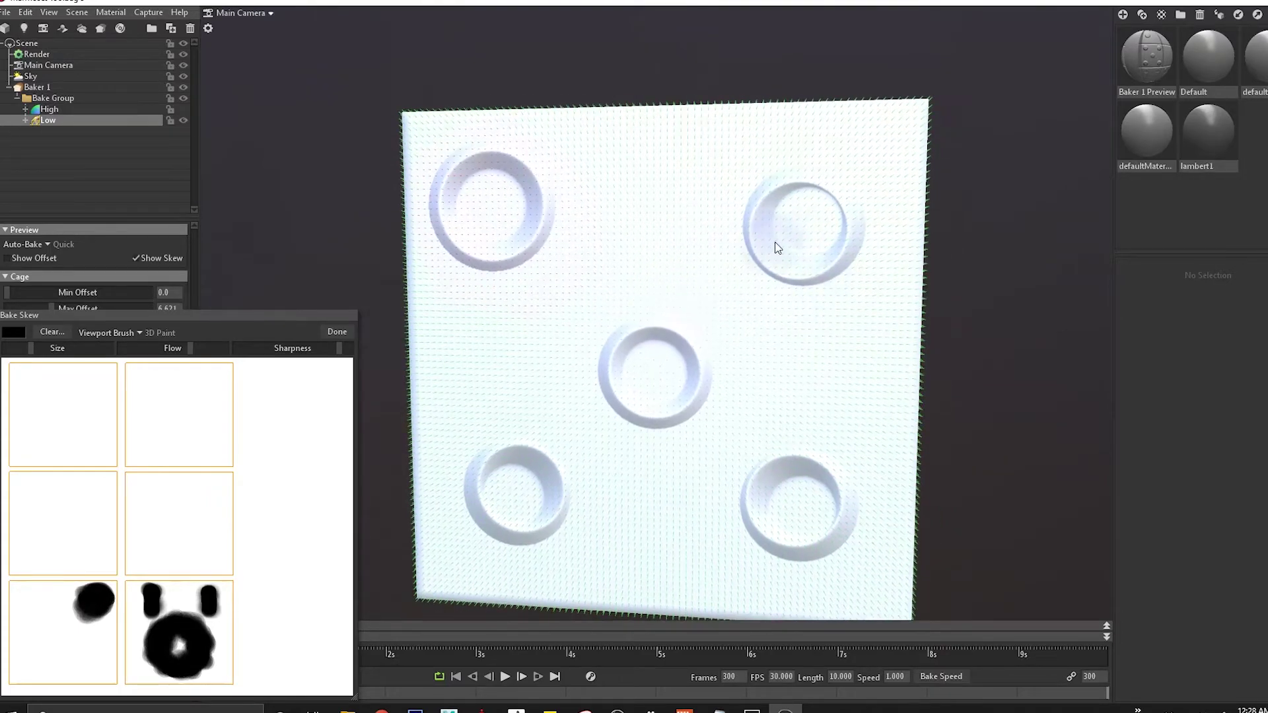
pyautogui.moveTo(774, 242)
pyautogui.keyDown('alt'); pyautogui.mouseDown()
pyautogui.moveTo(797, 271)
pyautogui.moveTo(864, 273)
pyautogui.mouseUp(); pyautogui.keyUp('alt')
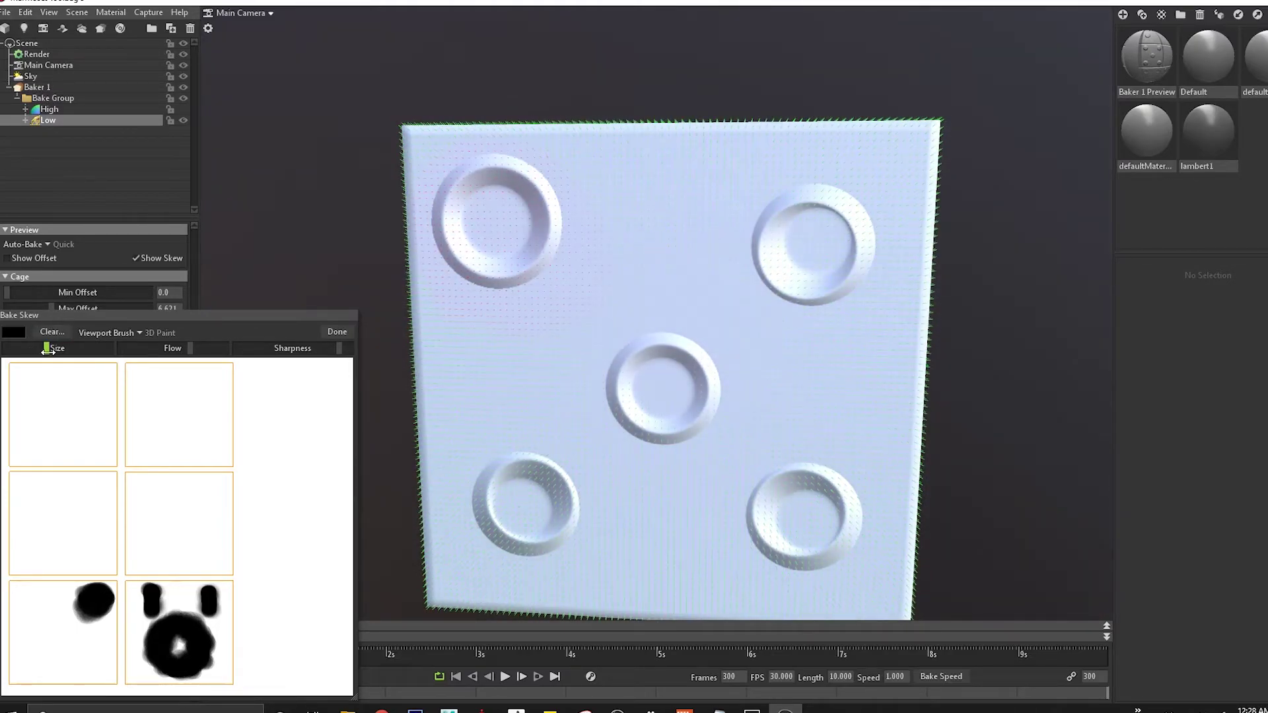
# Step: Paint skew correction over the remaining four circles of the five-circle side face with the larger brush
pyautogui.moveTo(773, 220)
pyautogui.mouseDown()
pyautogui.moveTo(821, 269)
pyautogui.moveTo(810, 234)
pyautogui.moveTo(860, 218)
pyautogui.moveTo(844, 240)
pyautogui.moveTo(857, 215)
pyautogui.moveTo(849, 228)
pyautogui.mouseUp()
pyautogui.moveTo(668, 367)
pyautogui.mouseDown()
pyautogui.moveTo(706, 375)
pyautogui.moveTo(685, 424)
pyautogui.moveTo(668, 415)
pyautogui.moveTo(755, 346)
pyautogui.mouseUp()
pyautogui.moveTo(603, 439)
pyautogui.mouseDown()
pyautogui.moveTo(581, 510)
pyautogui.moveTo(536, 489)
pyautogui.moveTo(530, 525)
pyautogui.moveTo(606, 518)
pyautogui.mouseUp()
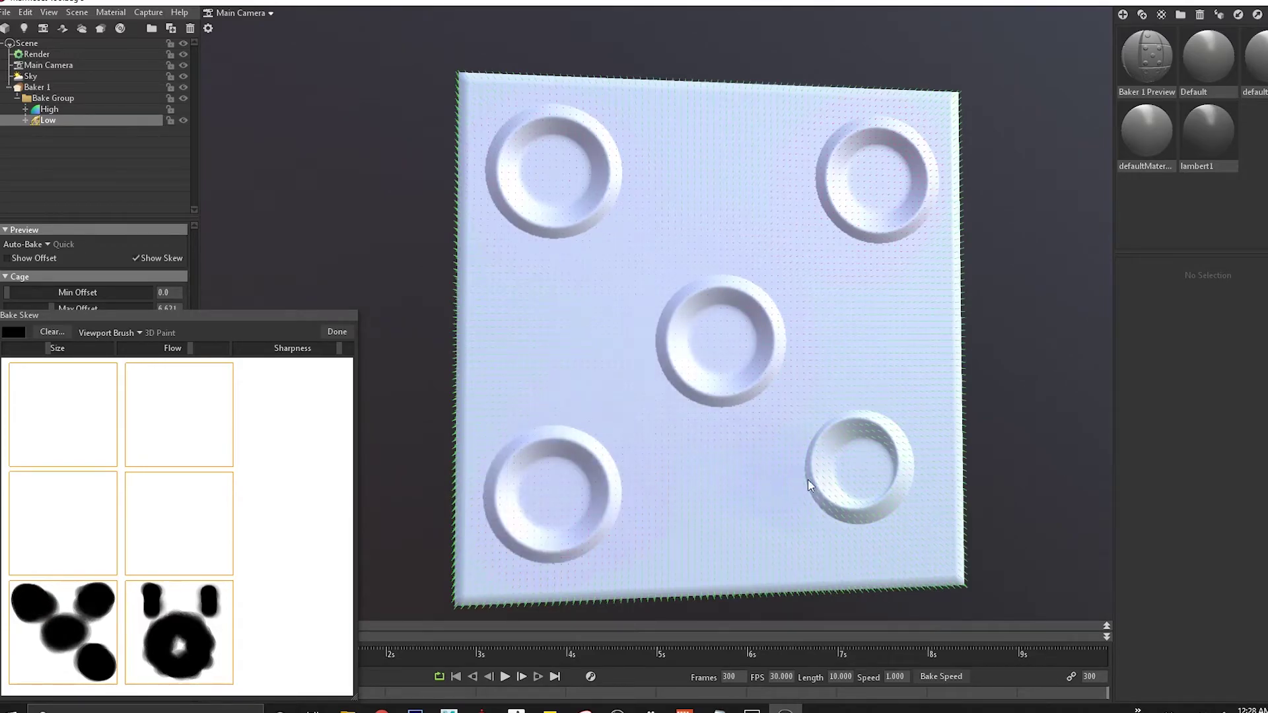
pyautogui.moveTo(813, 490)
pyautogui.mouseDown()
pyautogui.moveTo(827, 518)
pyautogui.moveTo(874, 477)
pyautogui.moveTo(866, 492)
pyautogui.mouseUp()
pyautogui.moveTo(875, 481)
pyautogui.keyDown('alt'); pyautogui.mouseDown()
pyautogui.moveTo(803, 462)
pyautogui.moveTo(839, 446)
pyautogui.moveTo(850, 488)
pyautogui.moveTo(830, 489)
pyautogui.moveTo(822, 424)
pyautogui.moveTo(853, 473)
pyautogui.mouseUp(); pyautogui.keyUp('alt')
pyautogui.keyDown('alt'); pyautogui.moveTo(764, 396); pyautogui.dragTo(733, 415); pyautogui.keyUp('alt')
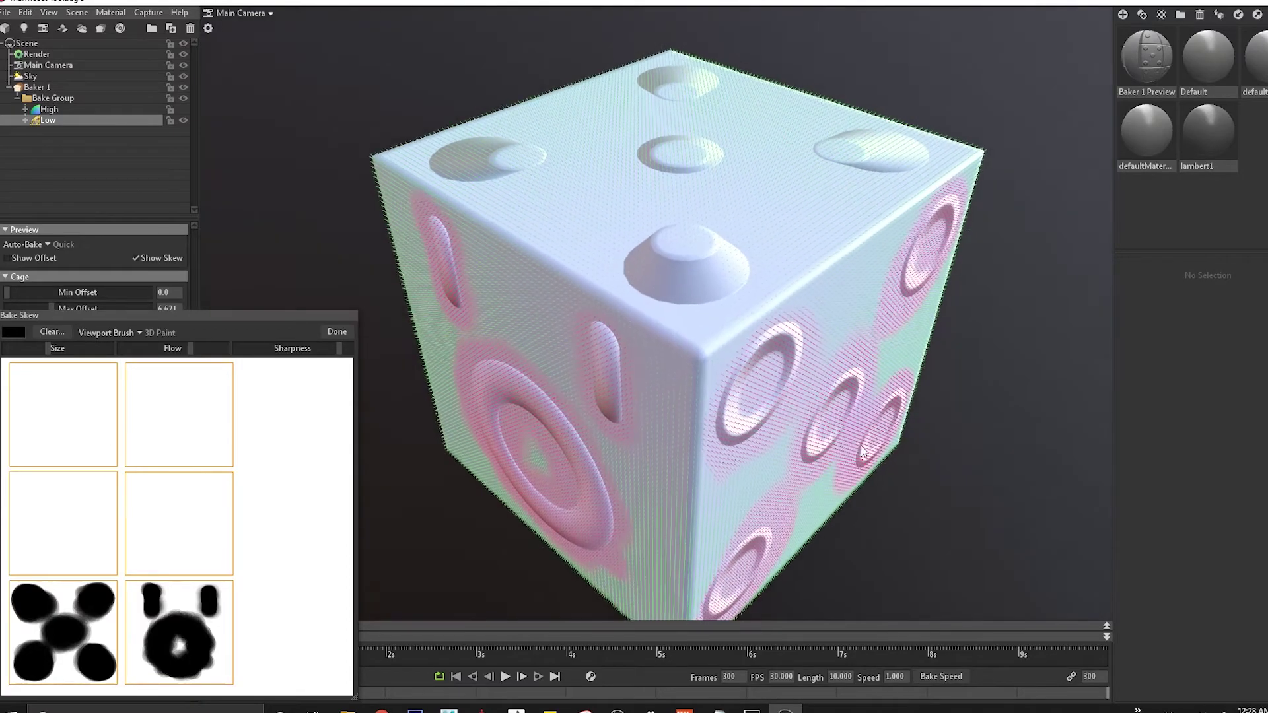
# Step: Paint skew correction over the two front circles and the centre circle of the cube's top face
pyautogui.keyDown('alt'); pyautogui.moveTo(856, 460); pyautogui.dragTo(819, 420); pyautogui.keyUp('alt')
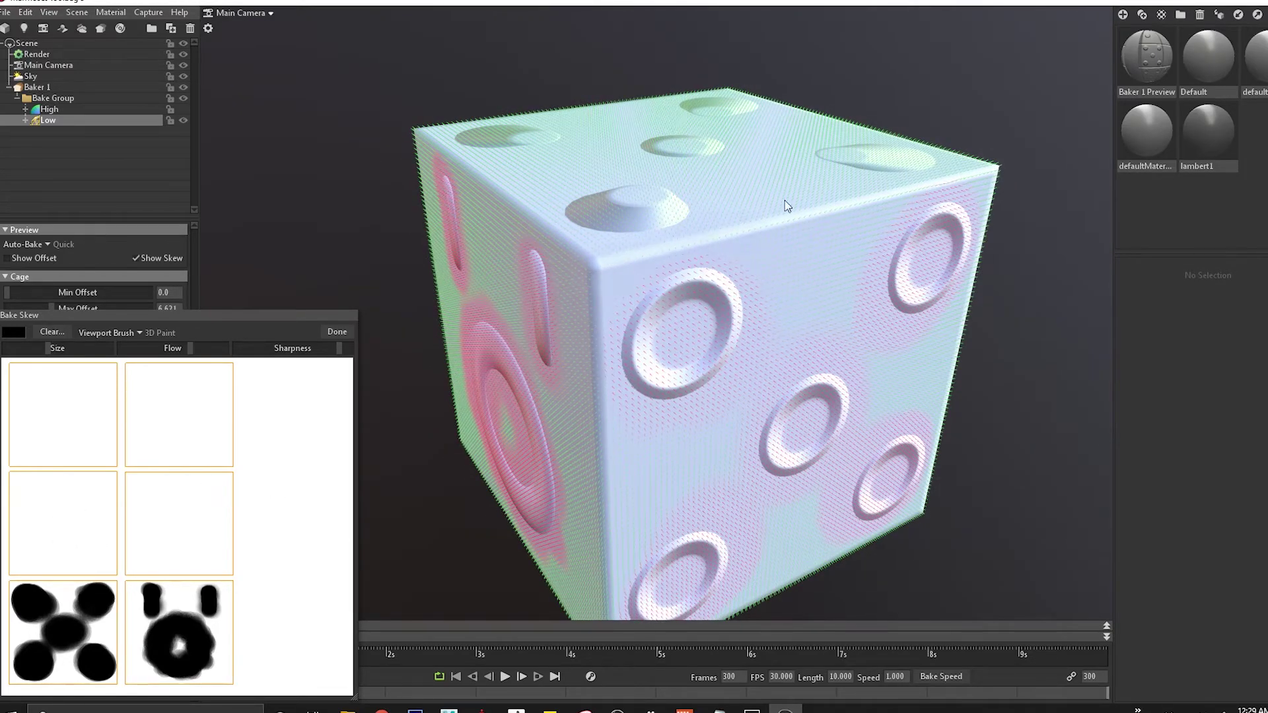
pyautogui.keyDown('alt'); pyautogui.moveTo(784, 200); pyautogui.dragTo(819, 252); pyautogui.keyUp('alt')
pyautogui.moveTo(687, 360)
pyautogui.mouseDown()
pyautogui.moveTo(677, 355)
pyautogui.moveTo(685, 388)
pyautogui.moveTo(716, 395)
pyautogui.moveTo(684, 323)
pyautogui.moveTo(733, 277)
pyautogui.moveTo(496, 295)
pyautogui.moveTo(461, 267)
pyautogui.moveTo(470, 284)
pyautogui.moveTo(544, 290)
pyautogui.mouseUp()
pyautogui.click(505, 264)
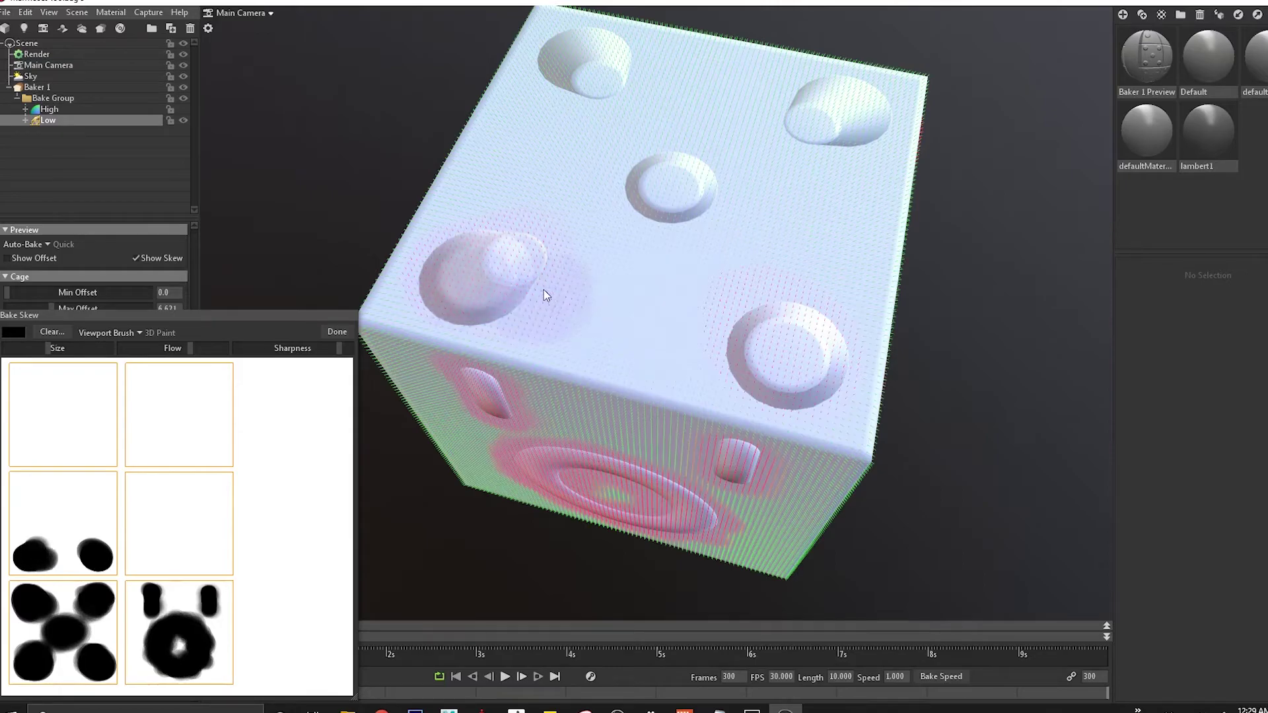
pyautogui.click(680, 213)
# Step: Paint skew correction over the two remaining corner circles of the cube's top face
pyautogui.moveTo(682, 218)
pyautogui.mouseDown()
pyautogui.moveTo(730, 249)
pyautogui.moveTo(640, 305)
pyautogui.moveTo(794, 418)
pyautogui.mouseUp()
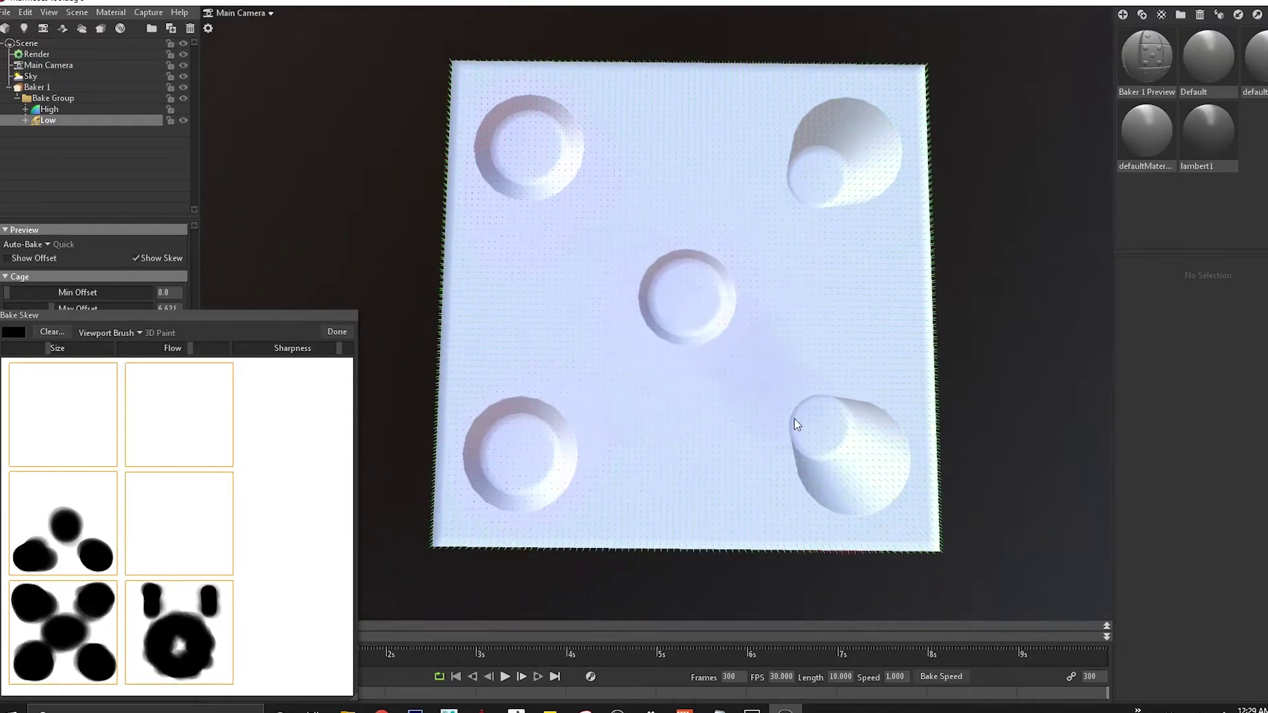
pyautogui.moveTo(819, 372)
pyautogui.keyDown('alt'); pyautogui.mouseDown()
pyautogui.moveTo(657, 288)
pyautogui.moveTo(682, 389)
pyautogui.moveTo(638, 360)
pyautogui.moveTo(604, 372)
pyautogui.moveTo(657, 396)
pyautogui.moveTo(668, 386)
pyautogui.mouseUp(); pyautogui.keyUp('alt')
pyautogui.moveTo(886, 286)
pyautogui.keyDown('alt'); pyautogui.mouseDown()
pyautogui.moveTo(720, 320)
pyautogui.moveTo(611, 374)
pyautogui.moveTo(597, 417)
pyautogui.moveTo(614, 442)
pyautogui.moveTo(654, 449)
pyautogui.mouseUp(); pyautogui.keyUp('alt')
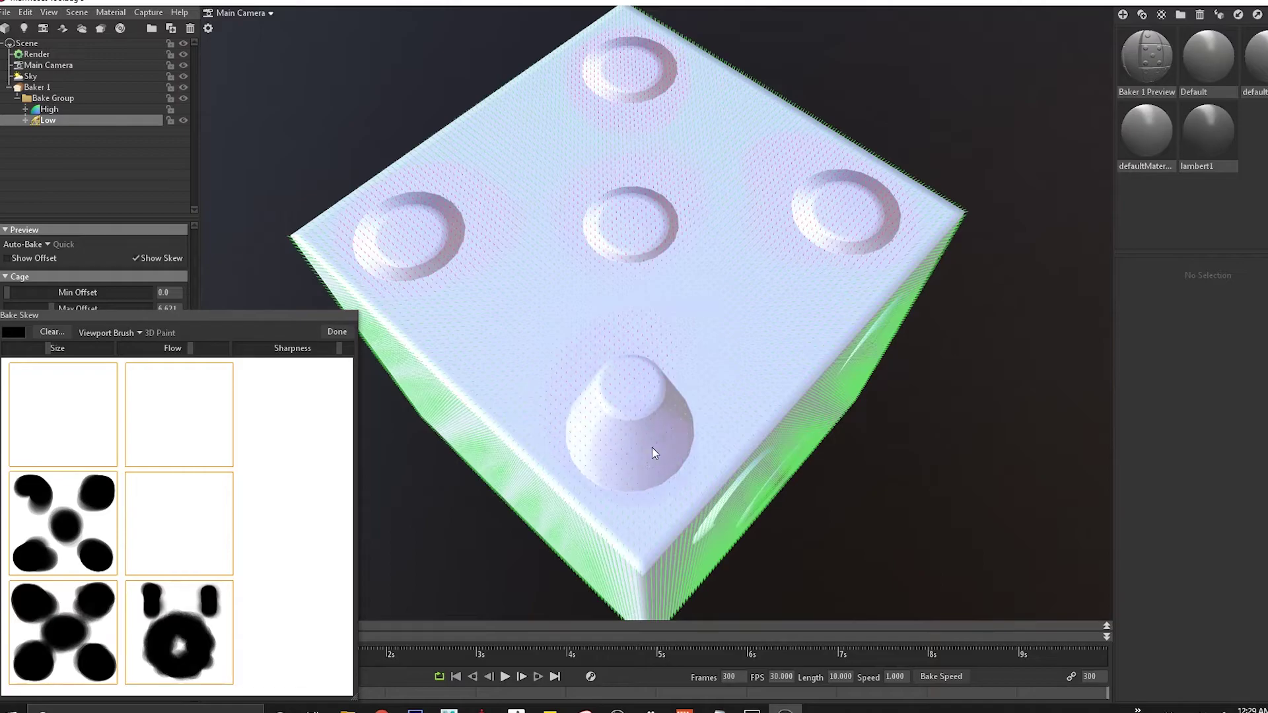
pyautogui.moveTo(682, 395)
pyautogui.keyDown('alt'); pyautogui.mouseDown()
pyautogui.moveTo(694, 357)
pyautogui.moveTo(651, 317)
pyautogui.moveTo(495, 269)
pyautogui.moveTo(526, 309)
pyautogui.moveTo(600, 354)
pyautogui.mouseUp(); pyautogui.keyUp('alt')
# Step: Paint skew correction over the three circles of the three-circle side face and finish the skew painting
pyautogui.moveTo(799, 350)
pyautogui.keyDown('alt'); pyautogui.mouseDown()
pyautogui.moveTo(744, 348)
pyautogui.moveTo(663, 260)
pyautogui.moveTo(703, 295)
pyautogui.moveTo(684, 313)
pyautogui.mouseUp(); pyautogui.keyUp('alt')
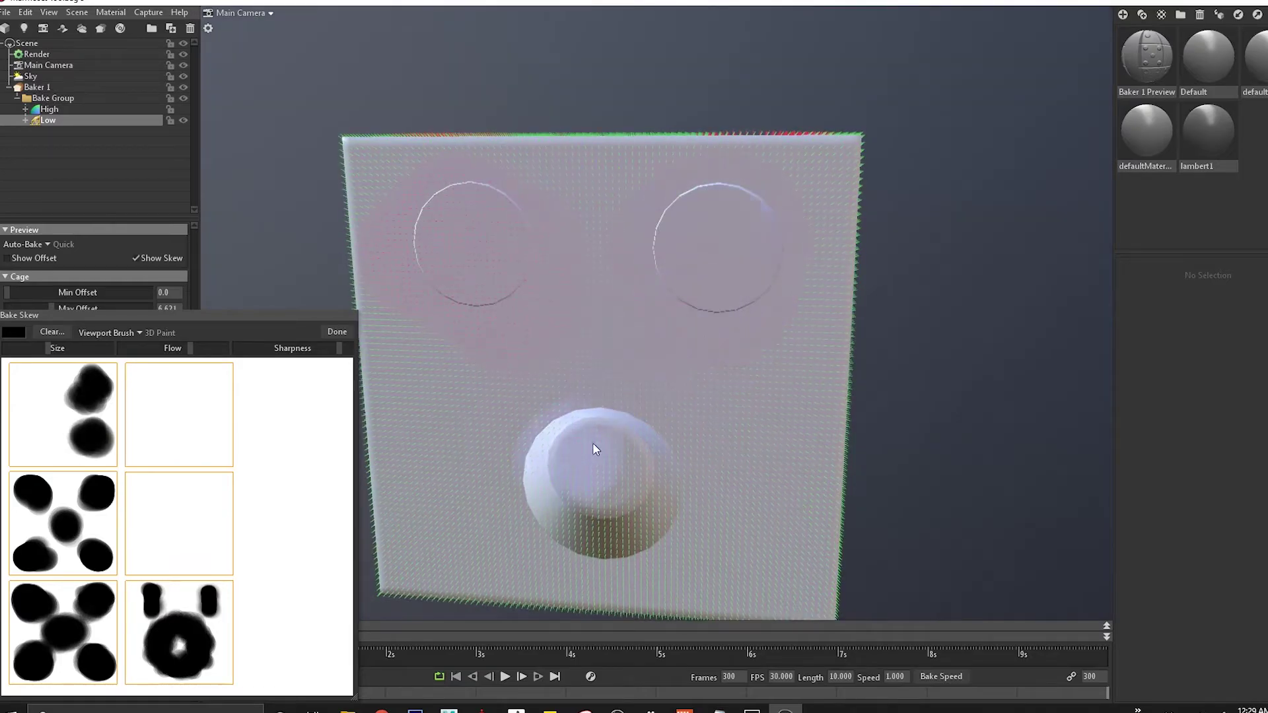
pyautogui.moveTo(592, 442)
pyautogui.keyDown('alt'); pyautogui.mouseDown()
pyautogui.moveTo(579, 375)
pyautogui.moveTo(586, 460)
pyautogui.moveTo(561, 419)
pyautogui.moveTo(628, 425)
pyautogui.mouseUp(); pyautogui.keyUp('alt')
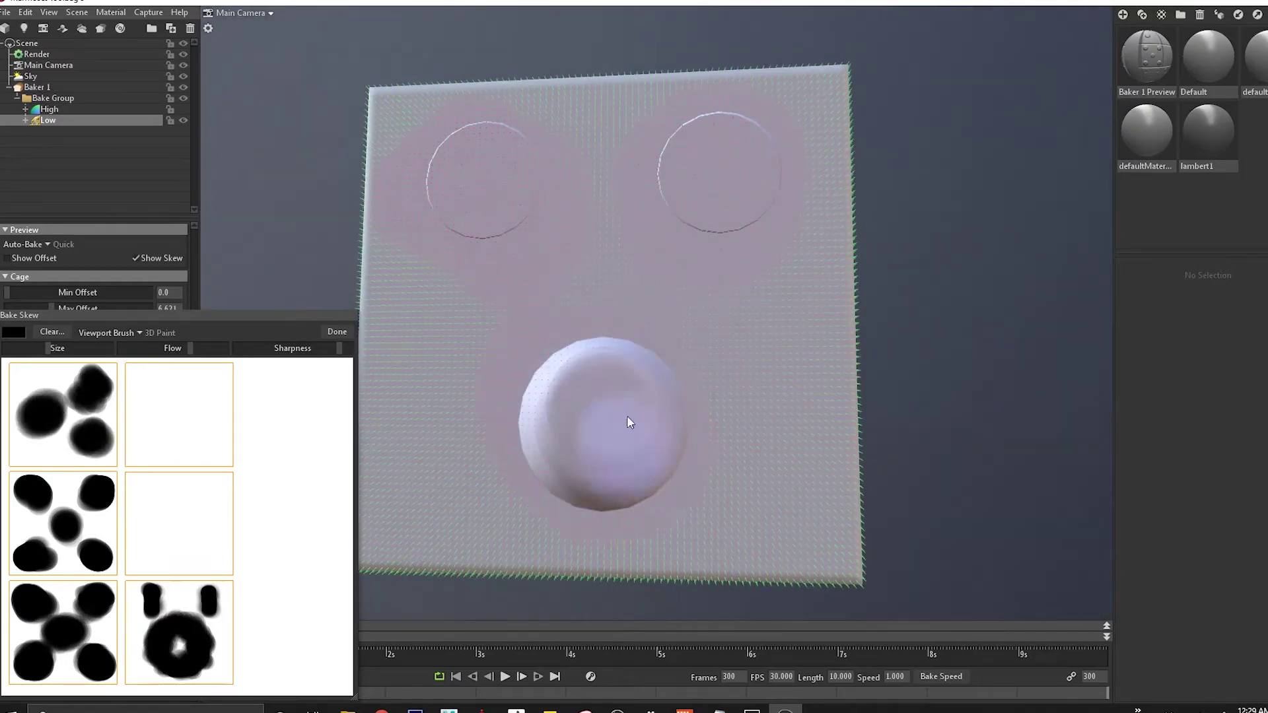
pyautogui.keyDown('alt'); pyautogui.moveTo(777, 349); pyautogui.dragTo(463, 390); pyautogui.keyUp('alt')
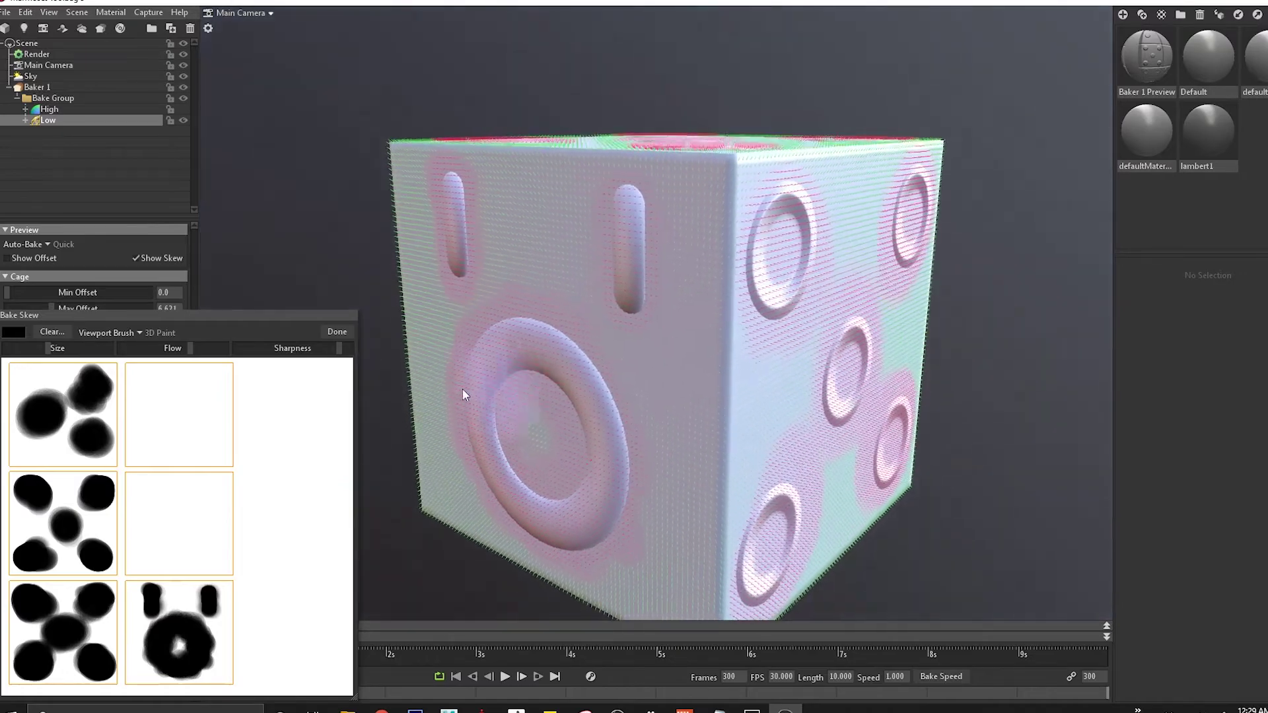
pyautogui.click(337, 331)
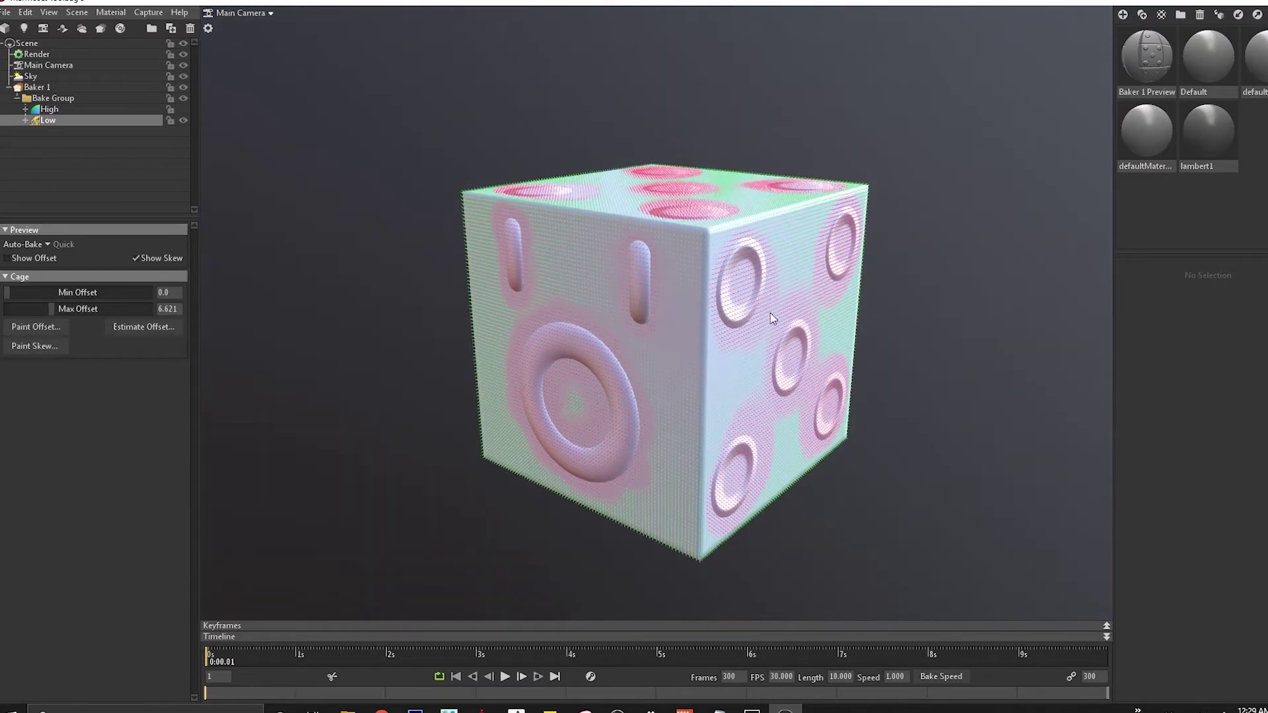
# Step: Deselect the low-poly mesh and examine the corrected circles, slots and ring on all sides of the cube
pyautogui.click(57, 106)
pyautogui.click(938, 294)
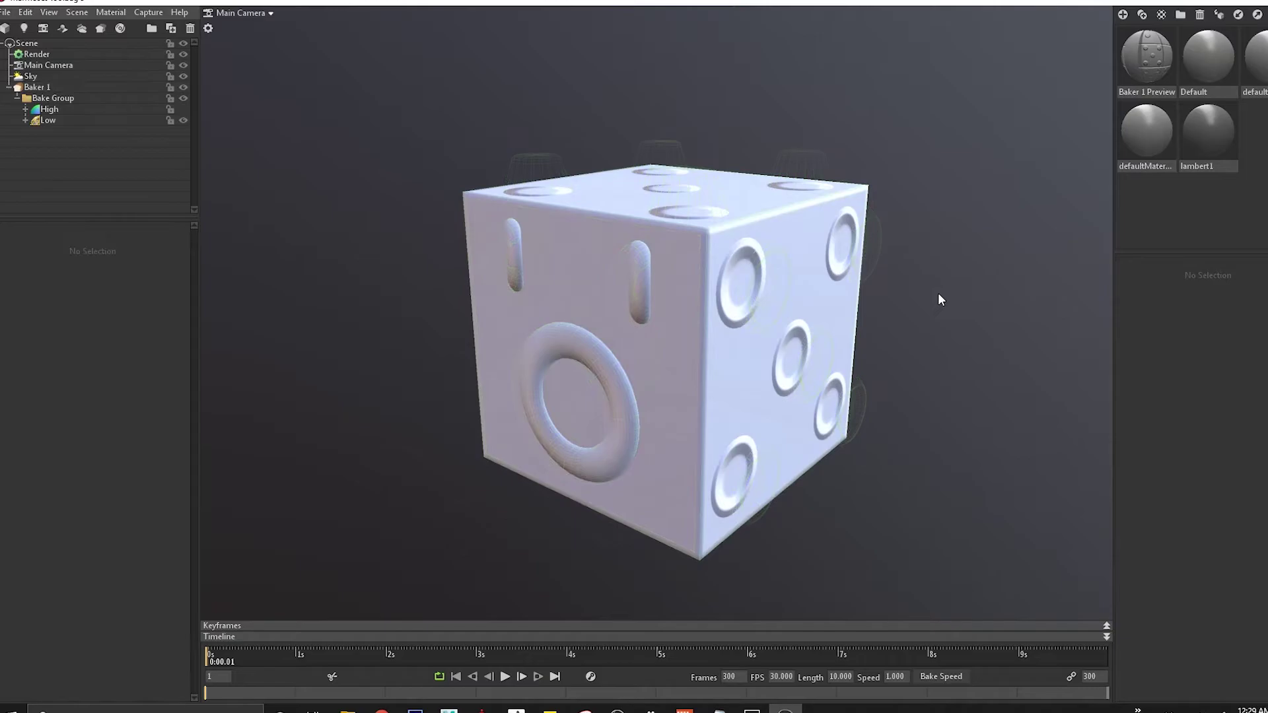
pyautogui.keyDown('alt'); pyautogui.moveTo(784, 326); pyautogui.dragTo(680, 322); pyautogui.keyUp('alt')
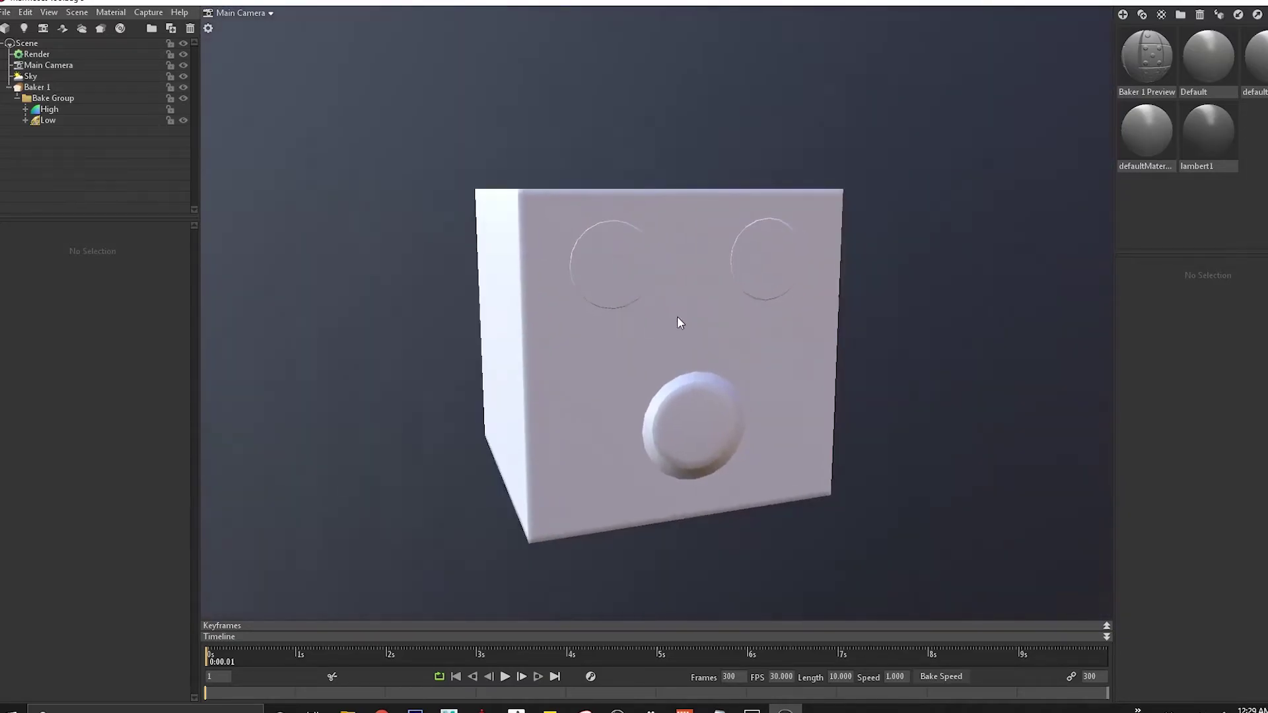
pyautogui.keyDown('alt'); pyautogui.moveTo(601, 308); pyautogui.dragTo(747, 276); pyautogui.keyUp('alt')
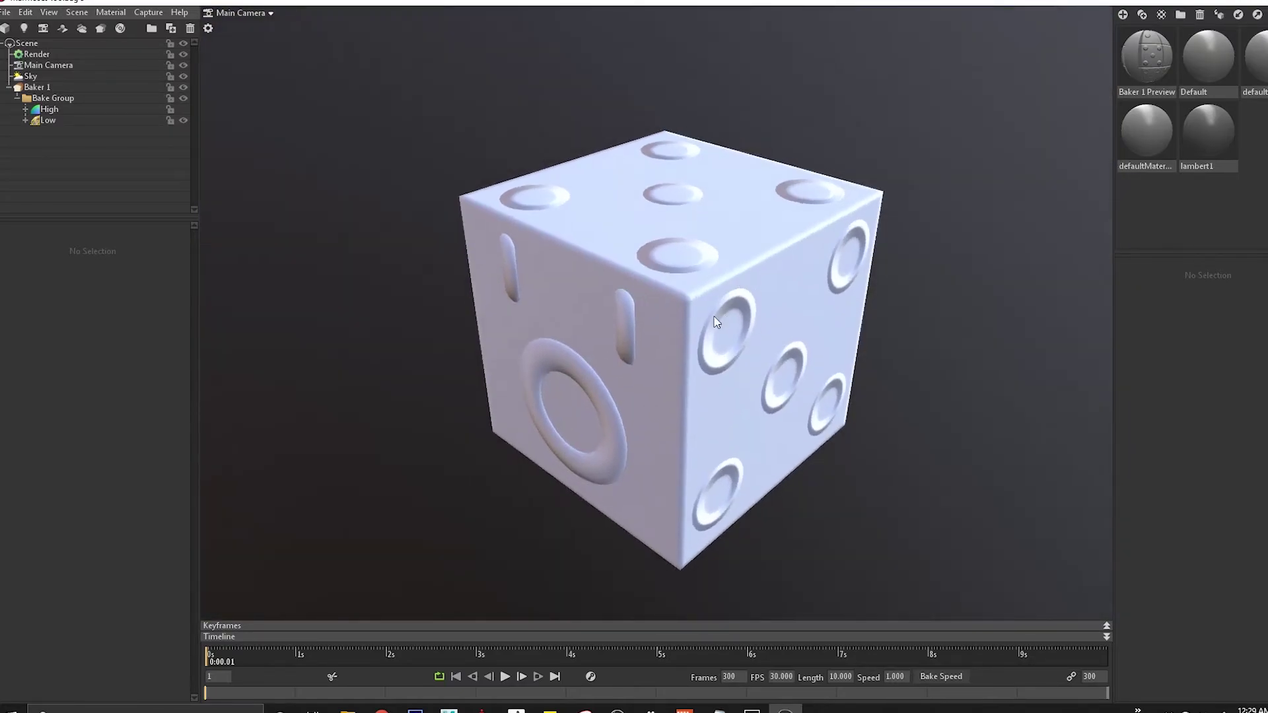
pyautogui.keyDown('alt'); pyautogui.moveTo(715, 316); pyautogui.dragTo(720, 344, button='right'); pyautogui.keyUp('alt')
pyautogui.keyDown('alt'); pyautogui.moveTo(663, 283); pyautogui.dragTo(706, 304); pyautogui.keyUp('alt')
pyautogui.scroll(-3, 736, 335)
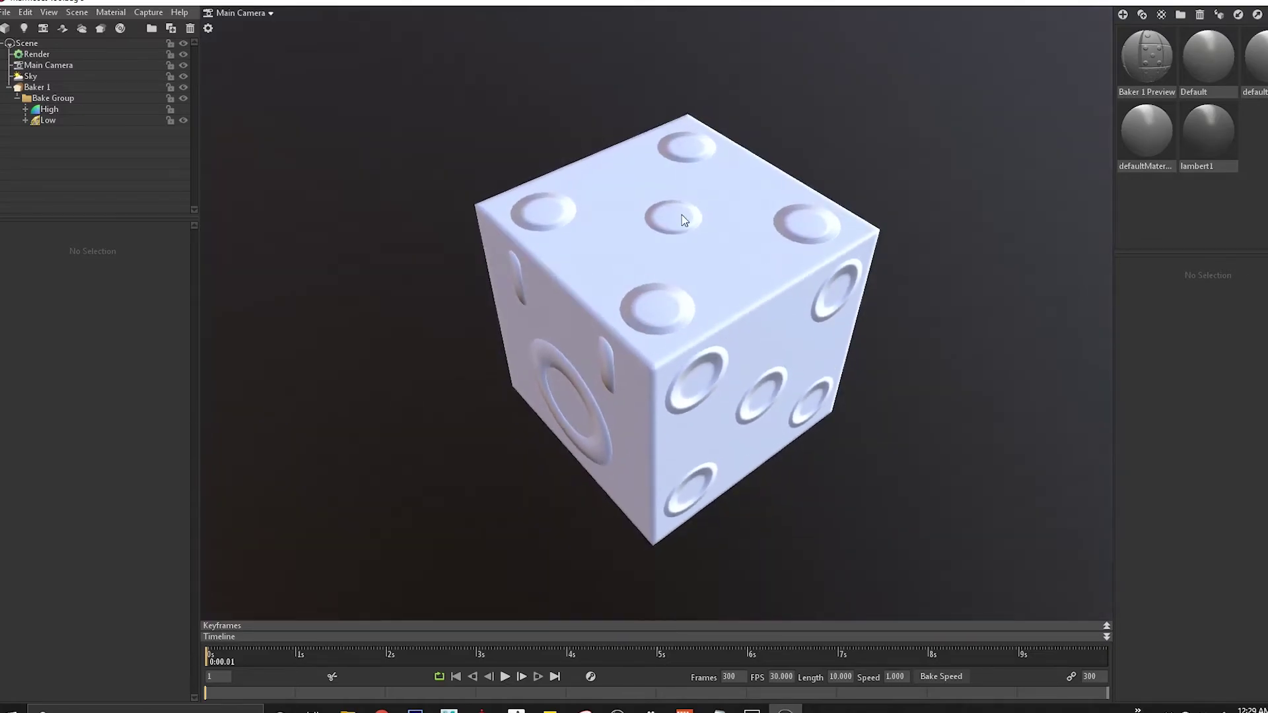
# Step: Preview the baked Normals map on the cube and examine the flat map preview
pyautogui.click(65, 89)
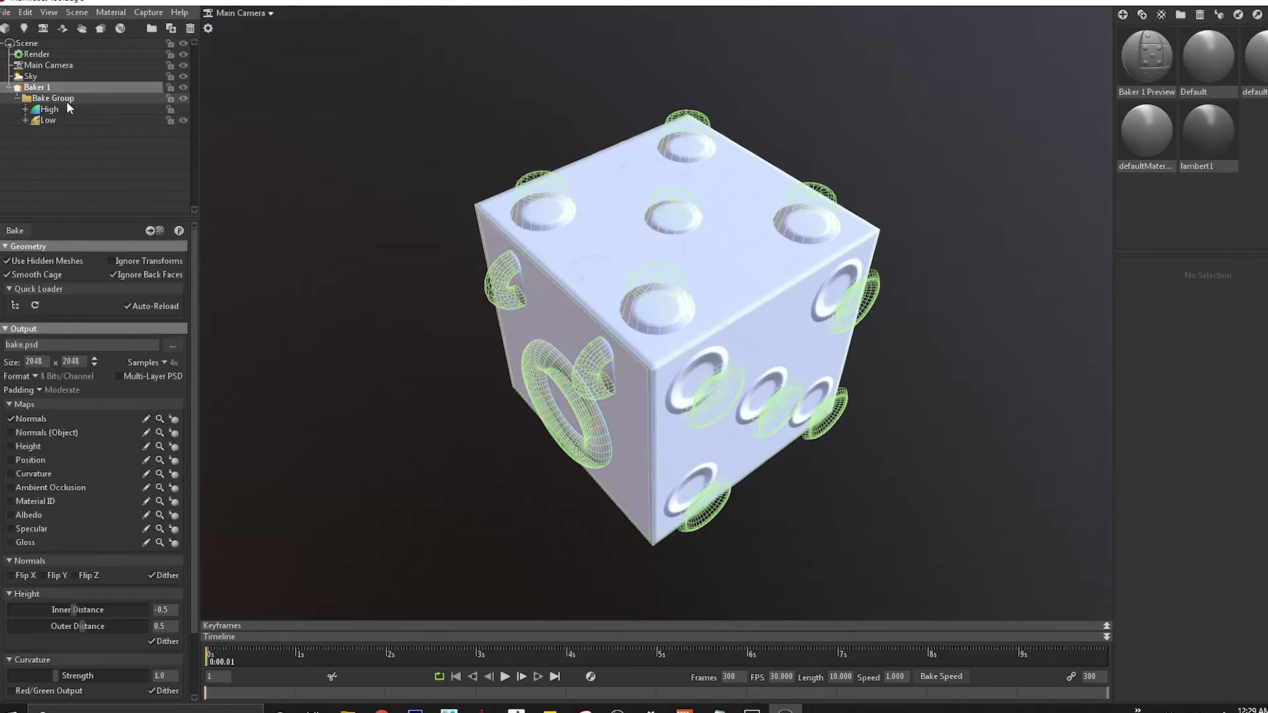
pyautogui.click(175, 423)
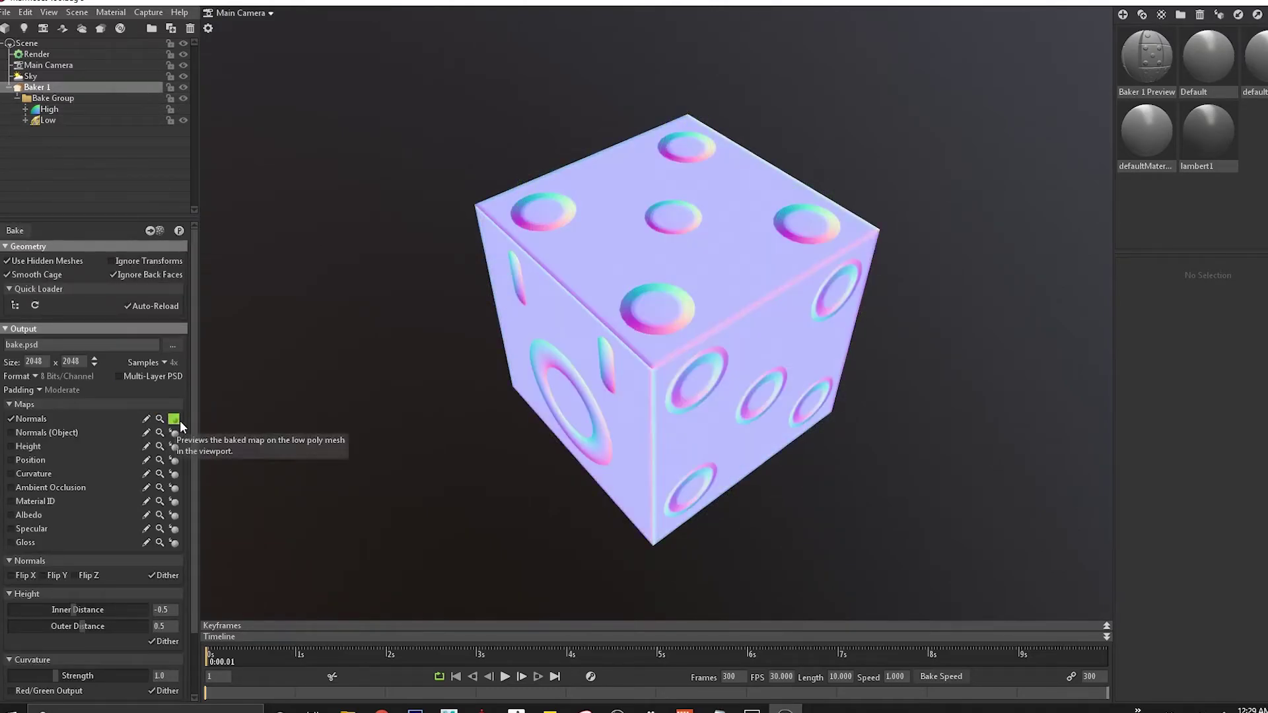
pyautogui.moveTo(506, 418); pyautogui.dragTo(632, 343)
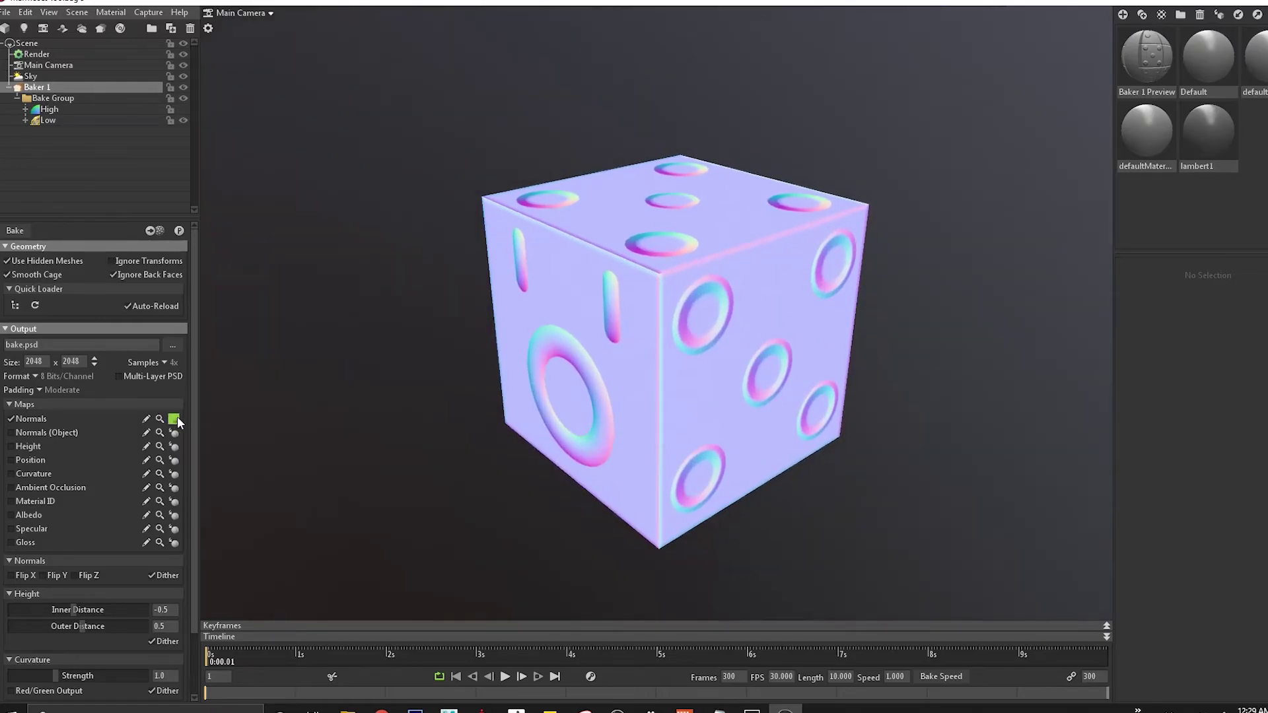
pyautogui.click(159, 419)
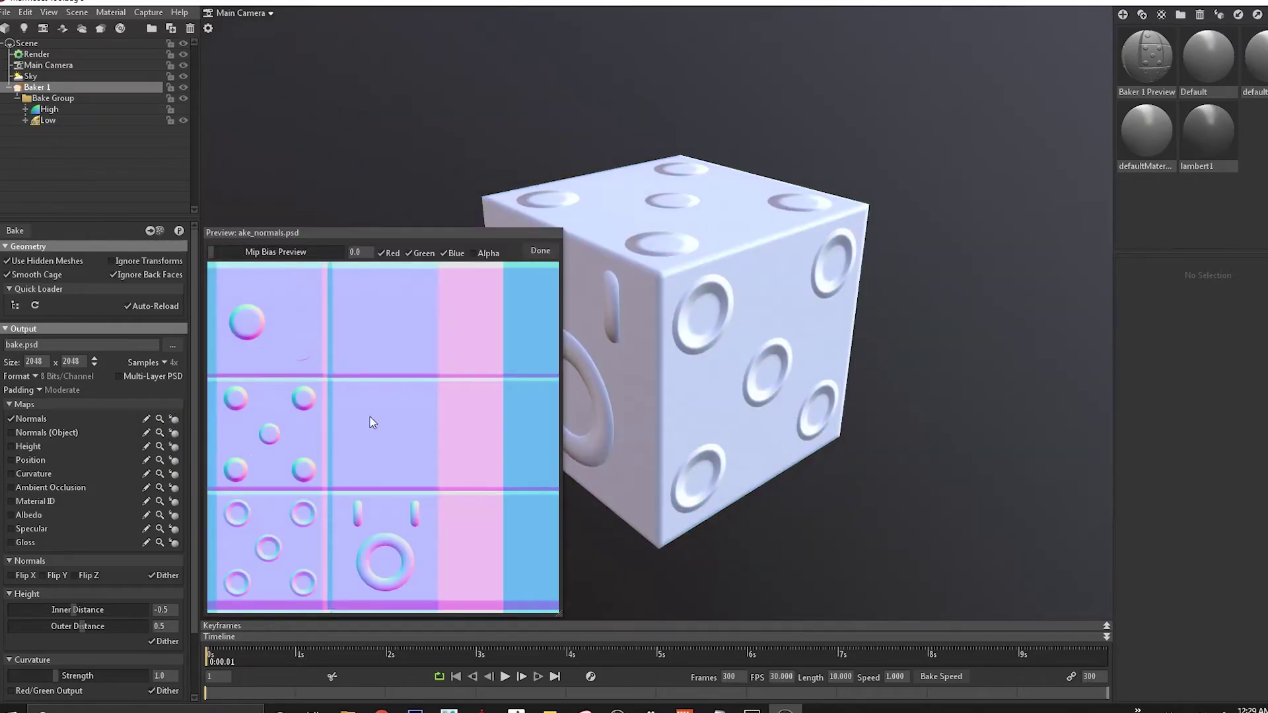
pyautogui.click(550, 251)
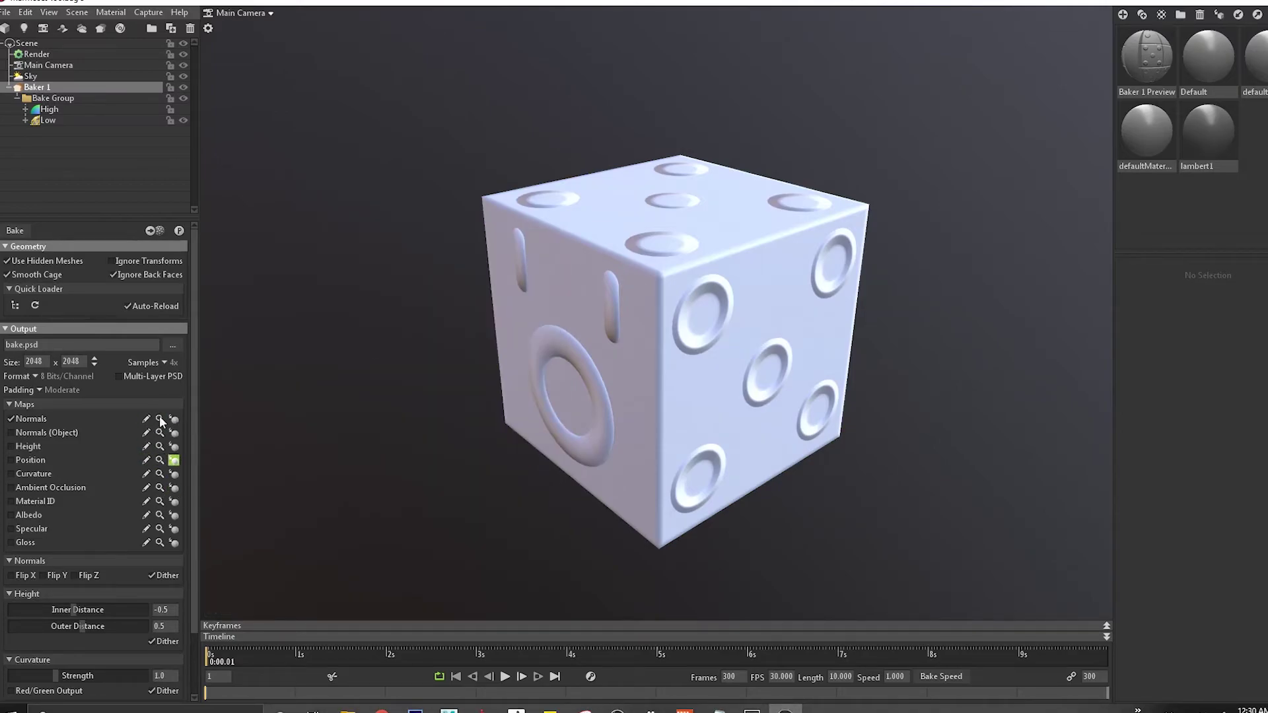
# Step: Enable Multi-Layer PSD output for the baker and review the cage and skew settings of the low-poly mesh
pyautogui.click(130, 377)
pyautogui.click(65, 121)
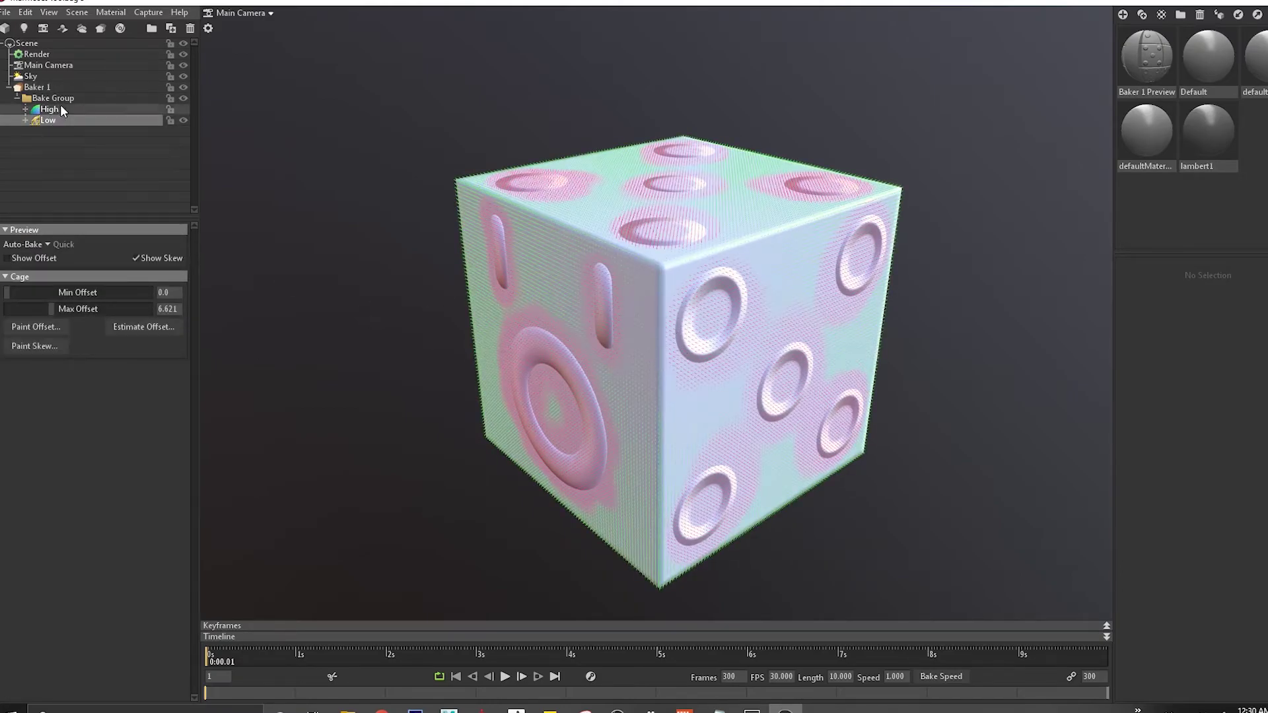
pyautogui.click(60, 86)
pyautogui.click(65, 120)
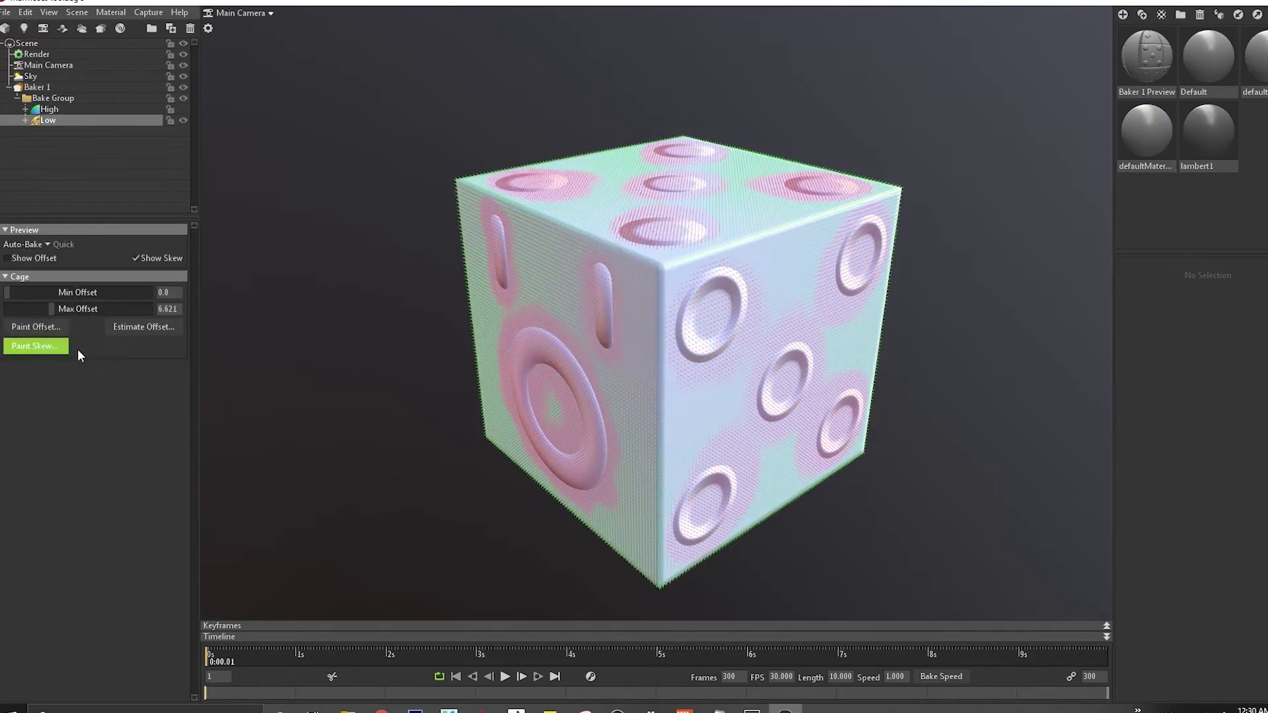
pyautogui.click(49, 89)
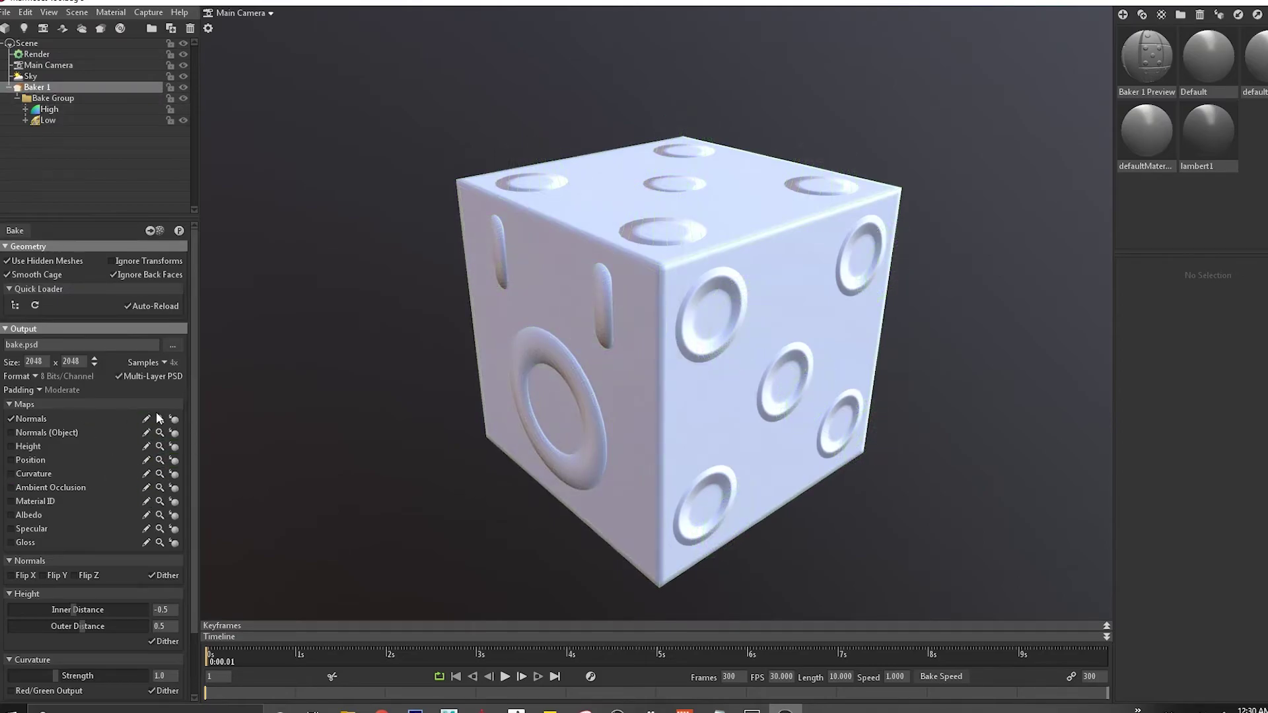
# Step: Set the bake output file to bake_normals in the 02_NormalMap_Baking > MMSet folder, replacing the existing Photoshop document
pyautogui.click(172, 344)
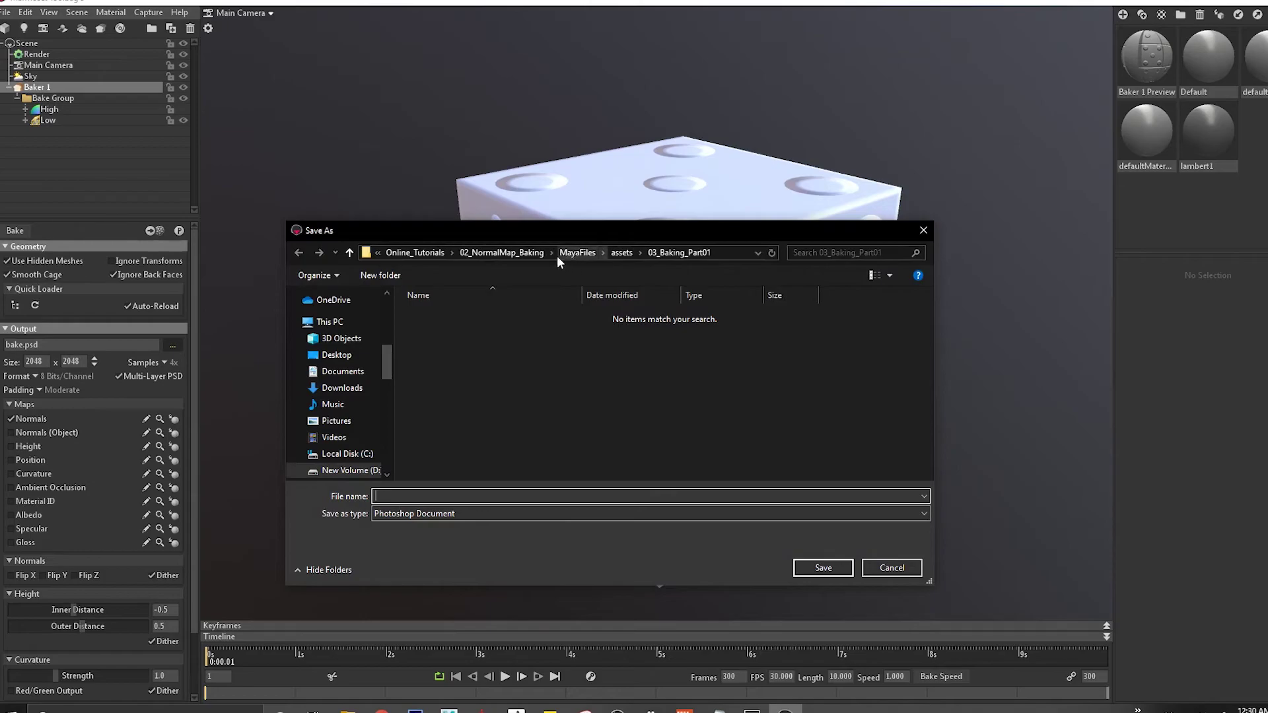
pyautogui.click(502, 252)
pyautogui.click(450, 329)
pyautogui.doubleClick(449, 329)
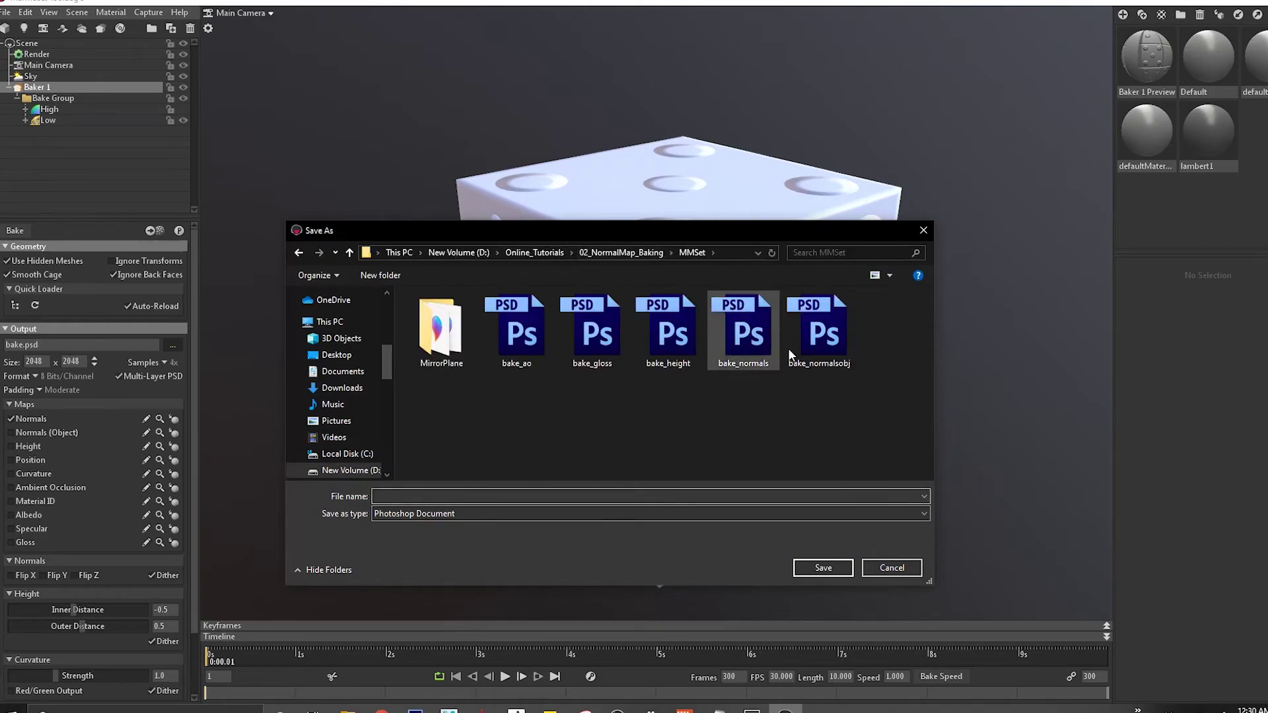
pyautogui.doubleClick(749, 342)
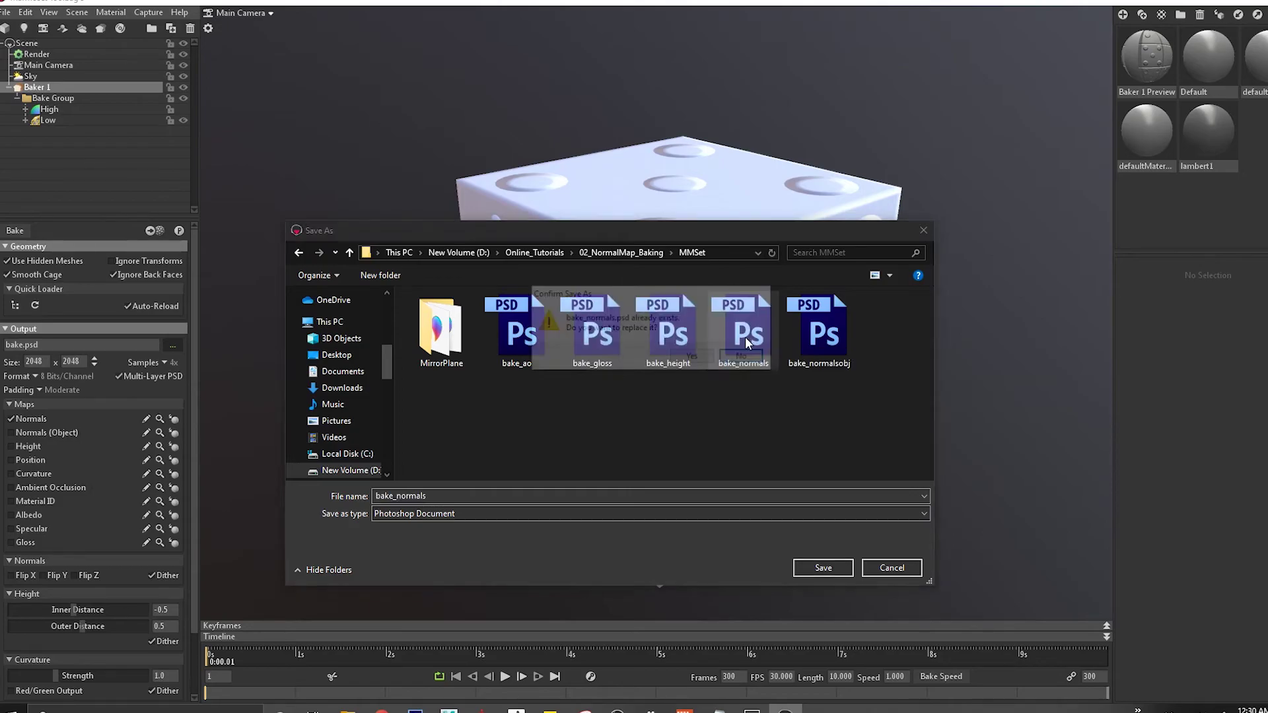
pyautogui.click(684, 360)
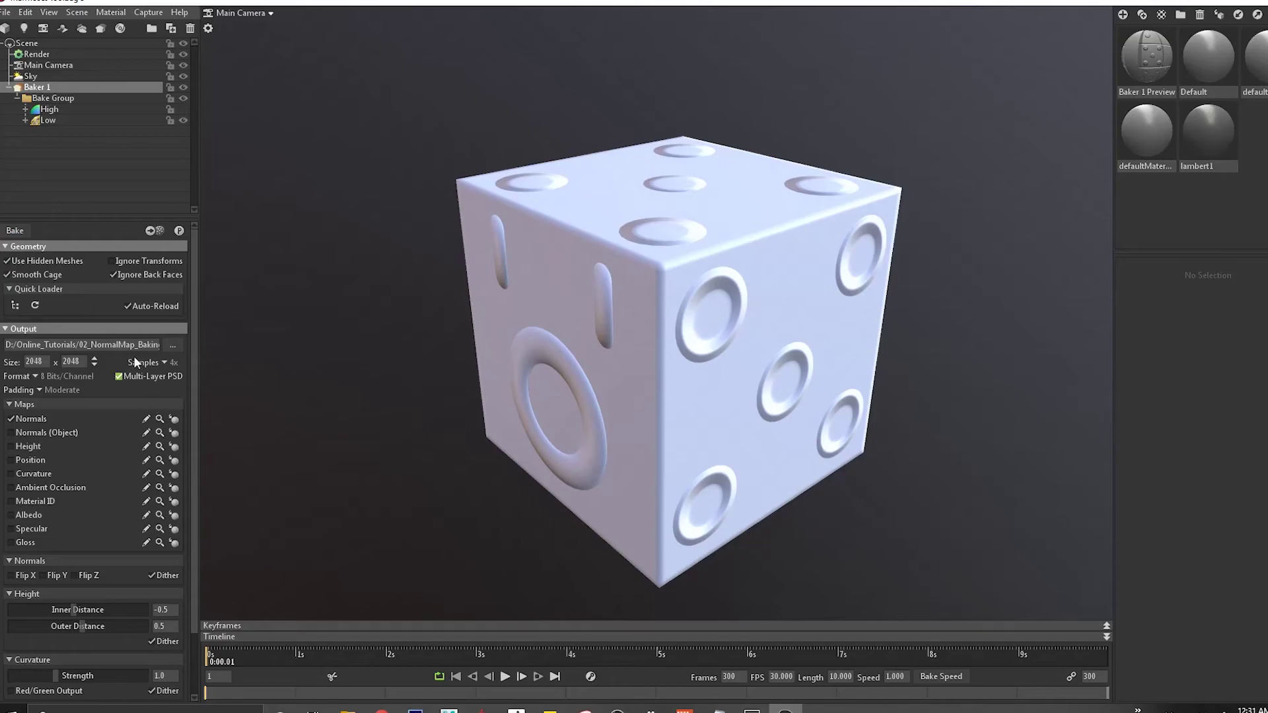
# Step: Open bake_normals.psd from the MMSet folder in Photoshop to inspect the normal map, and return to Marmoset Toolbag
pyautogui.click(349, 709)
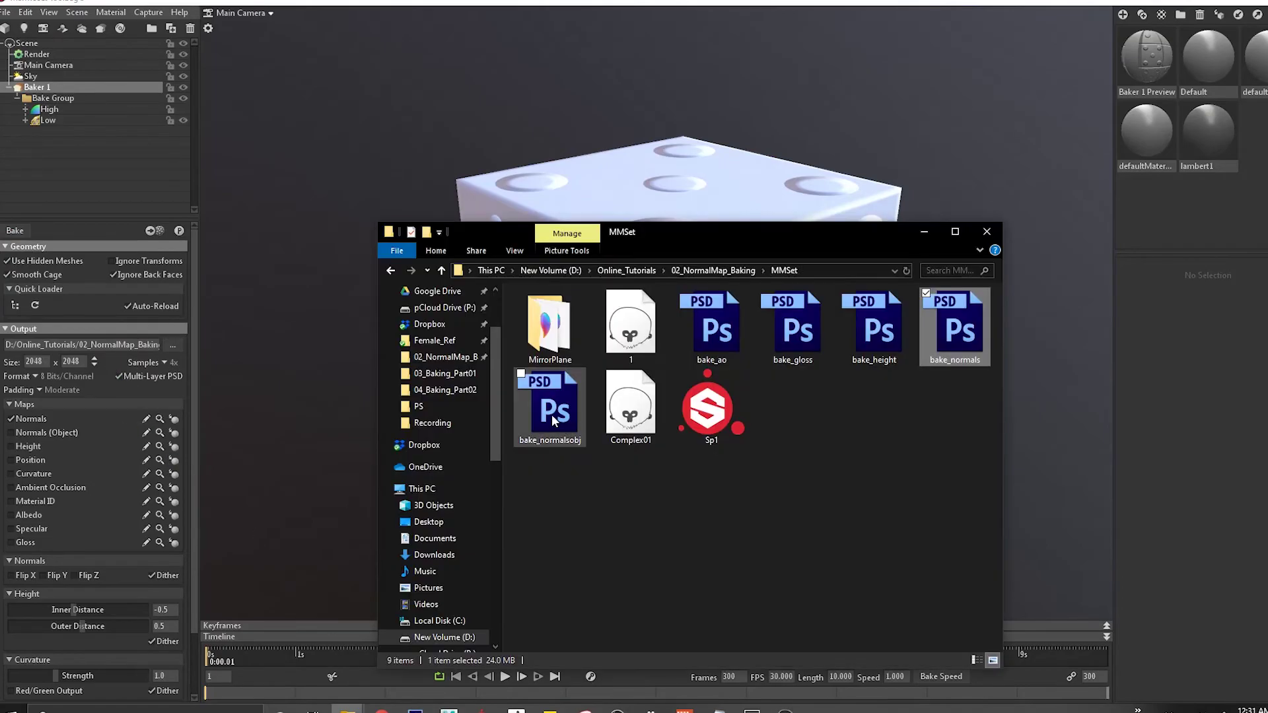
pyautogui.doubleClick(949, 330)
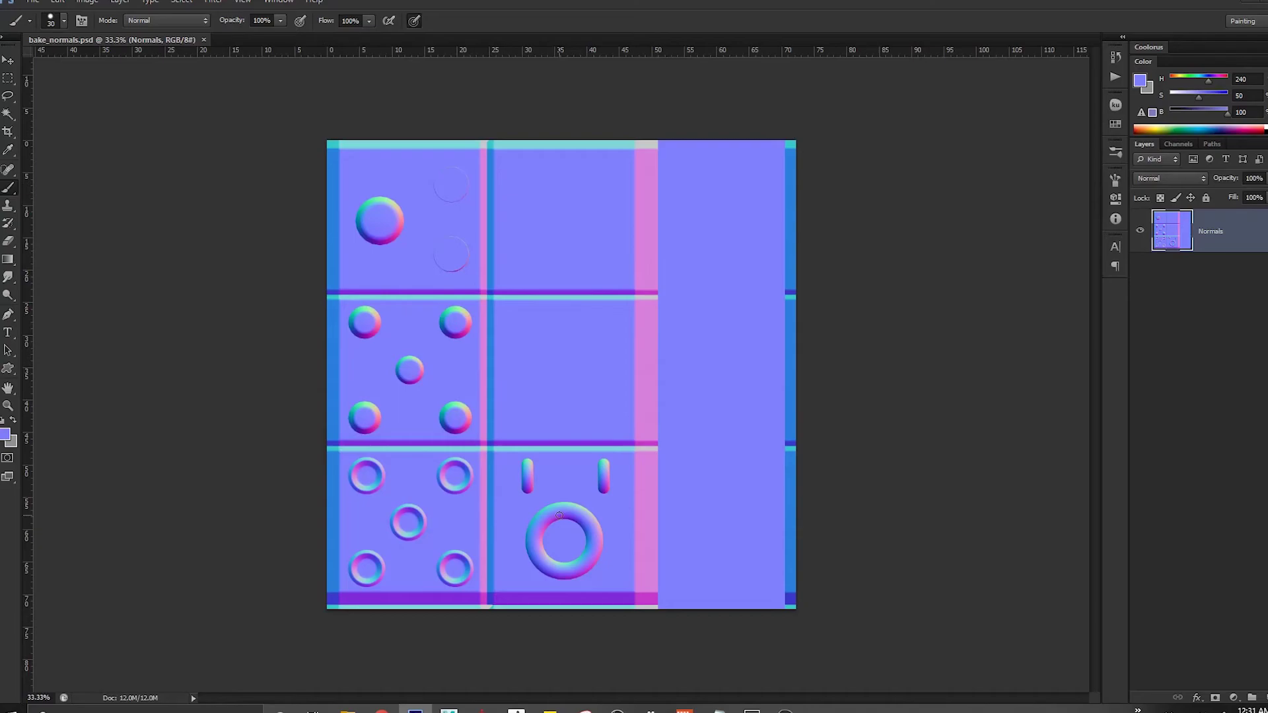
pyautogui.click(785, 710)
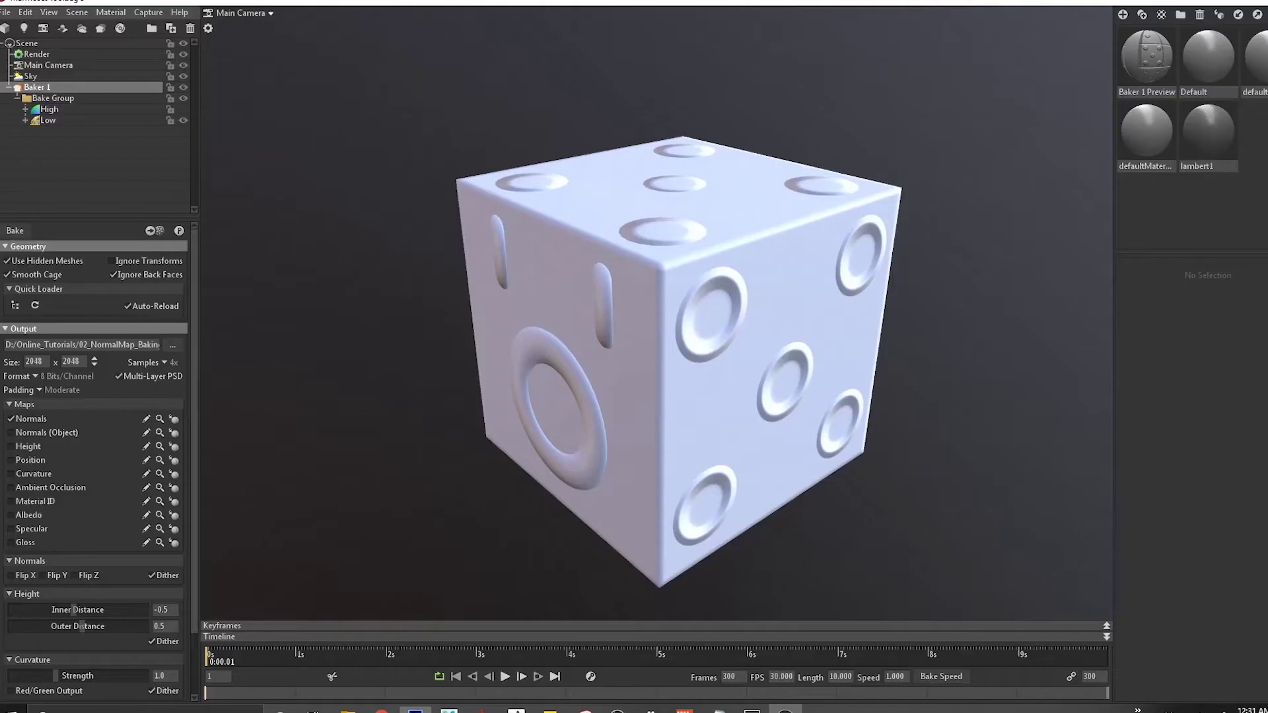
# Step: Examine the baked cube's rounded edges, circles, slots and ring from close up and from different angles
pyautogui.moveTo(665, 461); pyautogui.dragTo(659, 374)
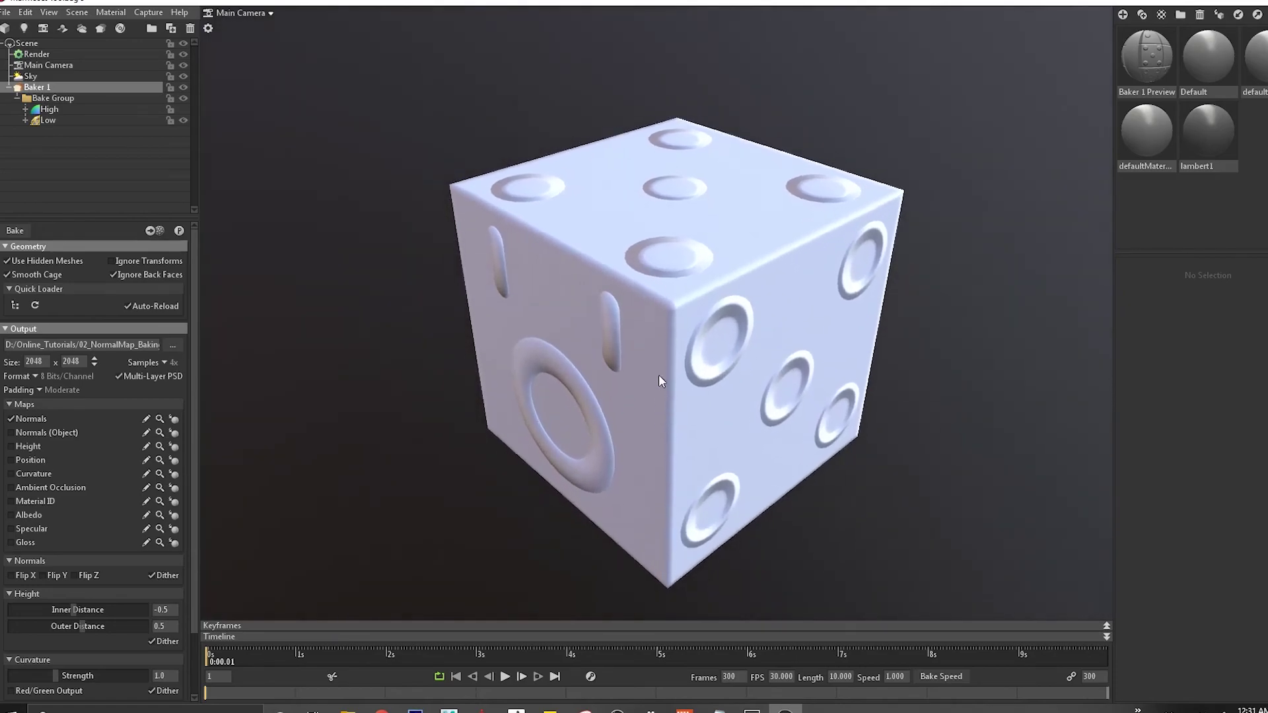
pyautogui.moveTo(659, 375); pyautogui.dragTo(696, 374, button='right')
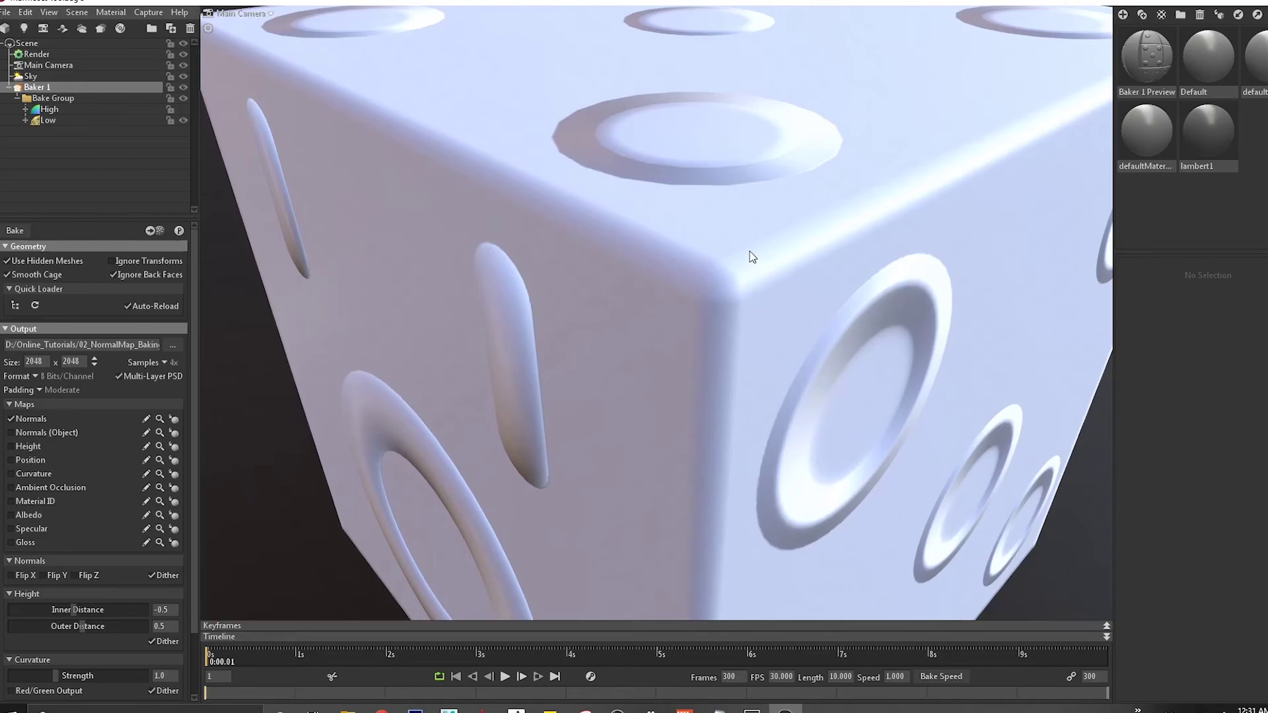
pyautogui.scroll(-5, 846, 363)
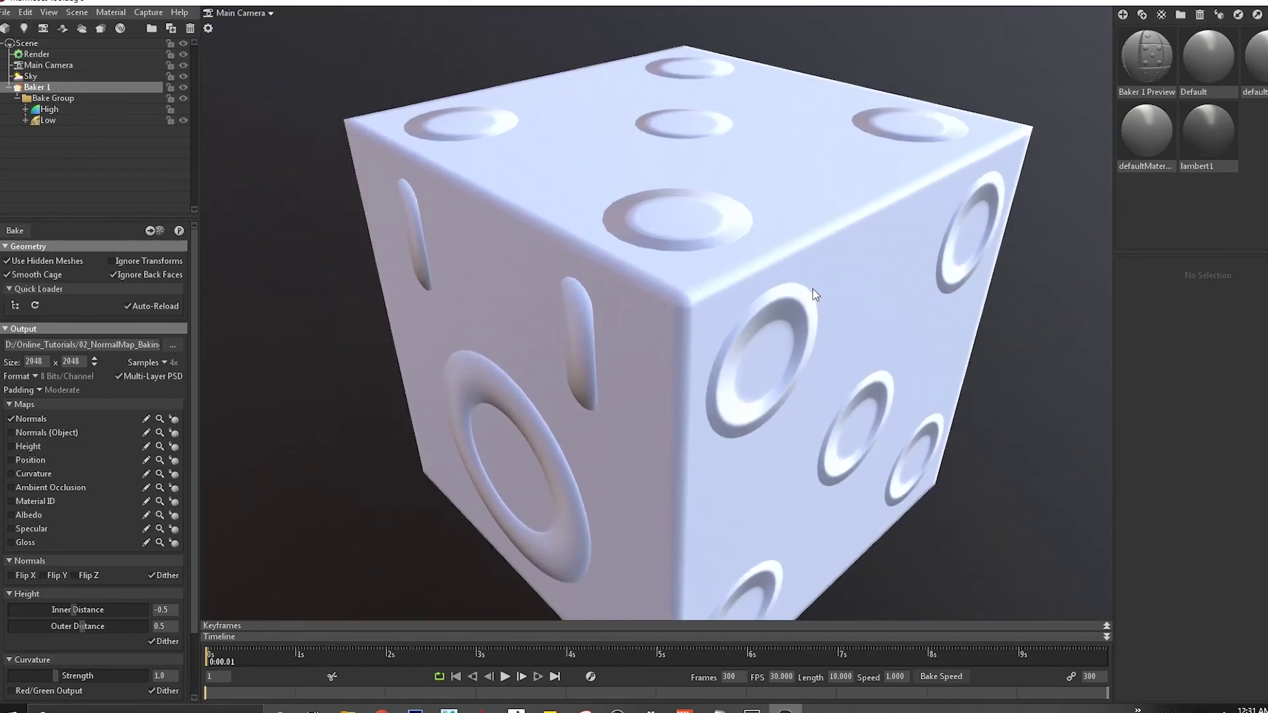
pyautogui.moveTo(815, 295)
pyautogui.mouseDown()
pyautogui.moveTo(790, 319)
pyautogui.moveTo(872, 257)
pyautogui.moveTo(888, 259)
pyautogui.moveTo(823, 296)
pyautogui.mouseUp()
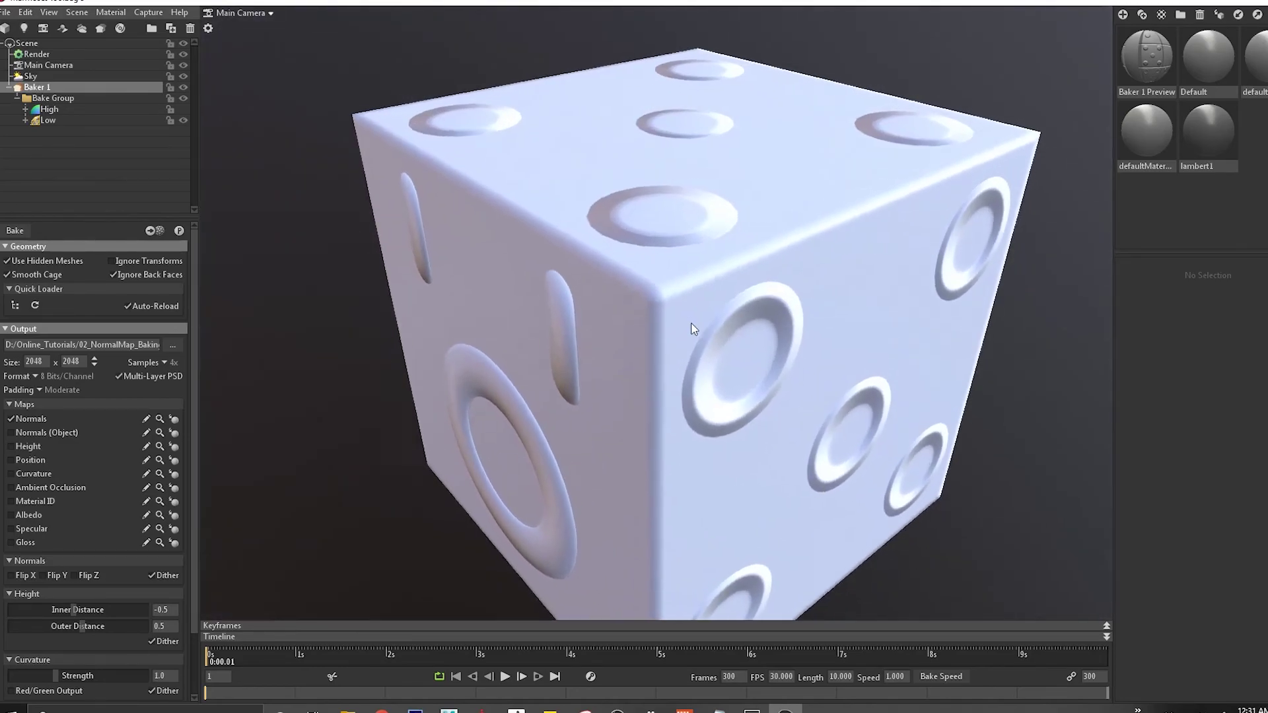
pyautogui.scroll(-3, 691, 348)
pyautogui.scroll(3, 684, 312)
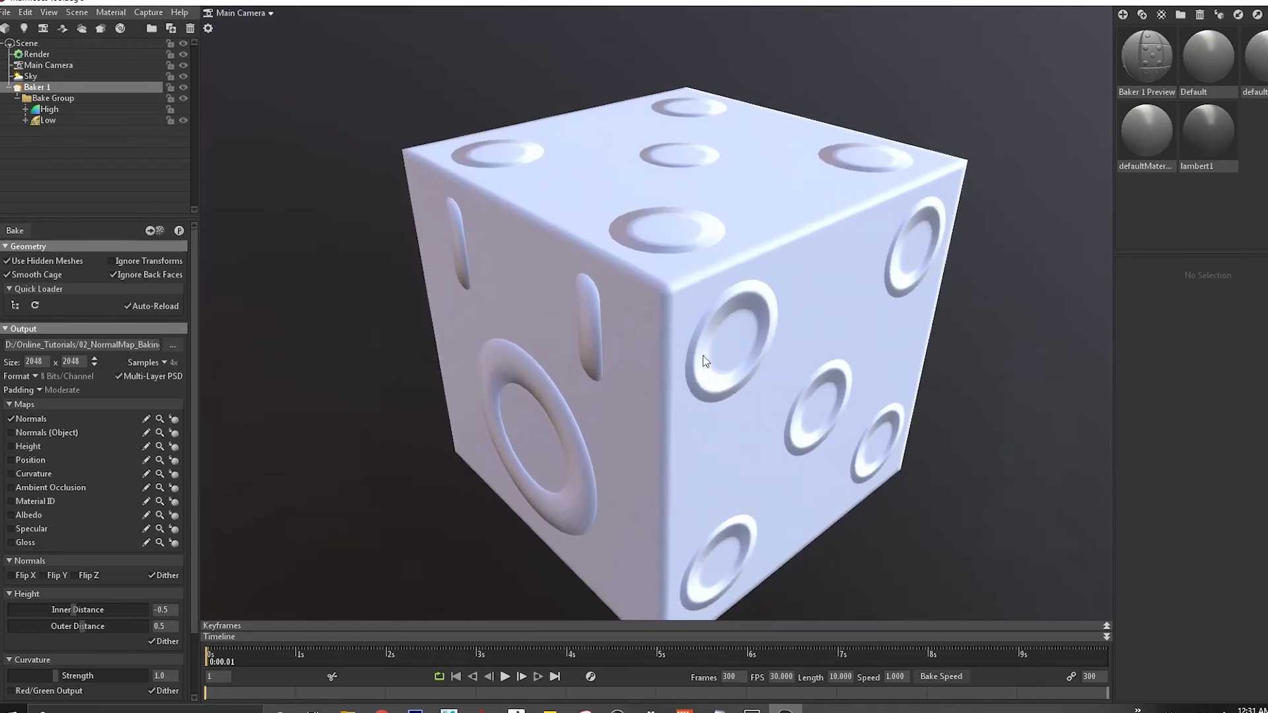
pyautogui.moveTo(703, 355); pyautogui.dragTo(682, 323)
pyautogui.scroll(-3, 699, 355)
pyautogui.scroll(3, 710, 327)
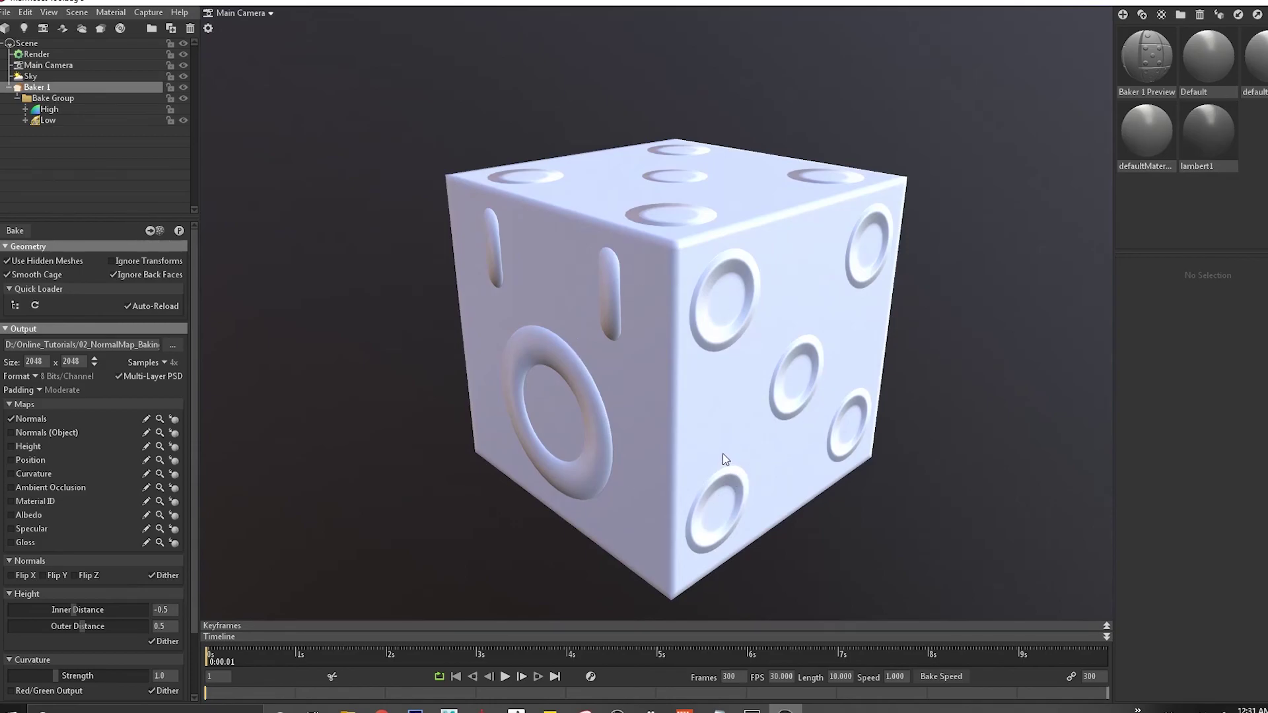
pyautogui.moveTo(716, 345); pyautogui.dragTo(719, 359)
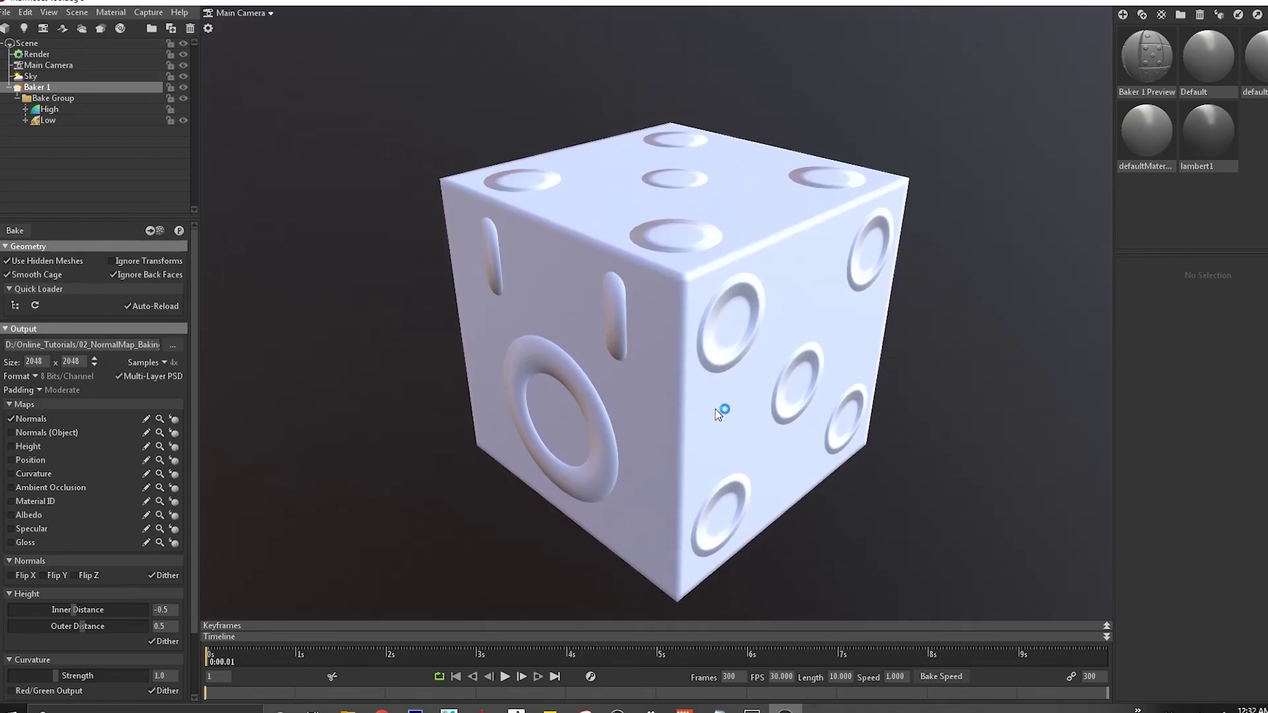